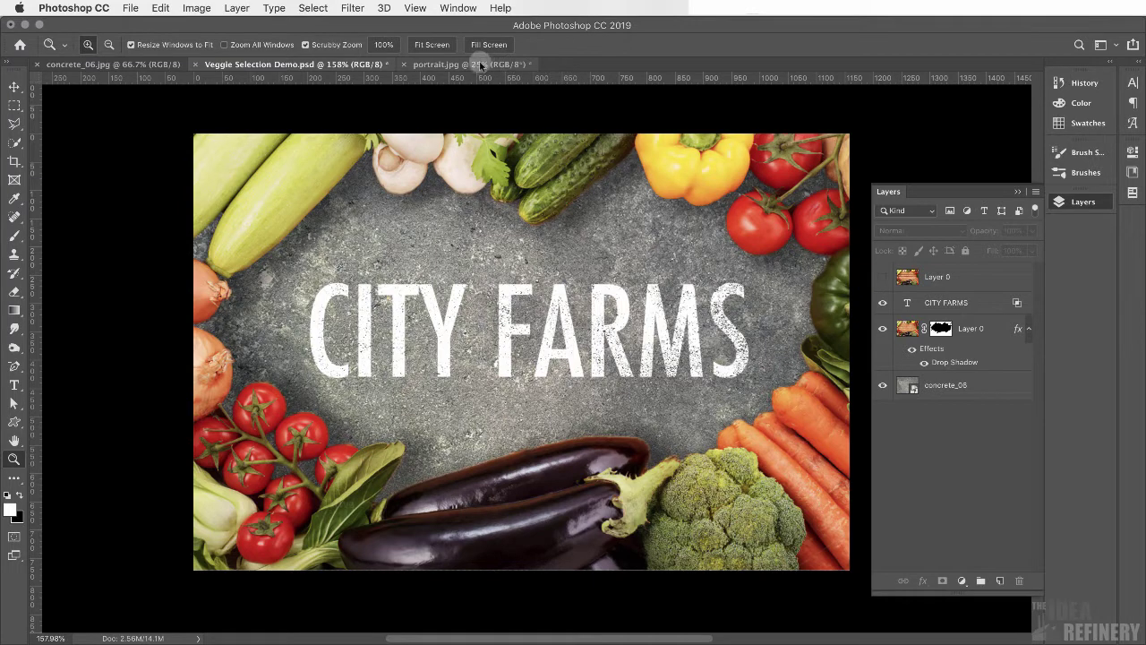
View portrait.jpg with its uppermost layer hidden to see the edited version, and return to Veggie Selection Demo.psd.
click(475, 63)
click(1066, 213)
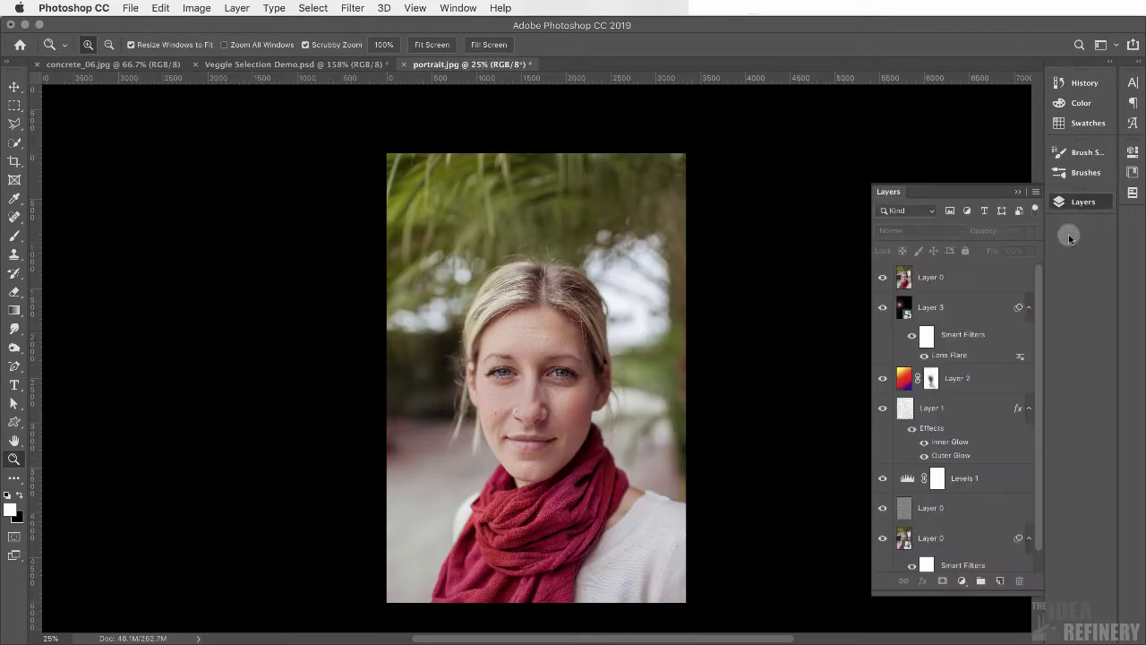
click(884, 278)
click(296, 64)
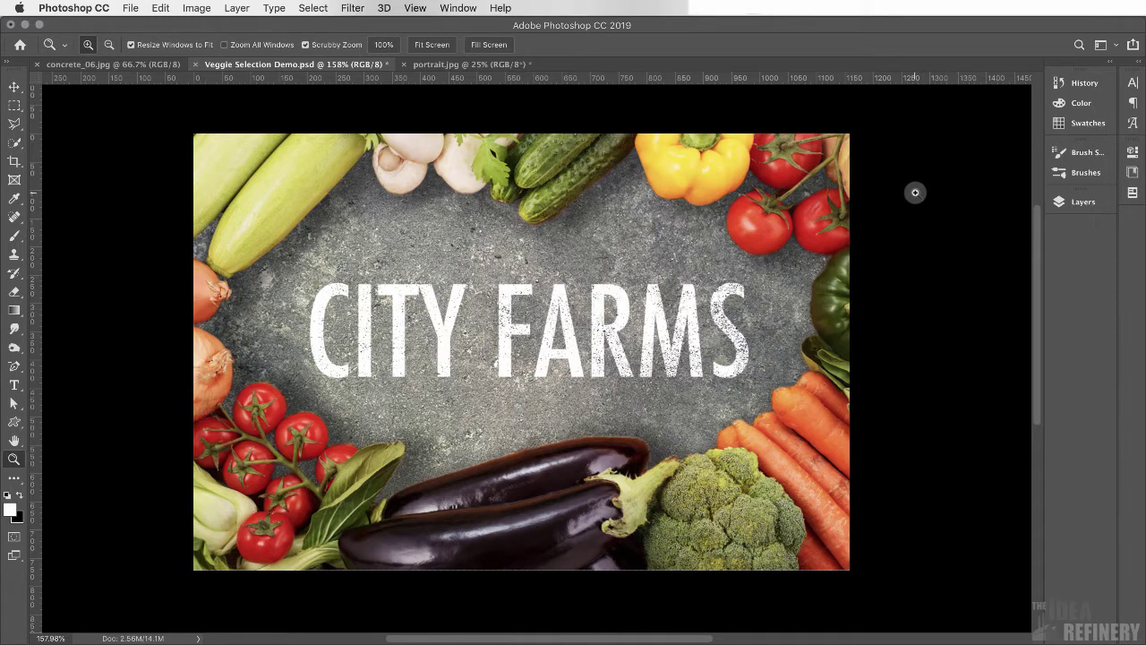
Open vegetable-set-3.jpg from the PS Selection Tools Demo folder.
click(131, 8)
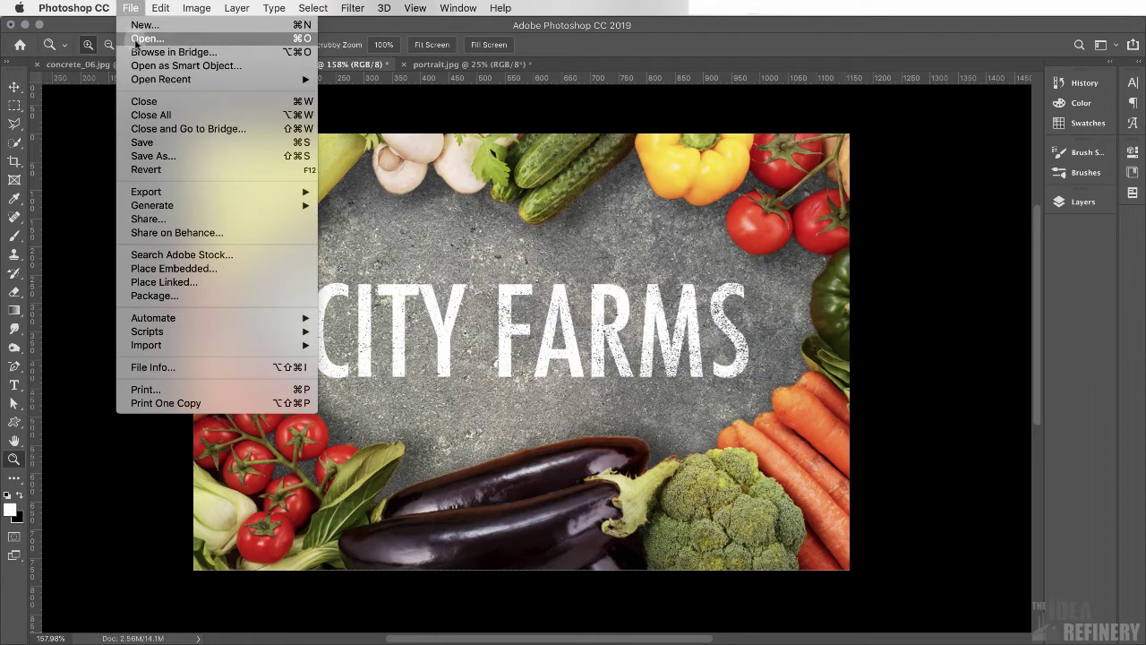
click(136, 39)
click(162, 209)
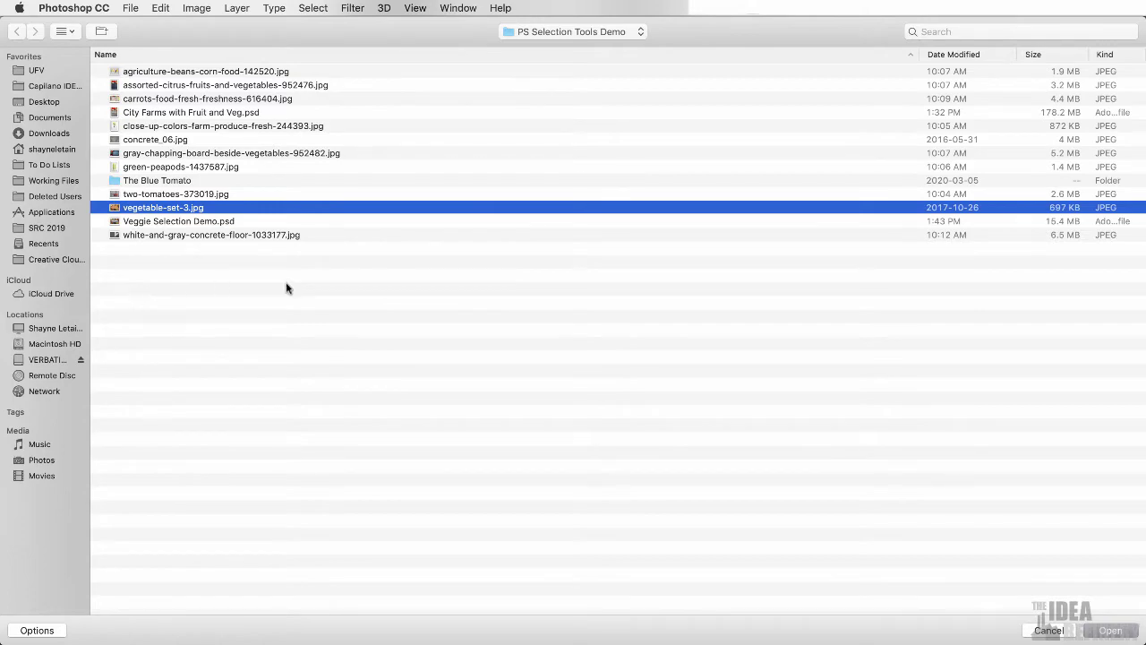
click(1111, 630)
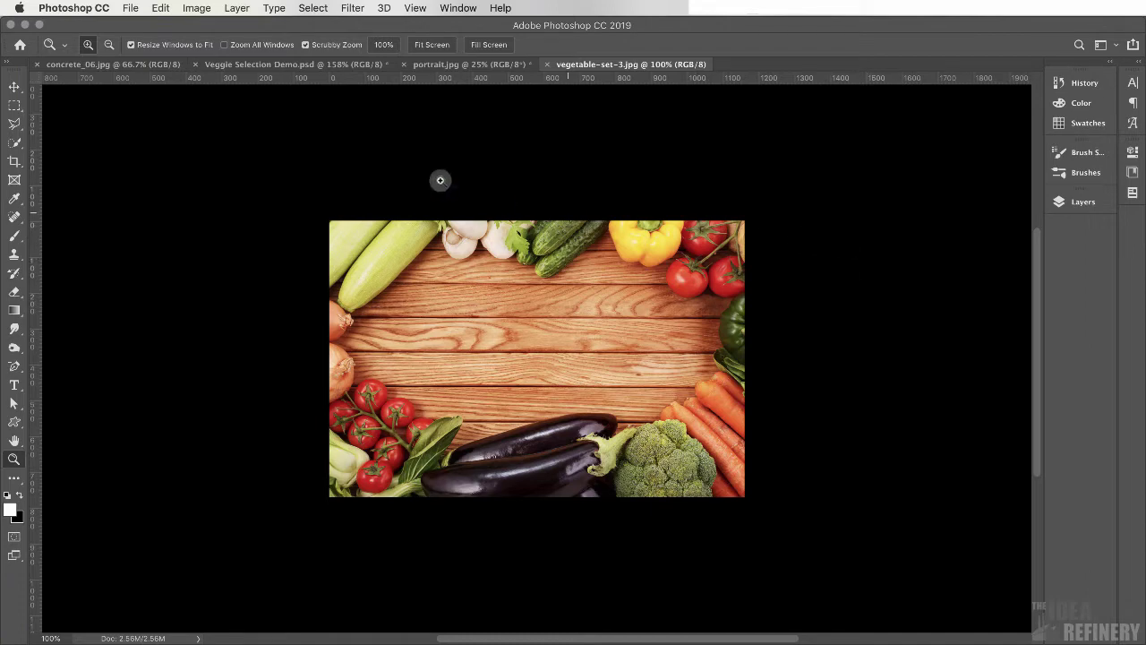
Review the pixel dimensions and resolution of vegetable-set-3.jpg in the Image Size settings.
click(196, 9)
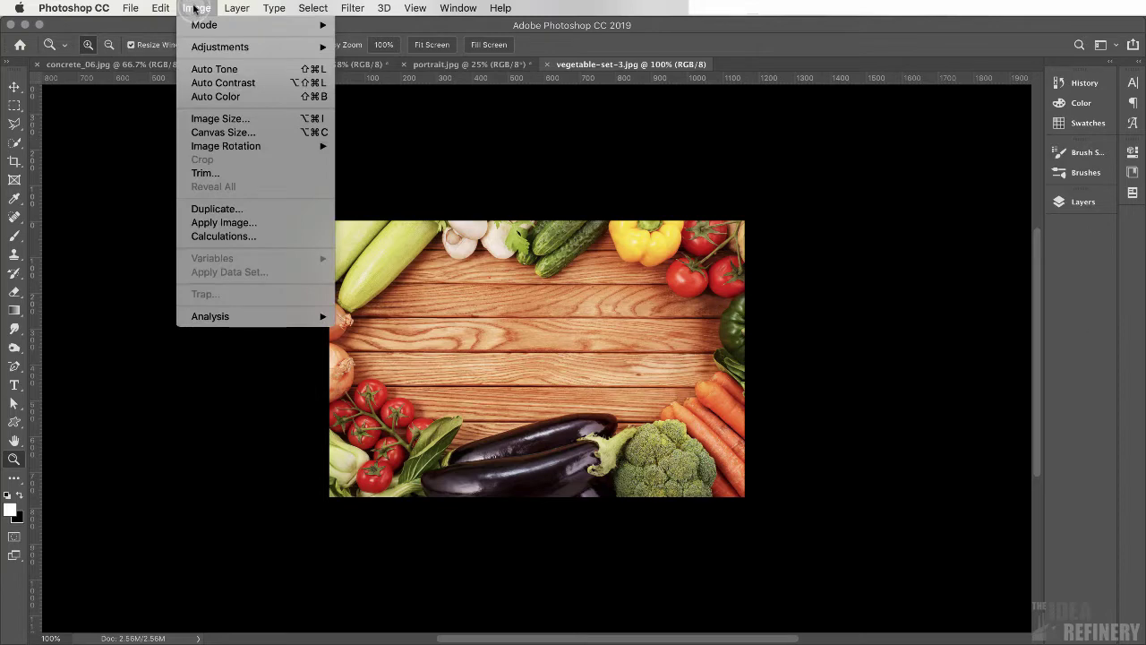
click(205, 120)
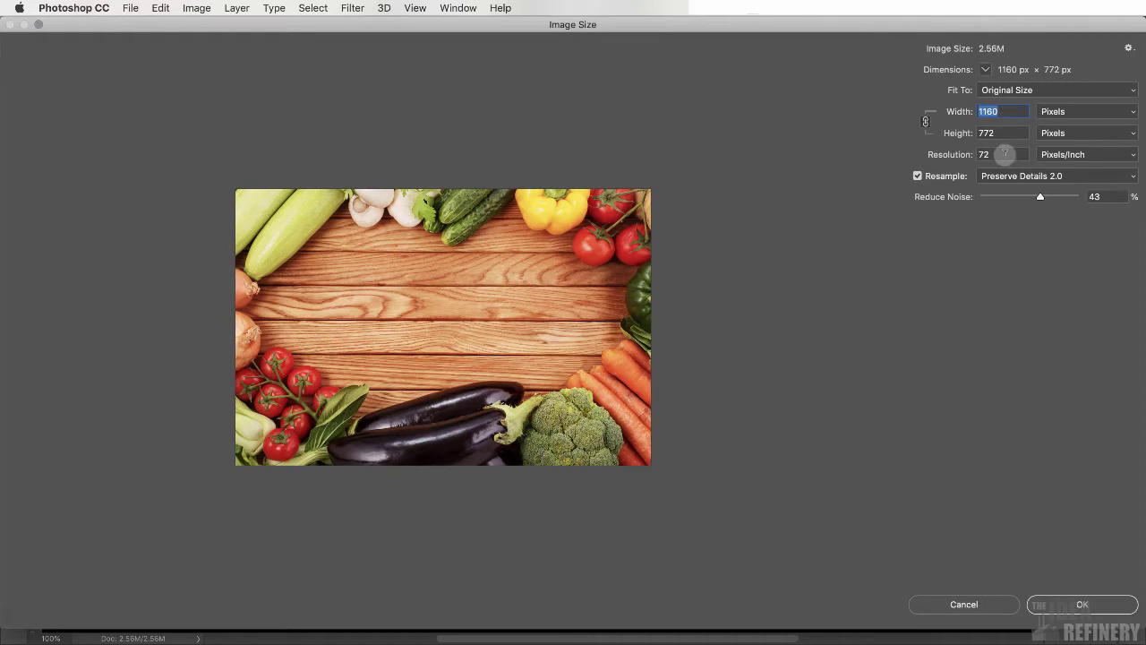
click(1085, 598)
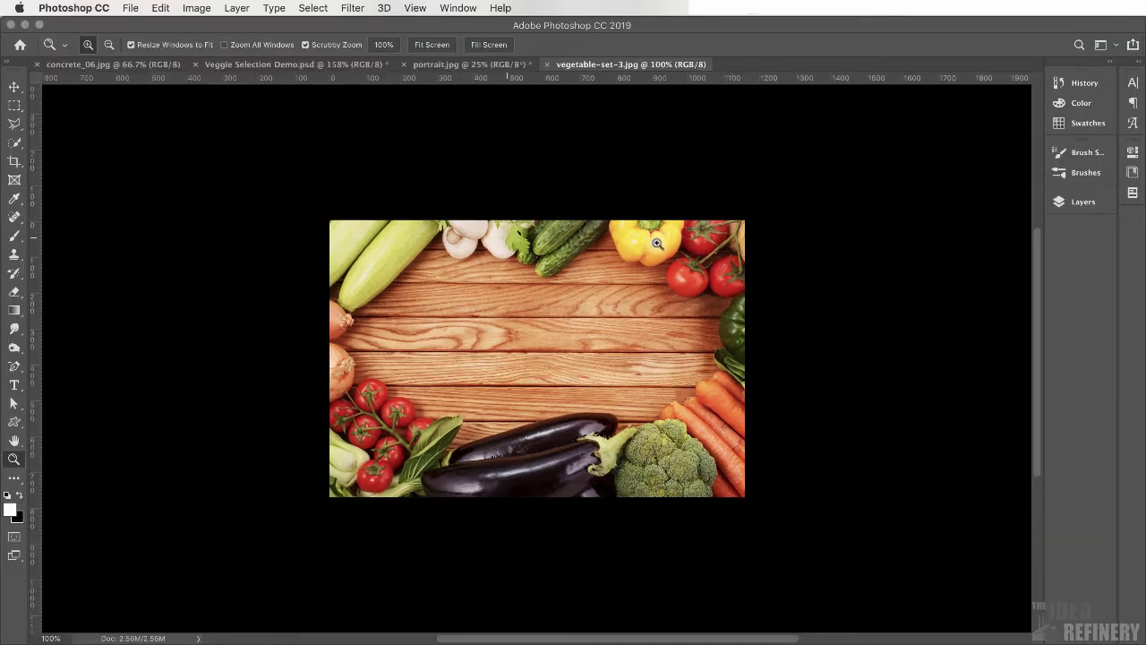
Compare vegetable-set-3.jpg at 200% zoom with the concrete_06.jpg texture and the finished Veggie Selection Demo.psd composite.
click(610, 223)
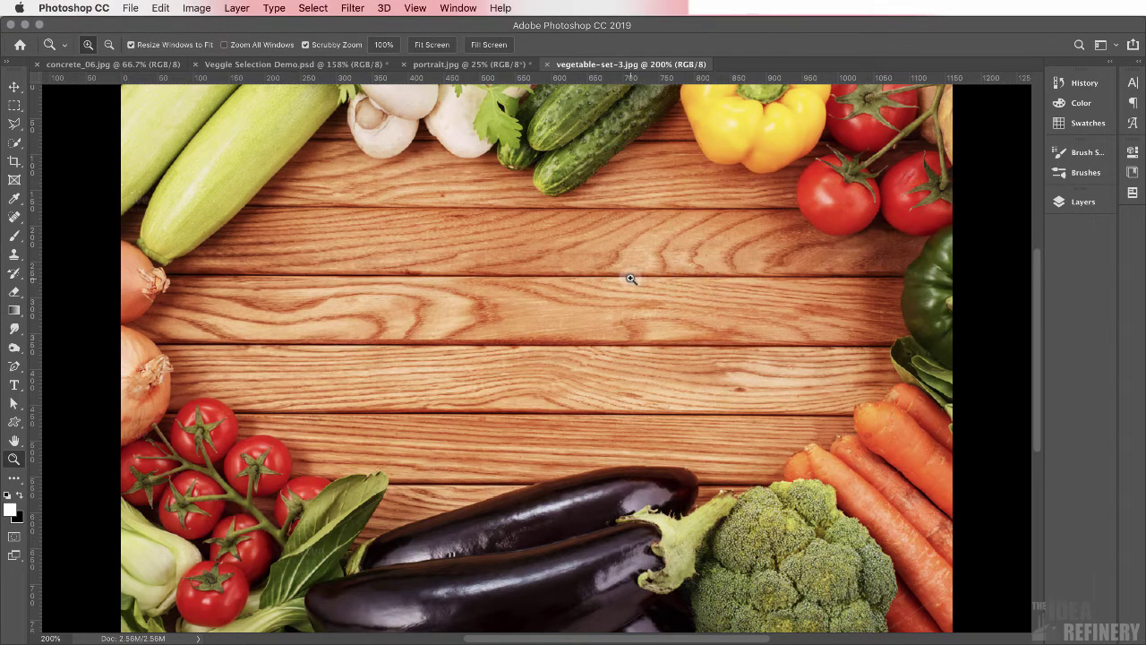
click(135, 64)
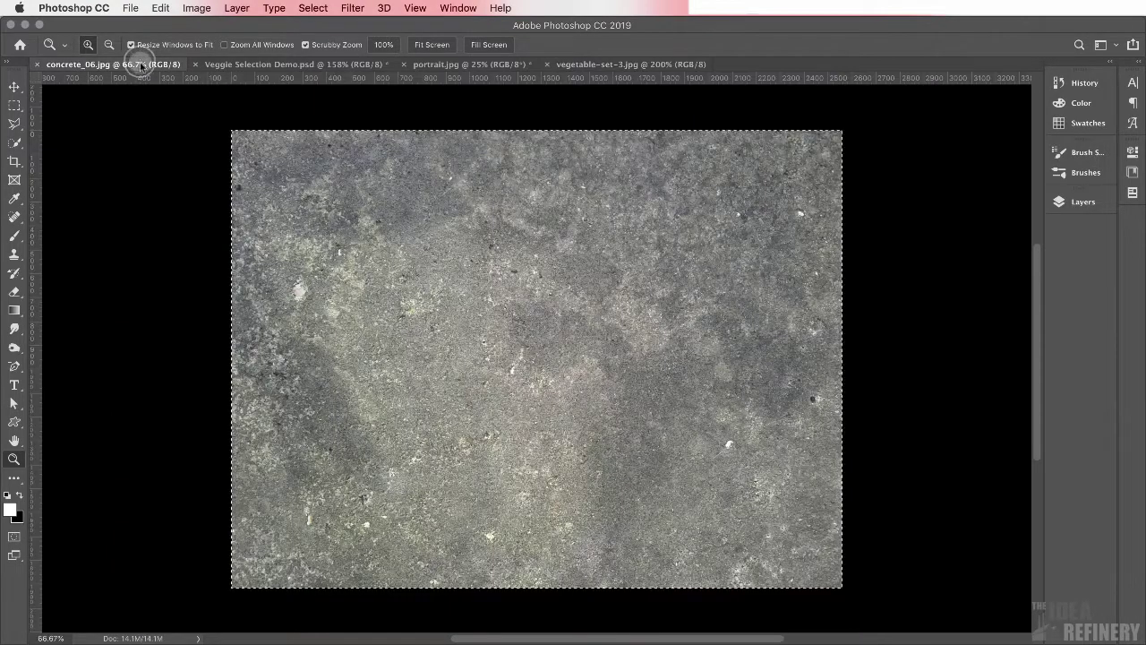
click(614, 63)
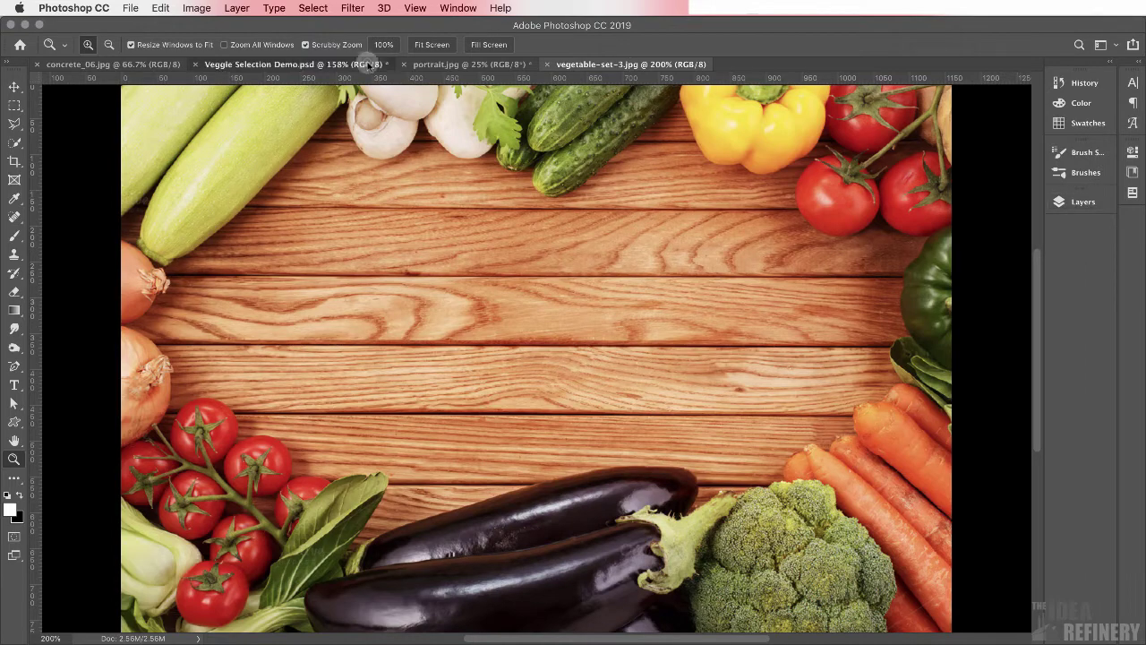
click(296, 64)
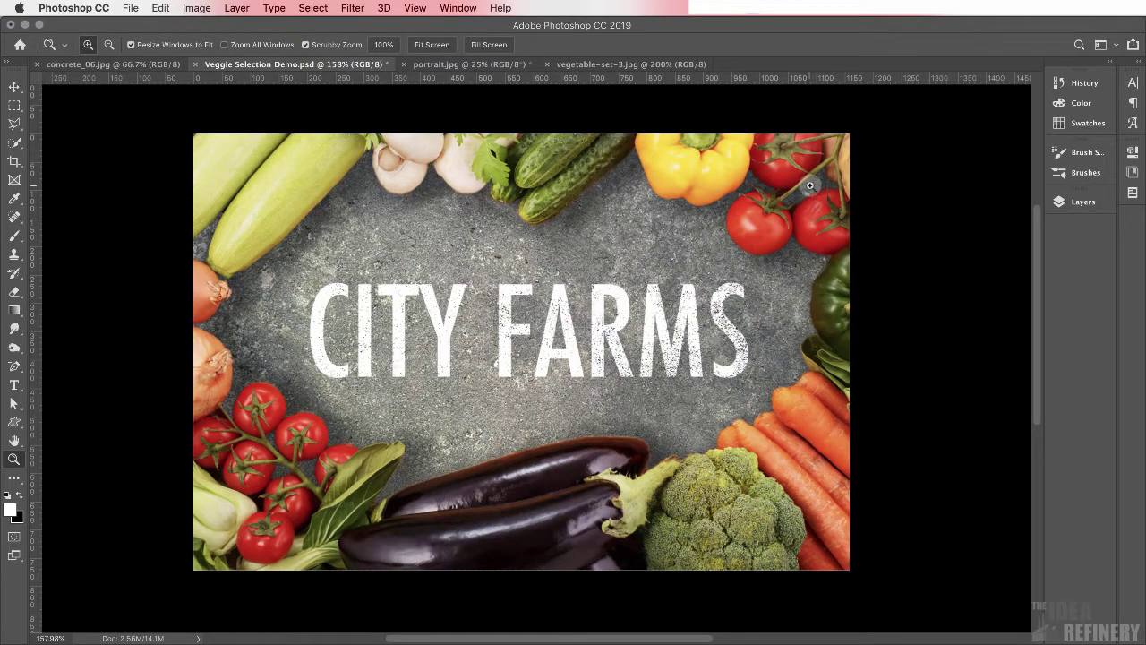
click(659, 64)
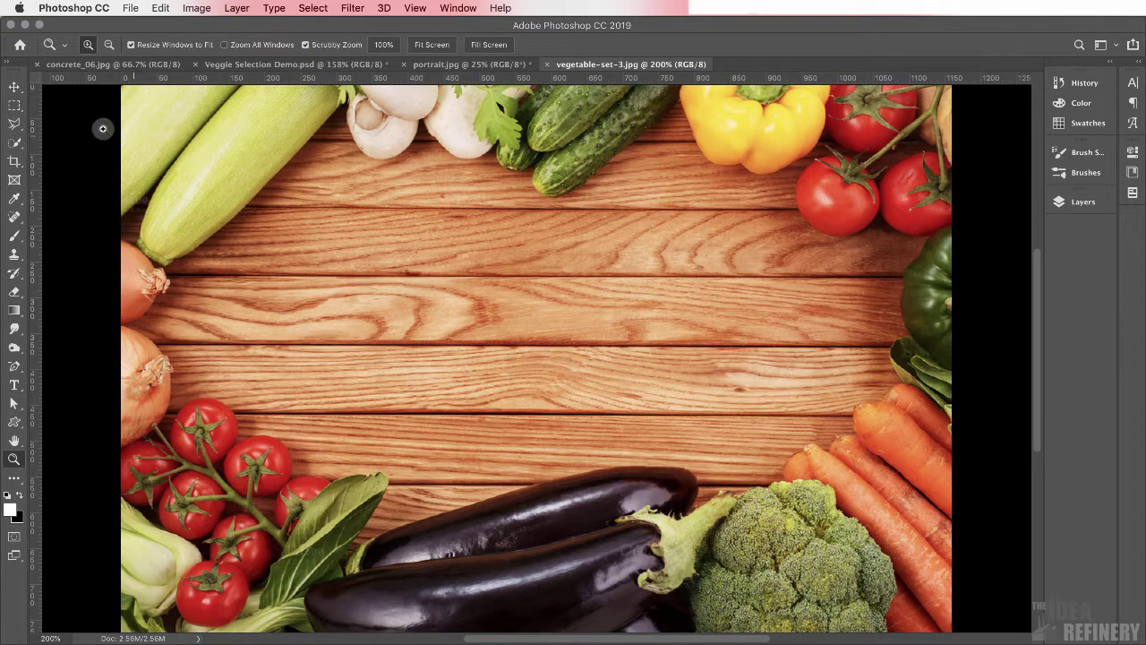
Switch the marquee to Elliptical, and try a freehand Lasso selection in the middle of the wooden boards, clearing it again.
click(14, 106)
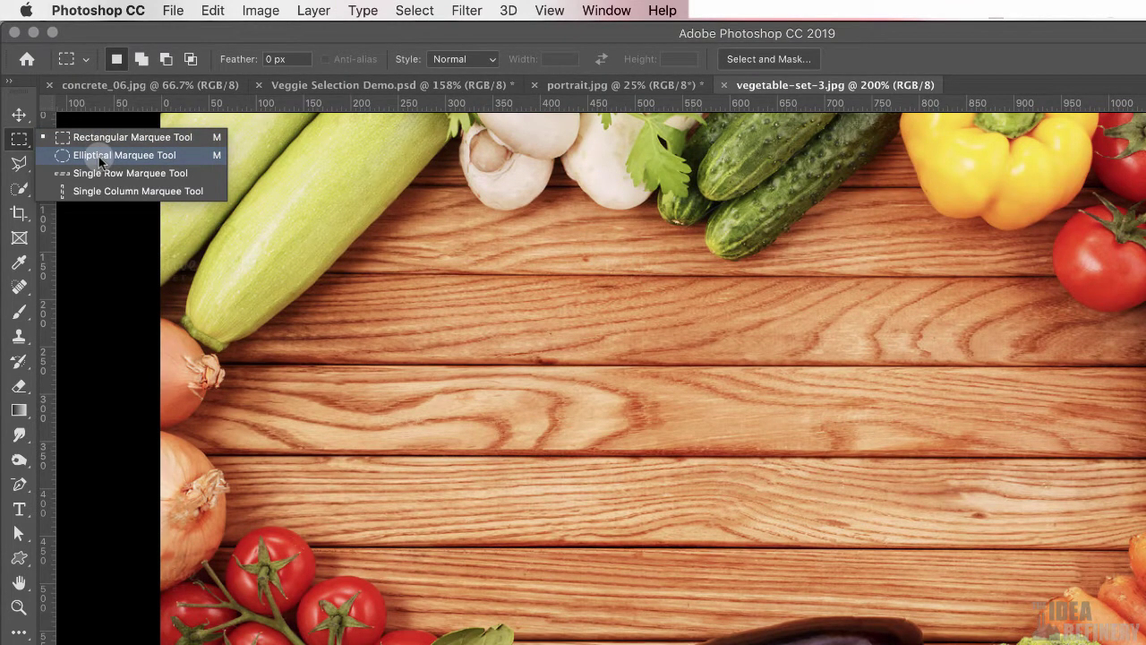
click(100, 157)
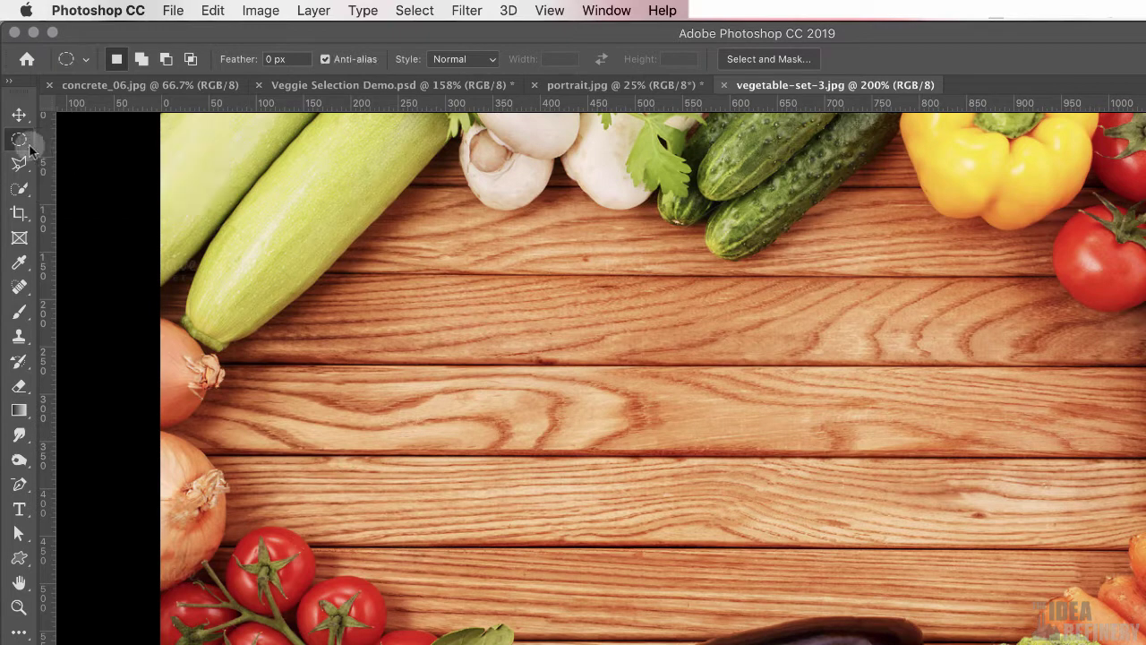
click(19, 163)
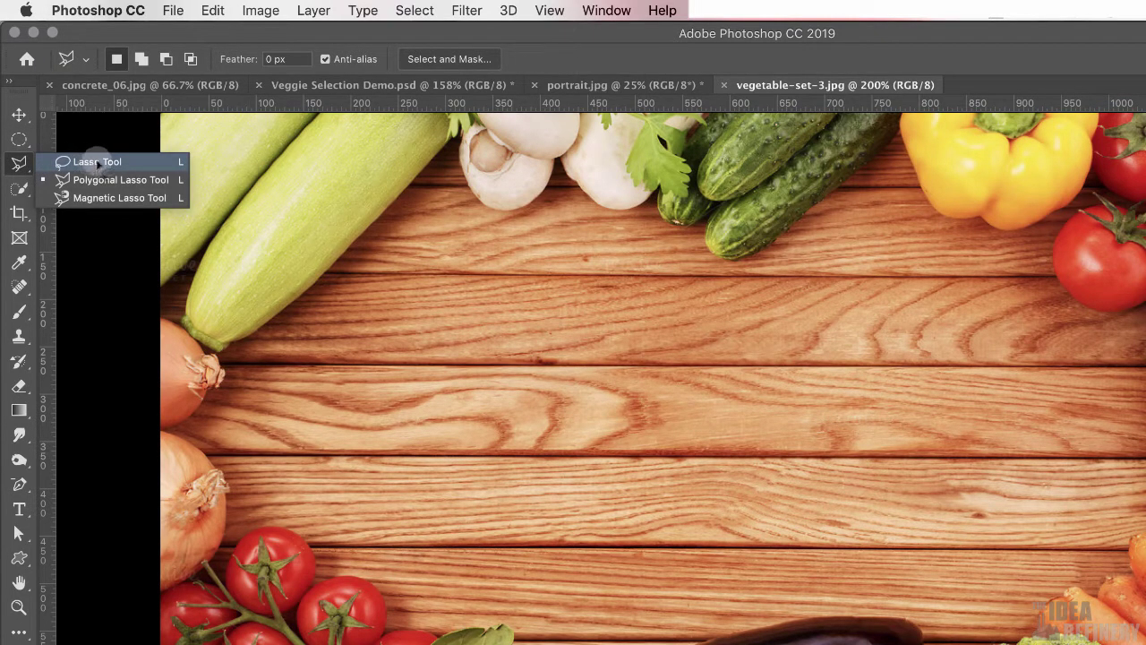
click(98, 162)
mouse_move(507, 409)
mouse_down()
mouse_move(525, 281)
mouse_move(651, 300)
mouse_move(778, 284)
mouse_move(924, 357)
mouse_move(954, 481)
mouse_move(783, 537)
mouse_move(634, 535)
mouse_move(520, 504)
mouse_move(507, 412)
mouse_up()
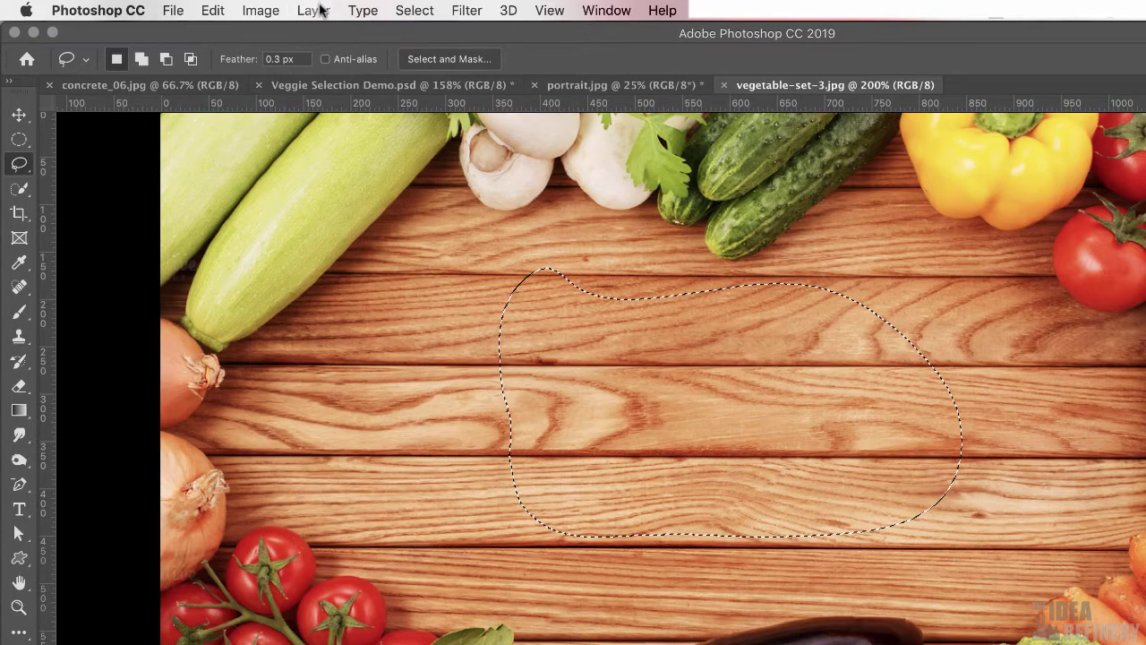
click(412, 10)
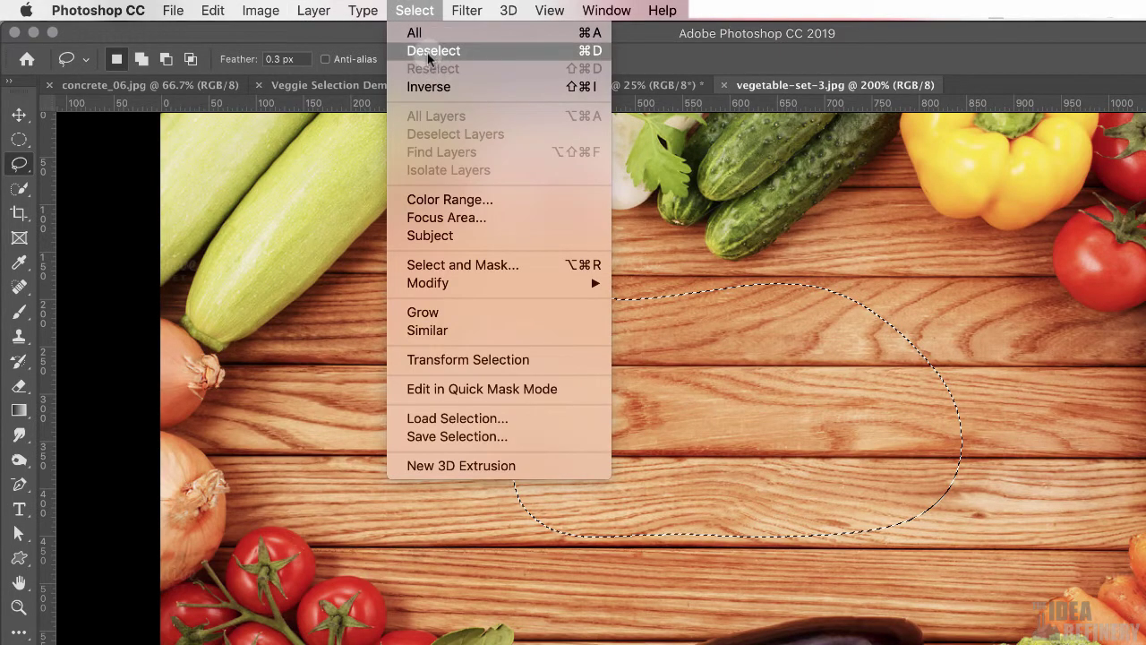
click(595, 55)
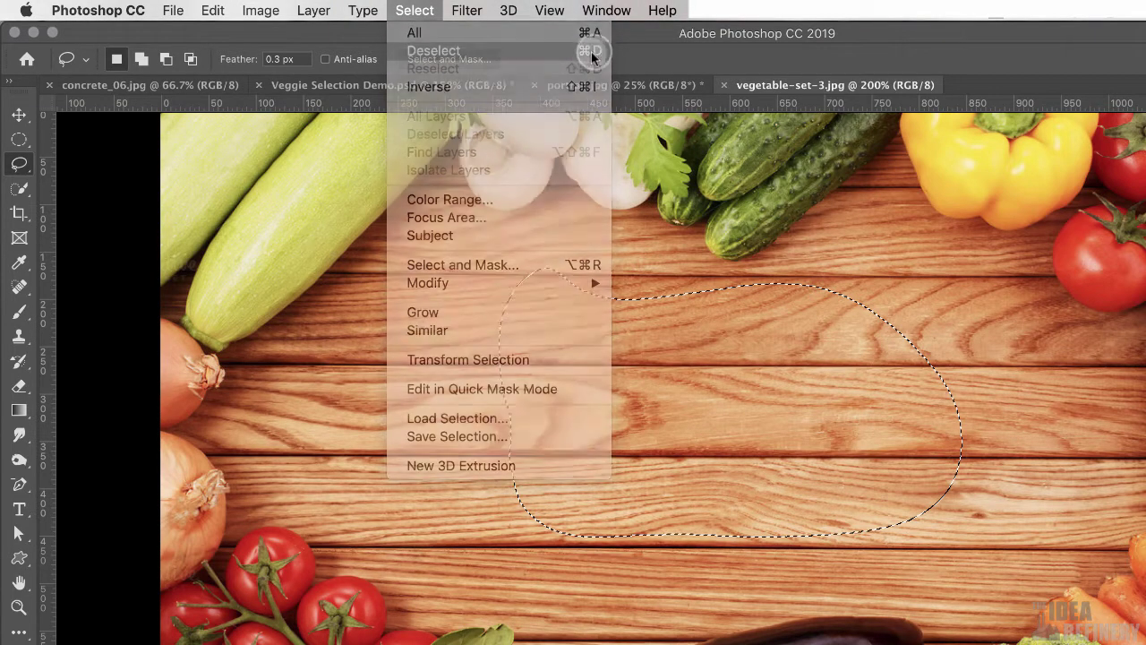
Try a Polygonal Lasso selection on the wood along the zucchini and mushroom edges, and deselect it.
click(19, 166)
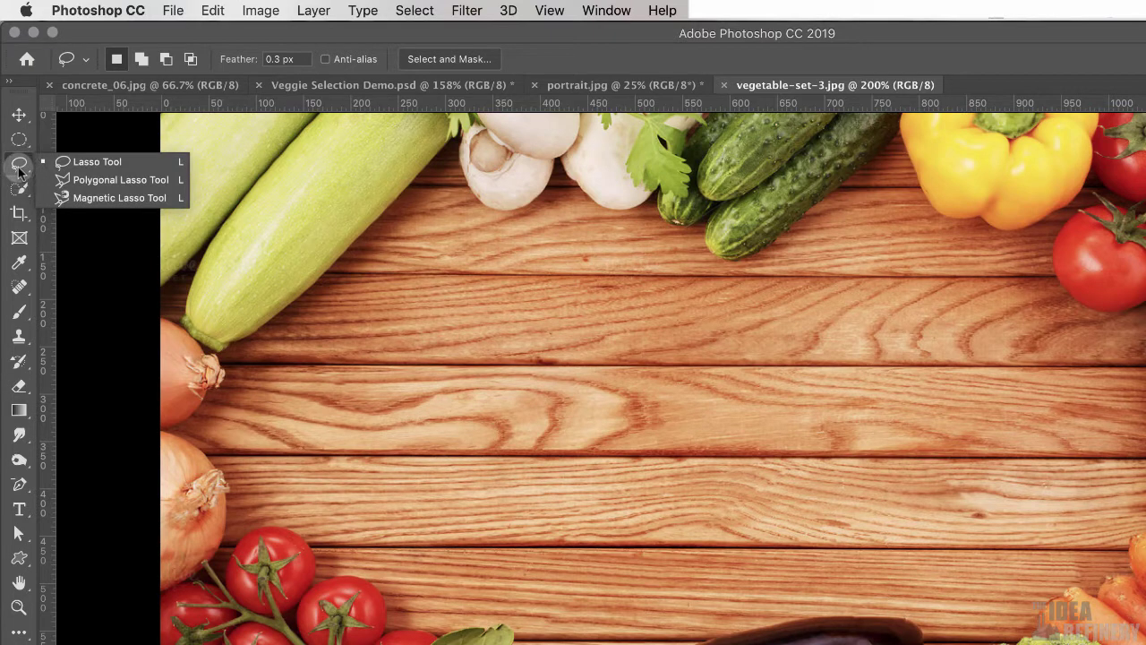
click(84, 179)
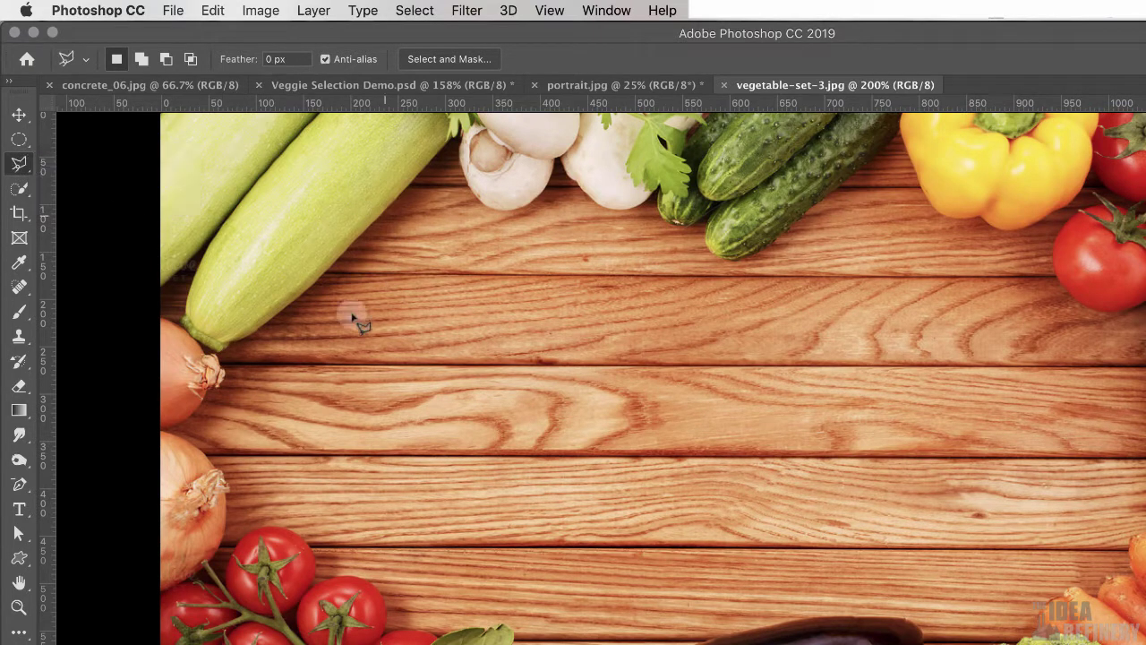
click(230, 344)
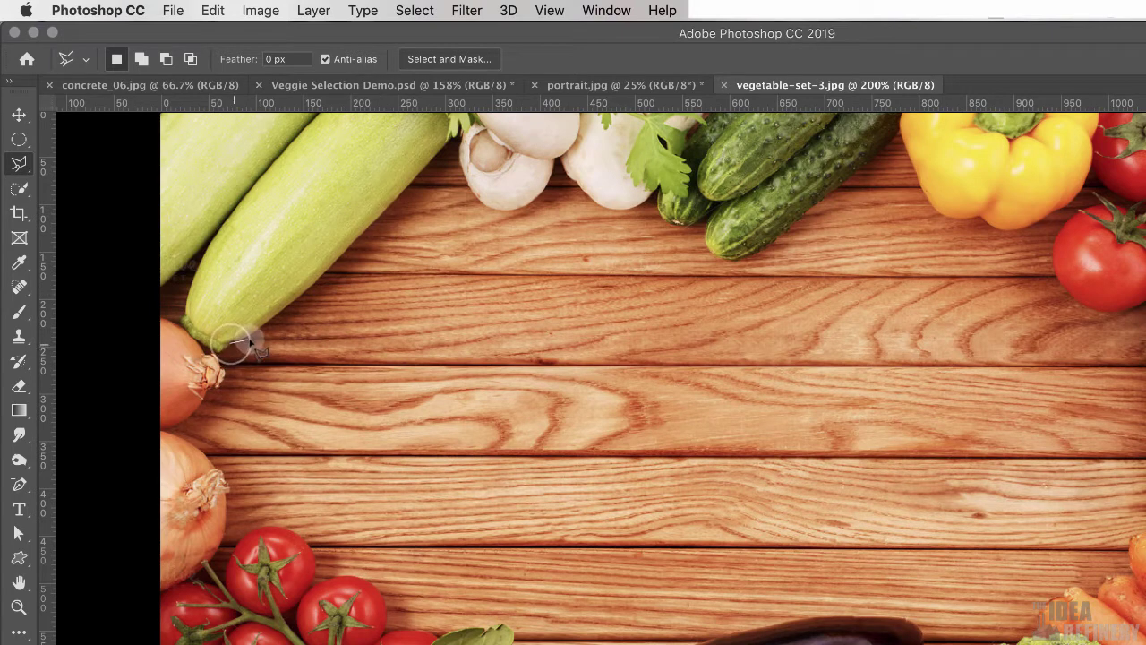
mouse_move(283, 320)
mouse_down()
mouse_move(453, 141)
mouse_move(473, 202)
mouse_move(509, 215)
mouse_move(511, 234)
mouse_move(475, 302)
mouse_up()
double_click(475, 302)
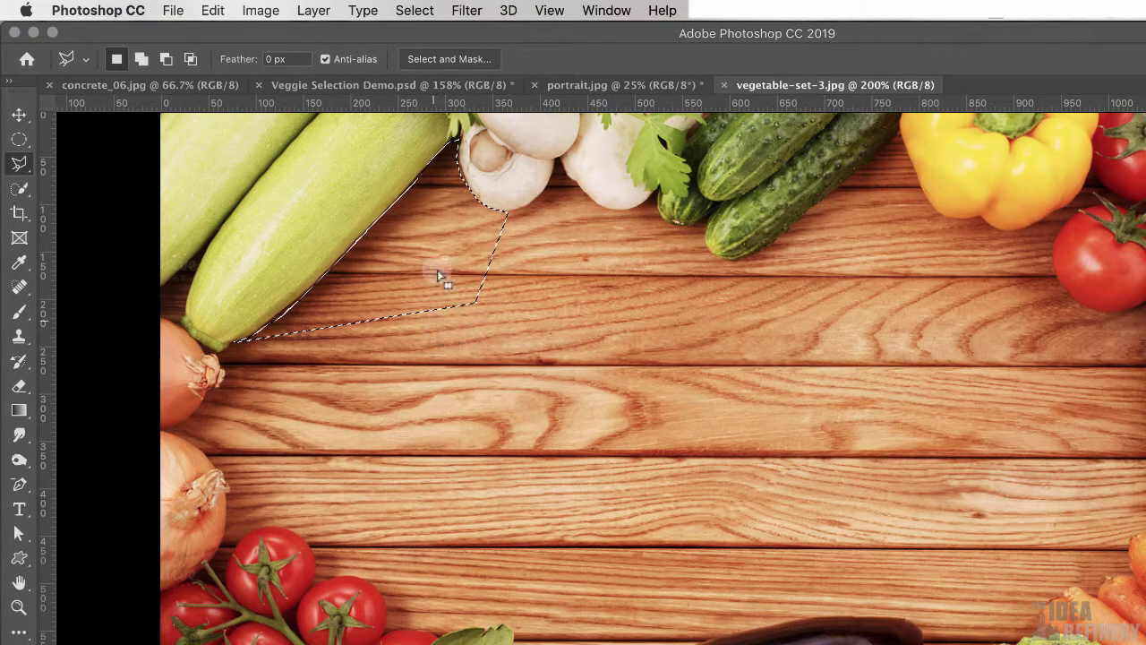
click(413, 11)
click(433, 54)
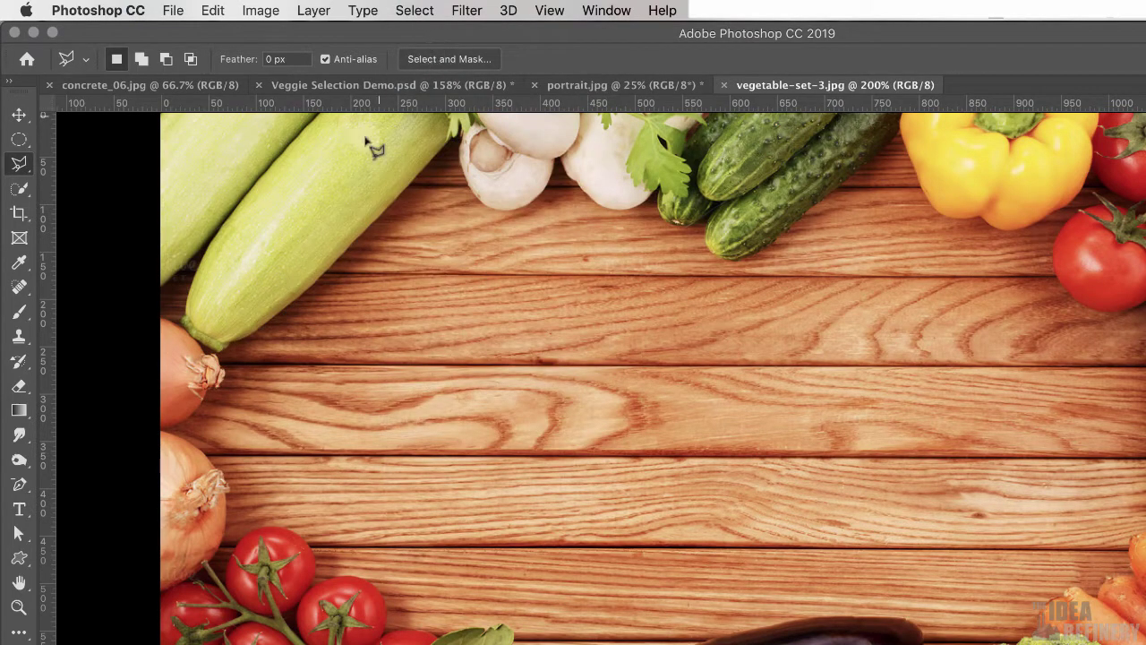
Activate the Quick Selection tool and set its brush size to 50 px.
click(19, 192)
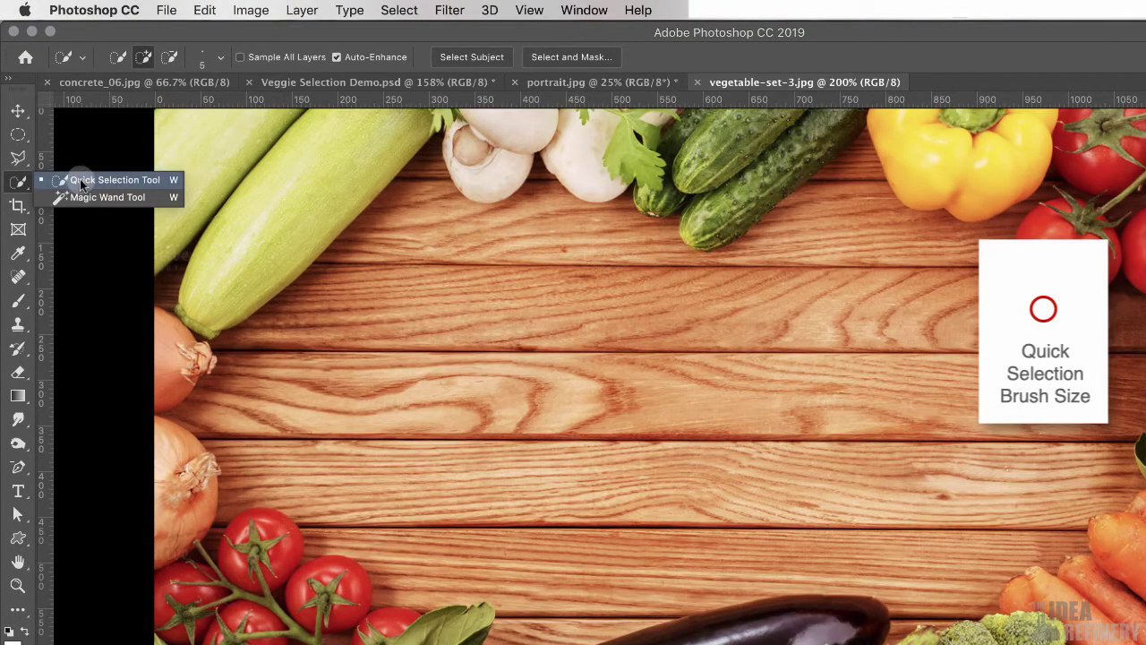
click(80, 182)
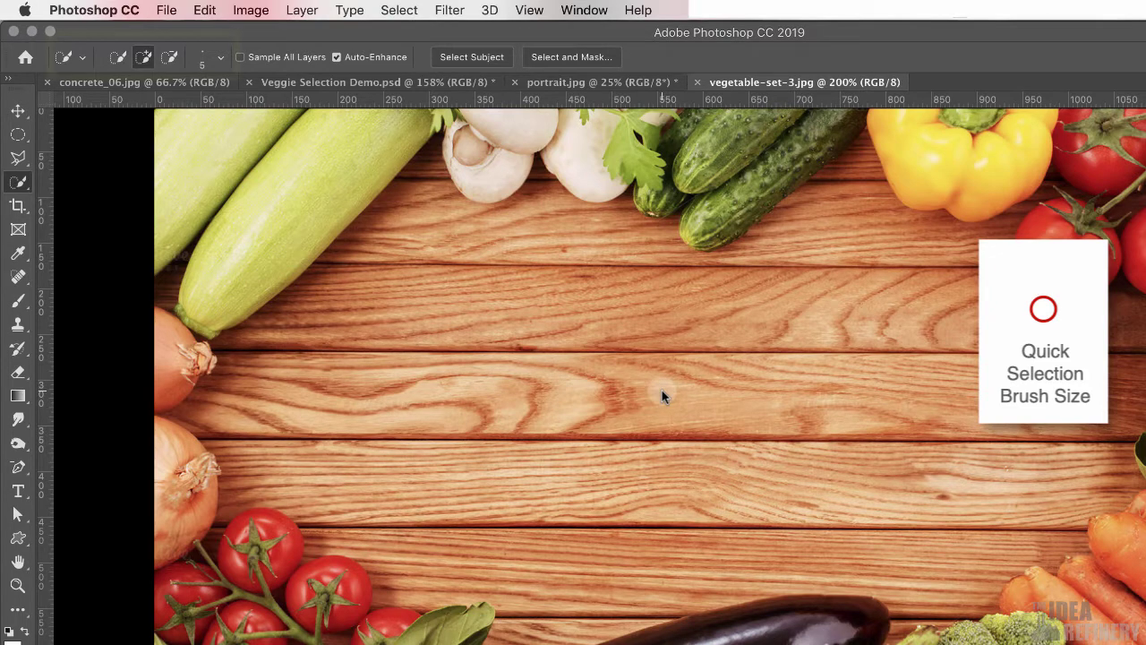
click(221, 60)
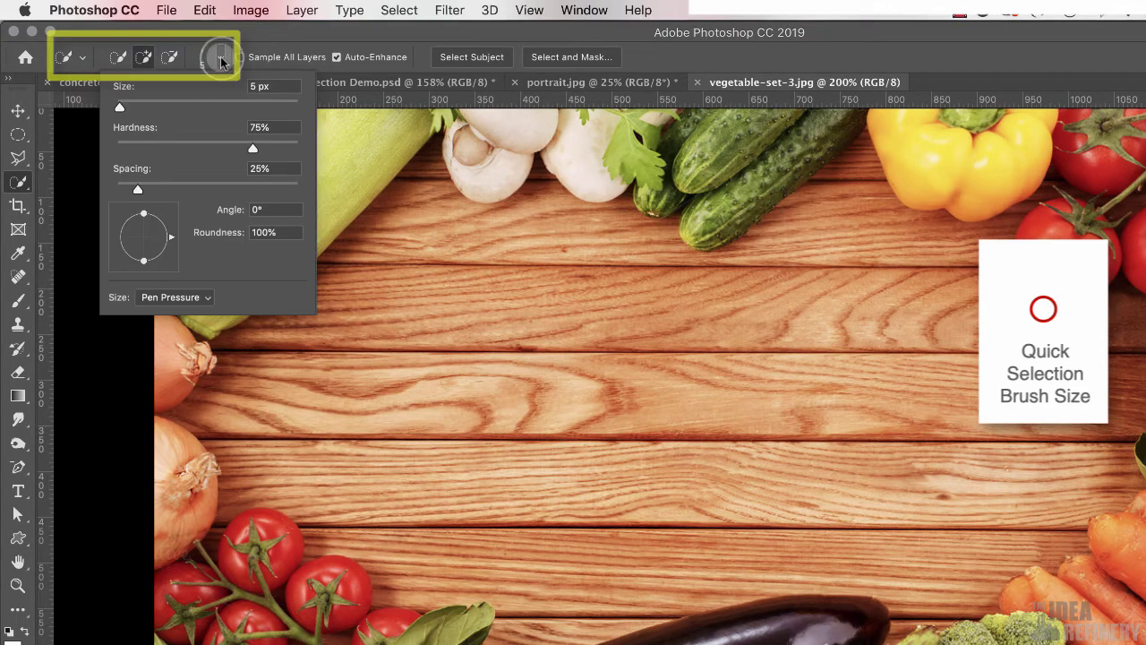
drag(120, 107, 161, 112)
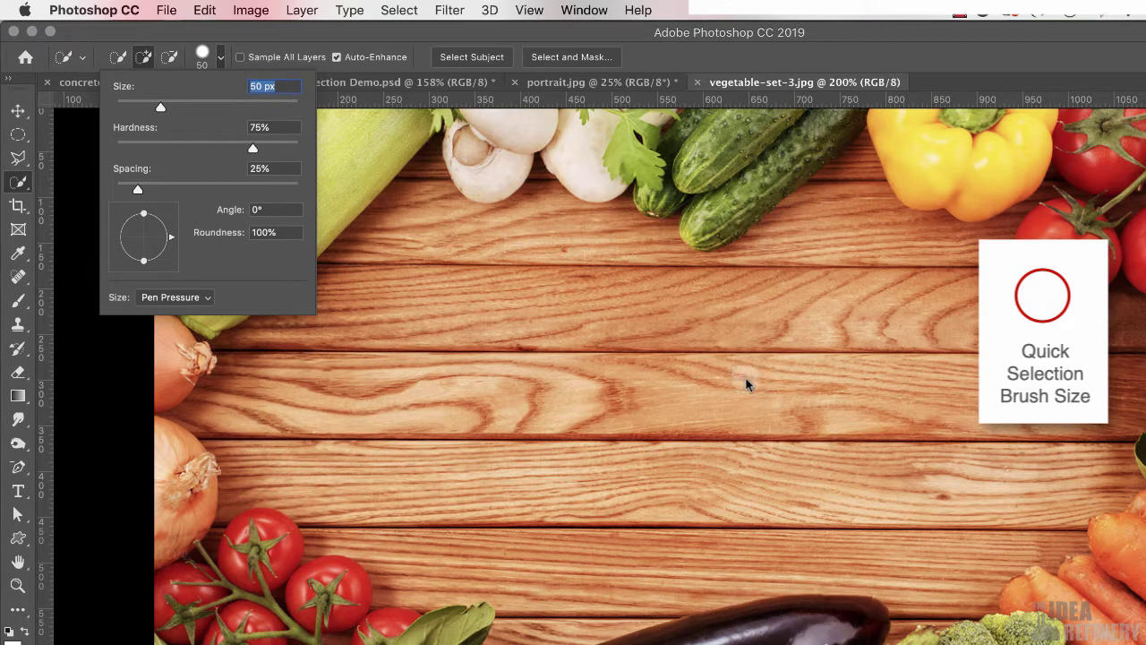
click(274, 36)
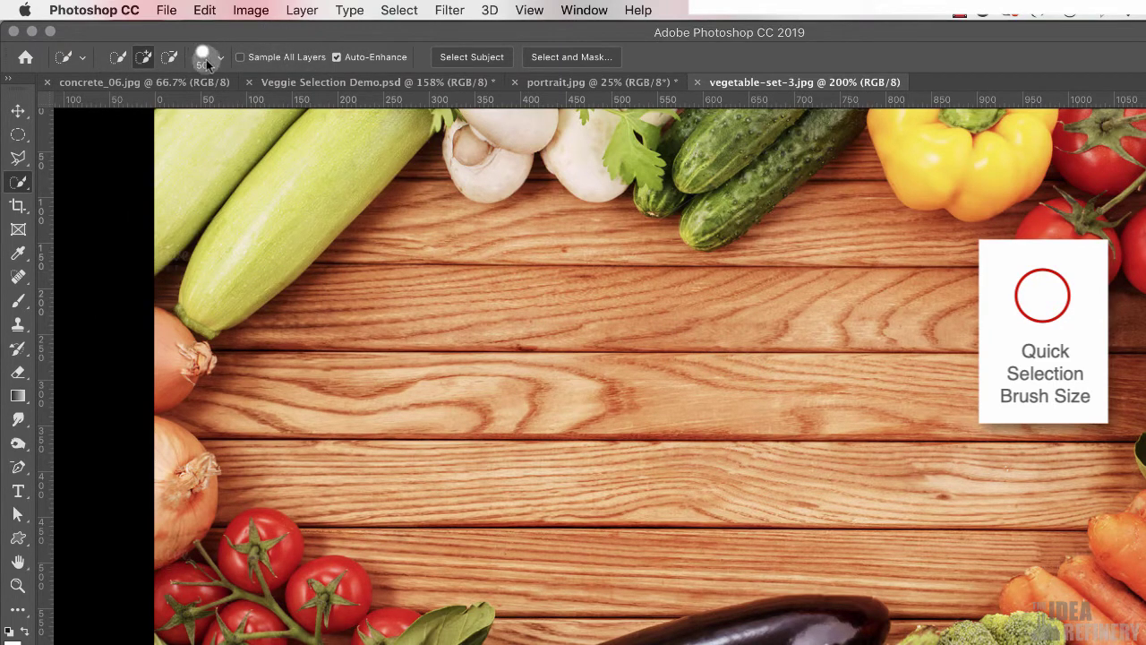
In Add to selection mode, quick-select the upper wooden boards between the zucchini, mushrooms, cucumbers, yellow pepper and green pepper.
click(119, 60)
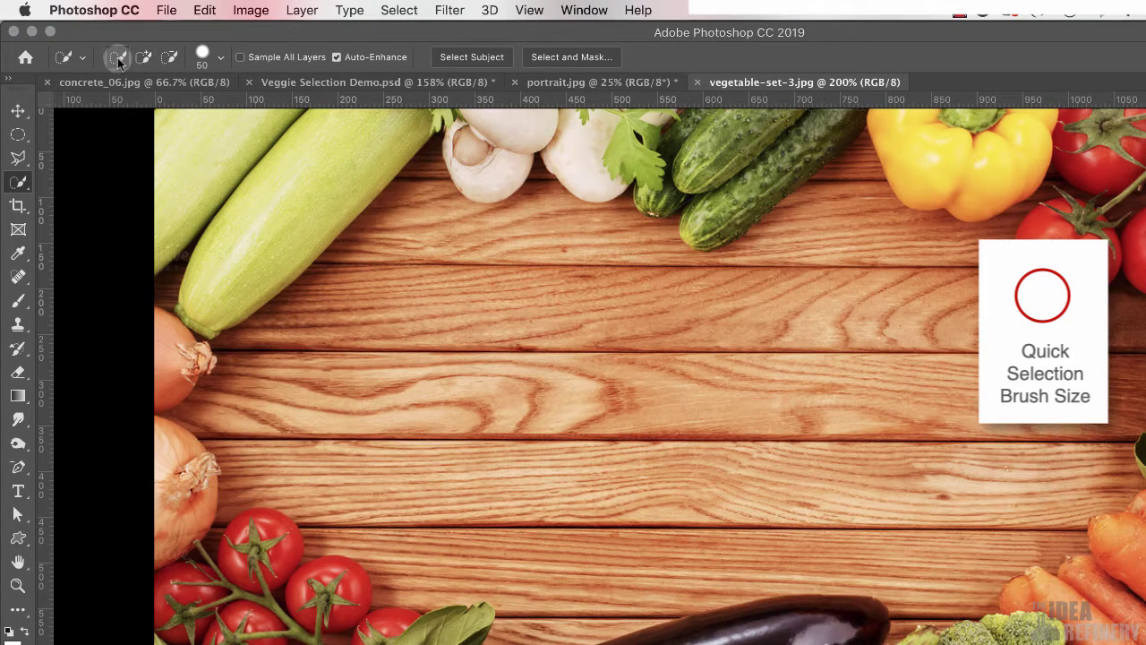
click(143, 59)
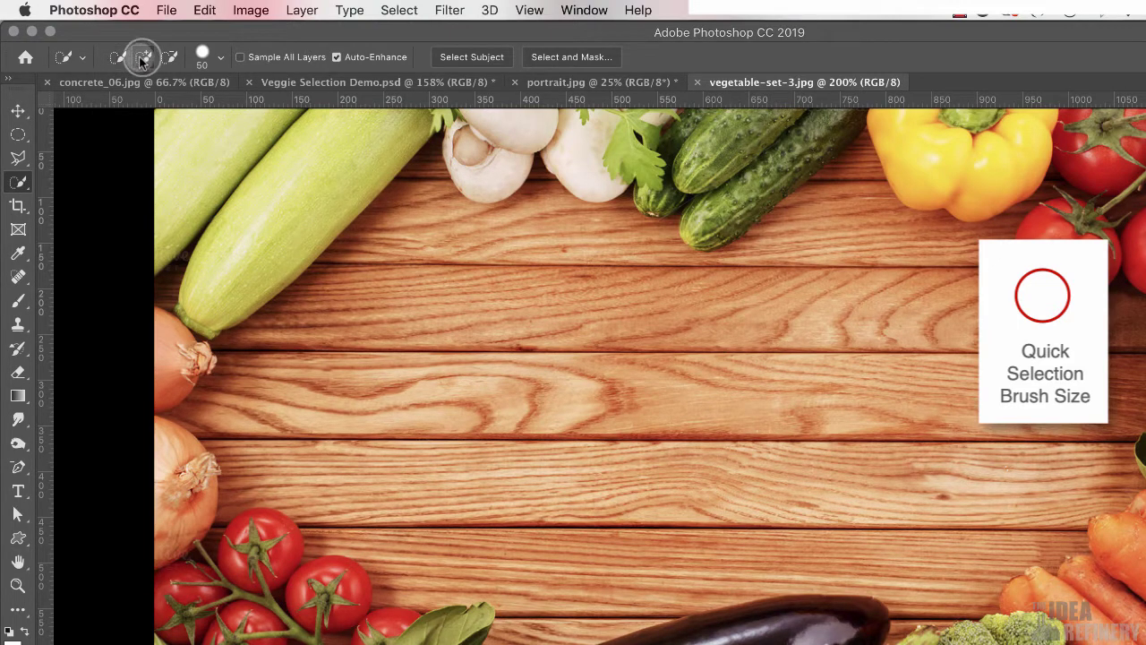
click(171, 57)
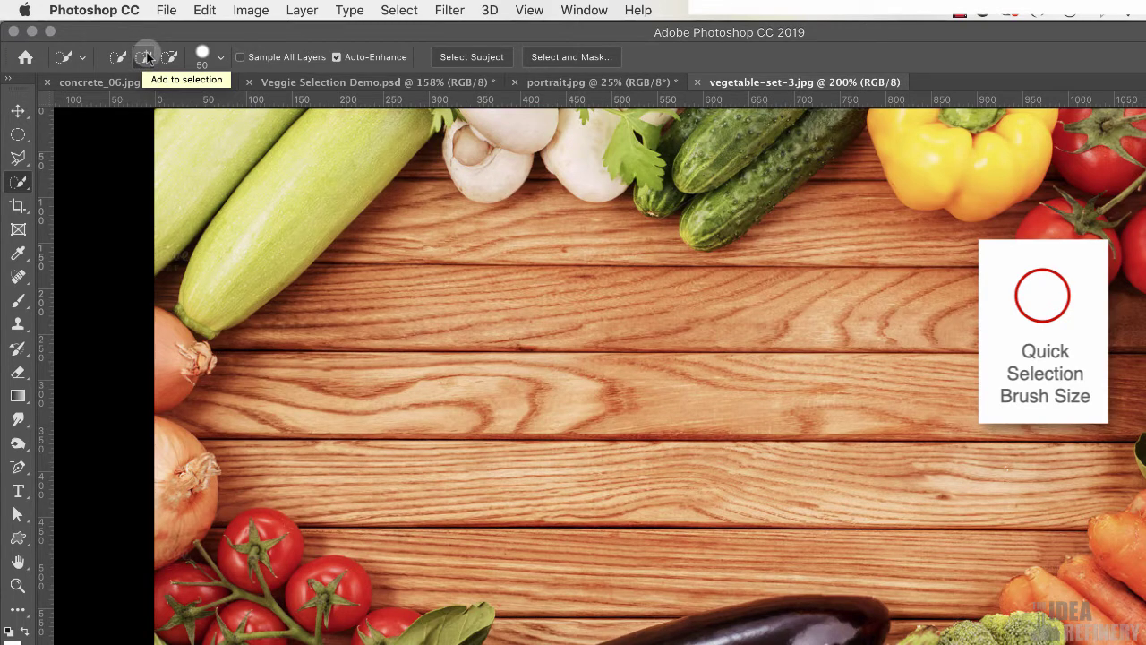
click(147, 59)
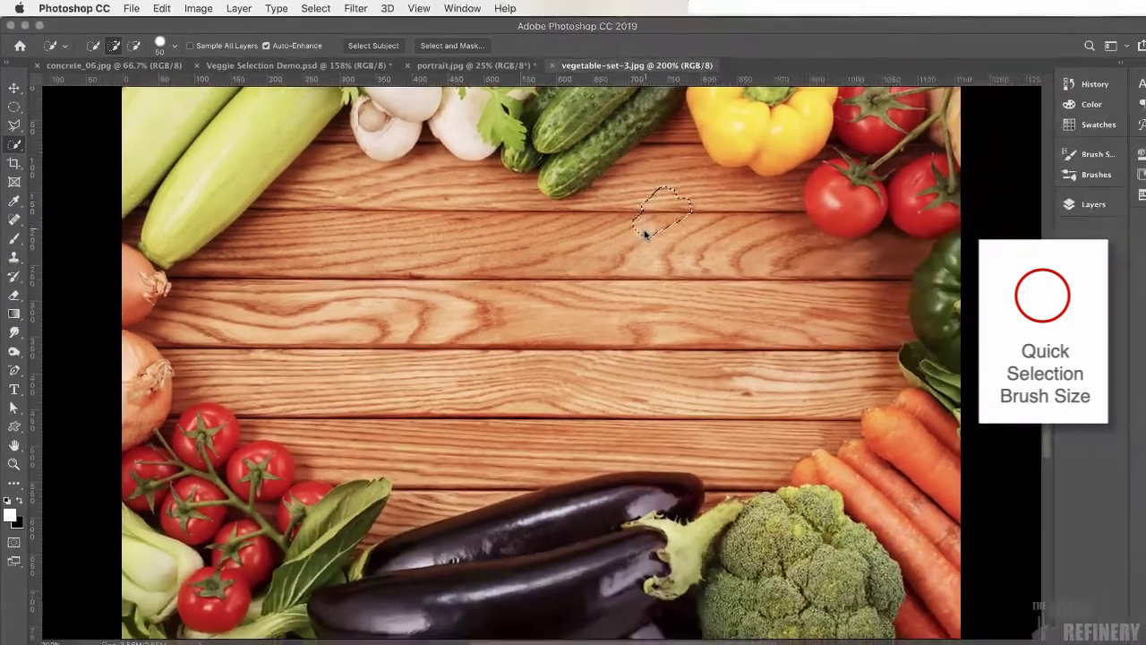
drag(825, 292, 755, 330)
mouse_move(590, 260)
mouse_down()
mouse_move(495, 301)
mouse_move(434, 371)
mouse_move(393, 385)
mouse_move(283, 386)
mouse_move(244, 357)
mouse_move(240, 314)
mouse_move(255, 281)
mouse_move(330, 185)
mouse_move(375, 196)
mouse_move(413, 187)
mouse_move(445, 229)
mouse_up()
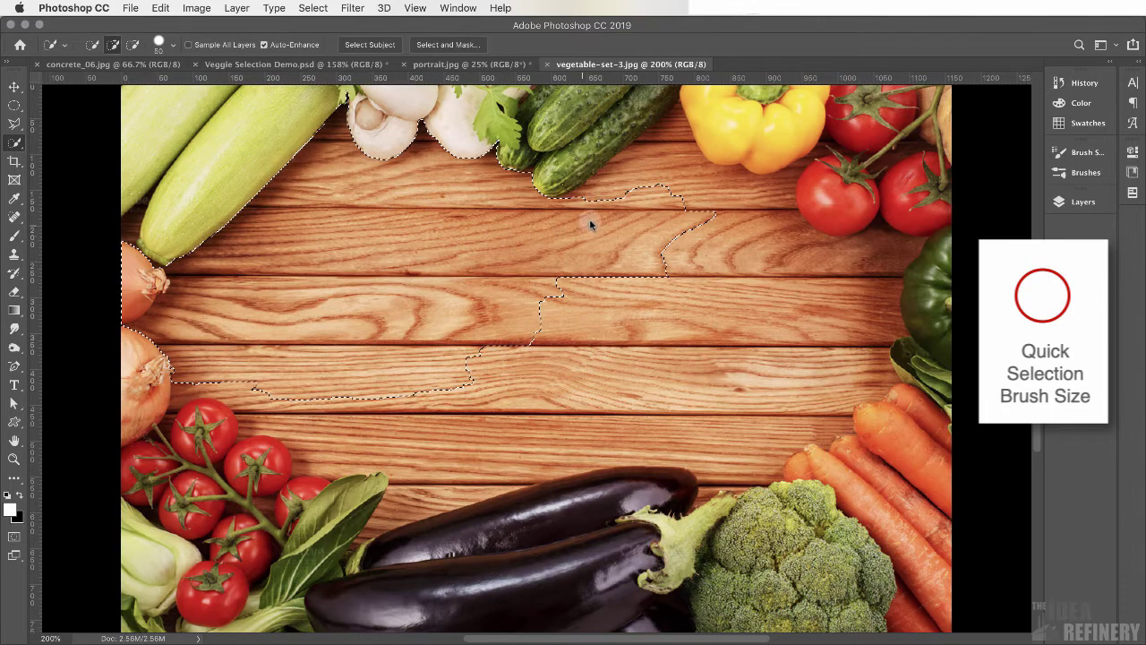
mouse_move(609, 210)
mouse_down()
mouse_move(666, 170)
mouse_move(681, 205)
mouse_move(783, 279)
mouse_move(824, 283)
mouse_up()
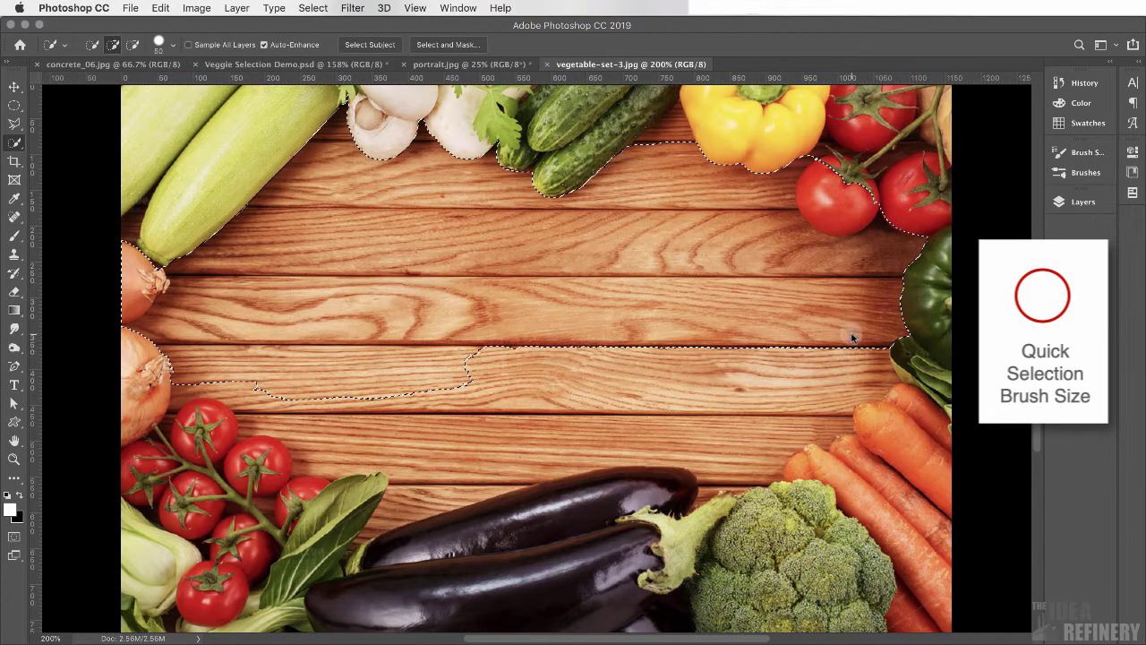
Extend the quick selection over the lower wooden boards down to the tomatoes, eggplants, broccoli and carrots.
mouse_move(849, 349)
mouse_down()
mouse_move(822, 409)
mouse_move(754, 444)
mouse_move(682, 420)
mouse_move(497, 441)
mouse_move(449, 467)
mouse_move(432, 440)
mouse_move(325, 430)
mouse_up()
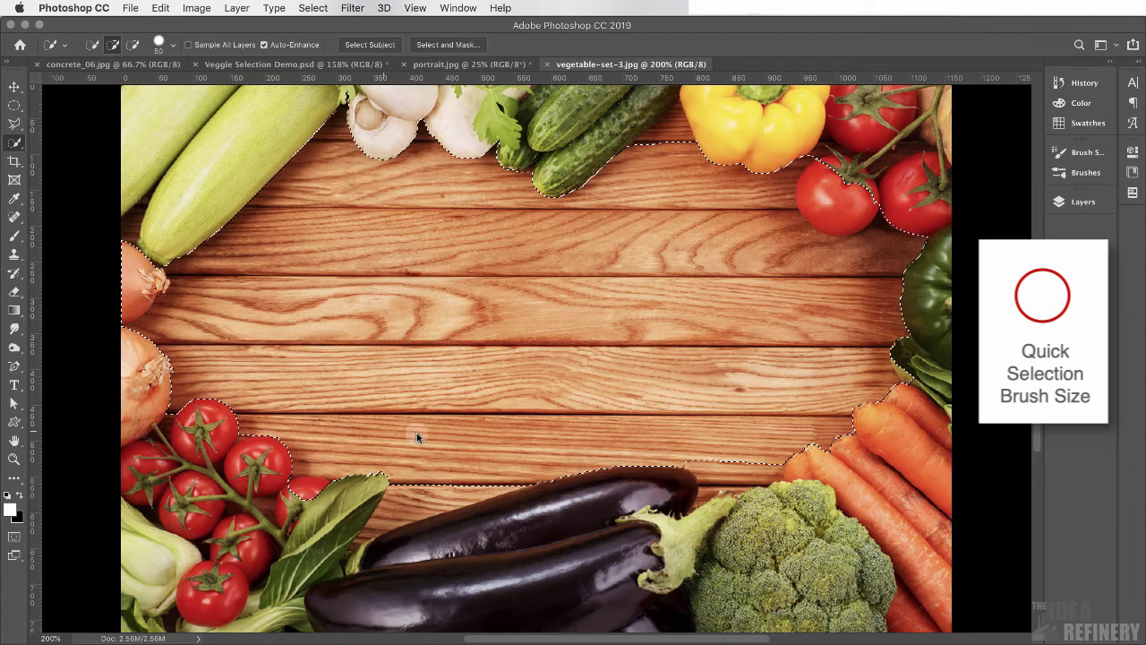
drag(430, 485, 463, 458)
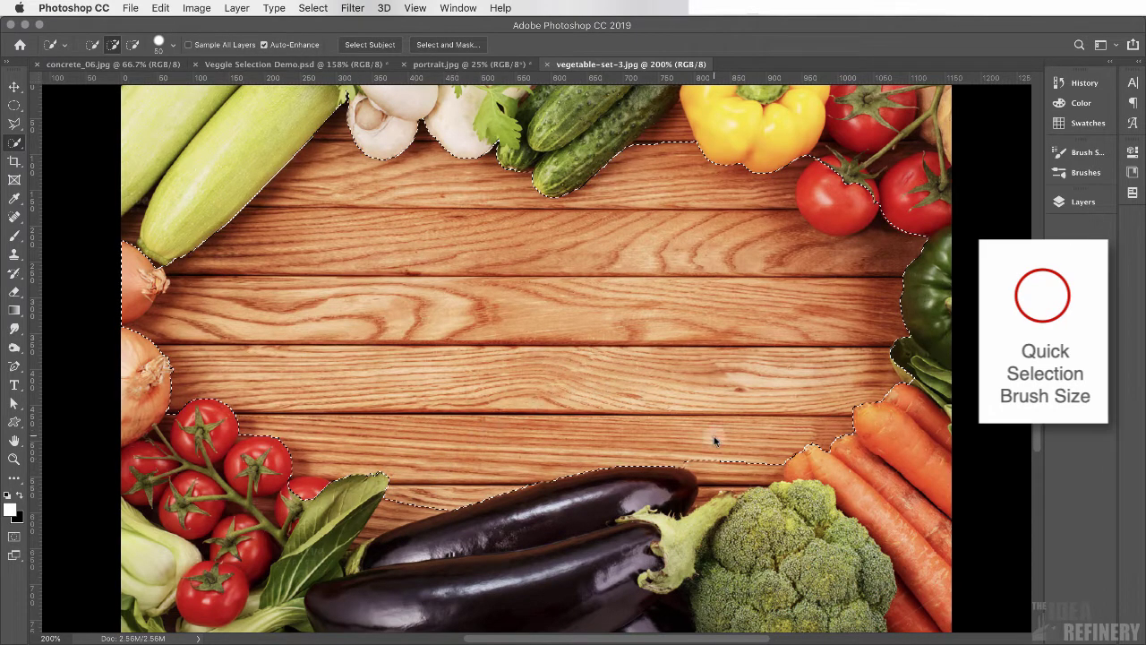
drag(714, 436, 726, 450)
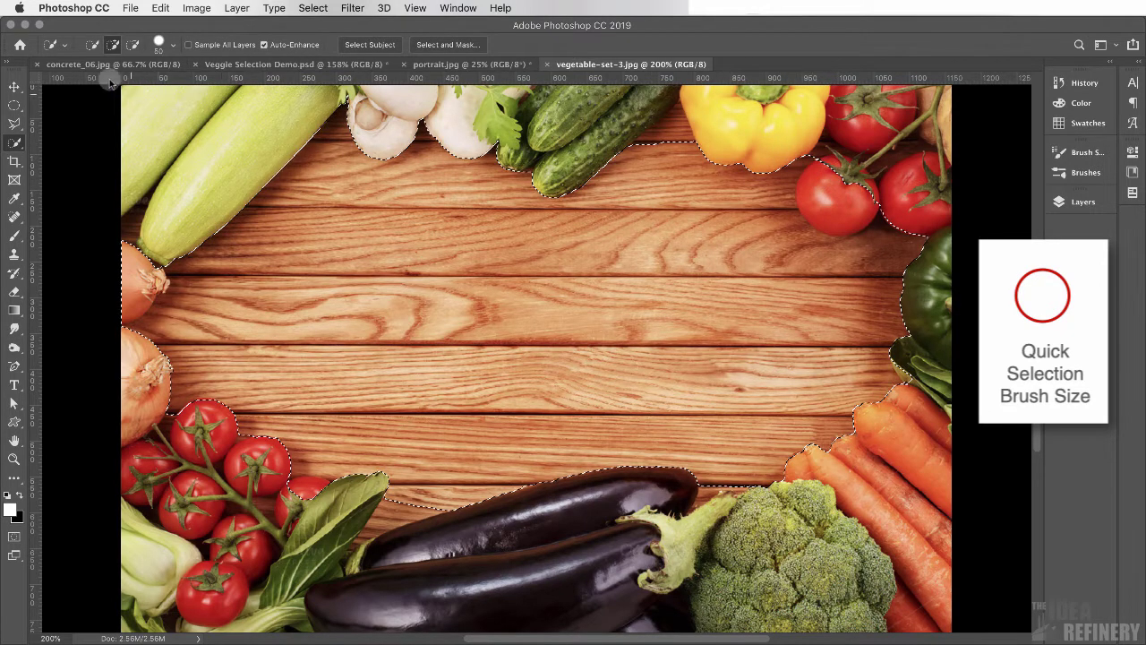
Reduce the Quick Selection brush size to 35 px for the unselected wood between the cucumber and the yellow pepper.
click(13, 460)
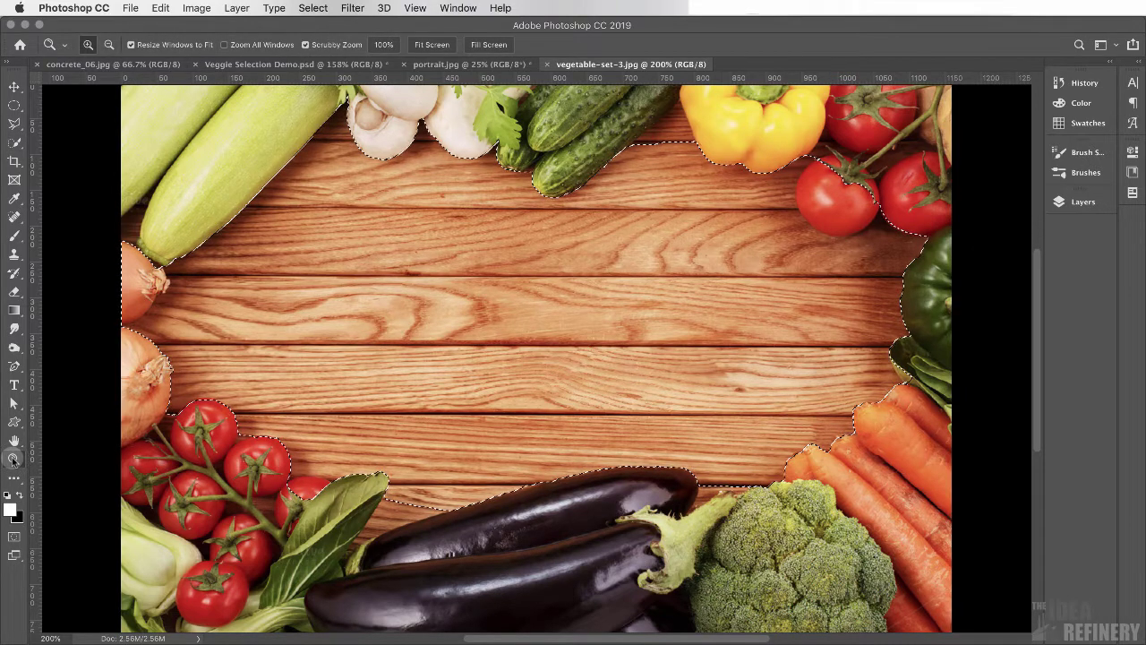
click(669, 143)
click(681, 141)
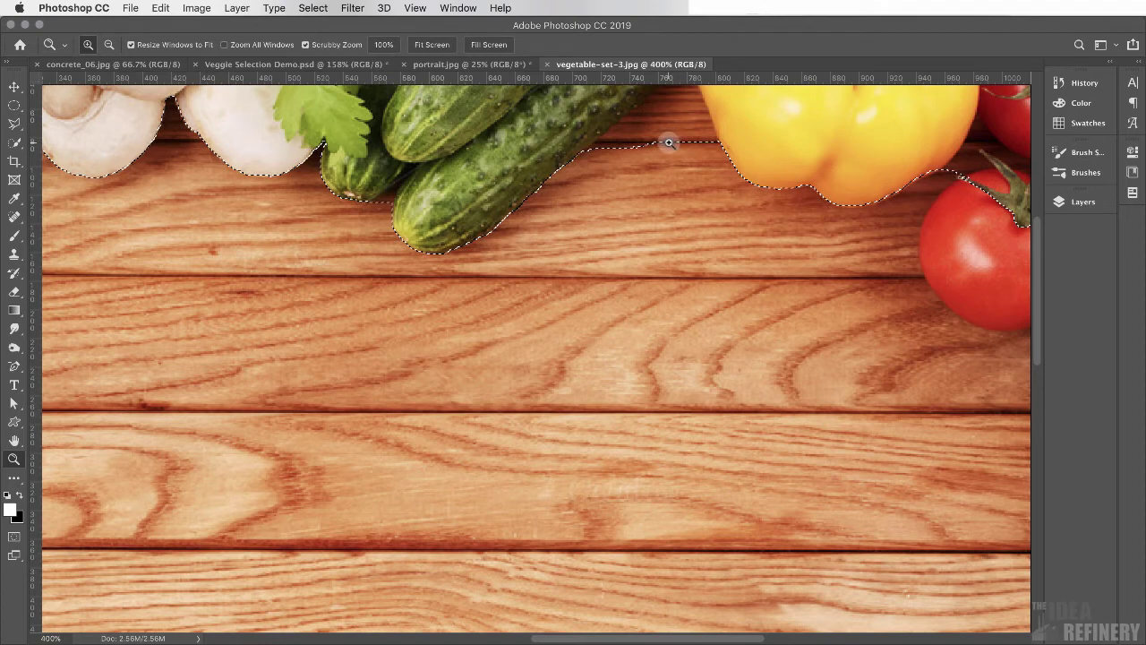
click(13, 441)
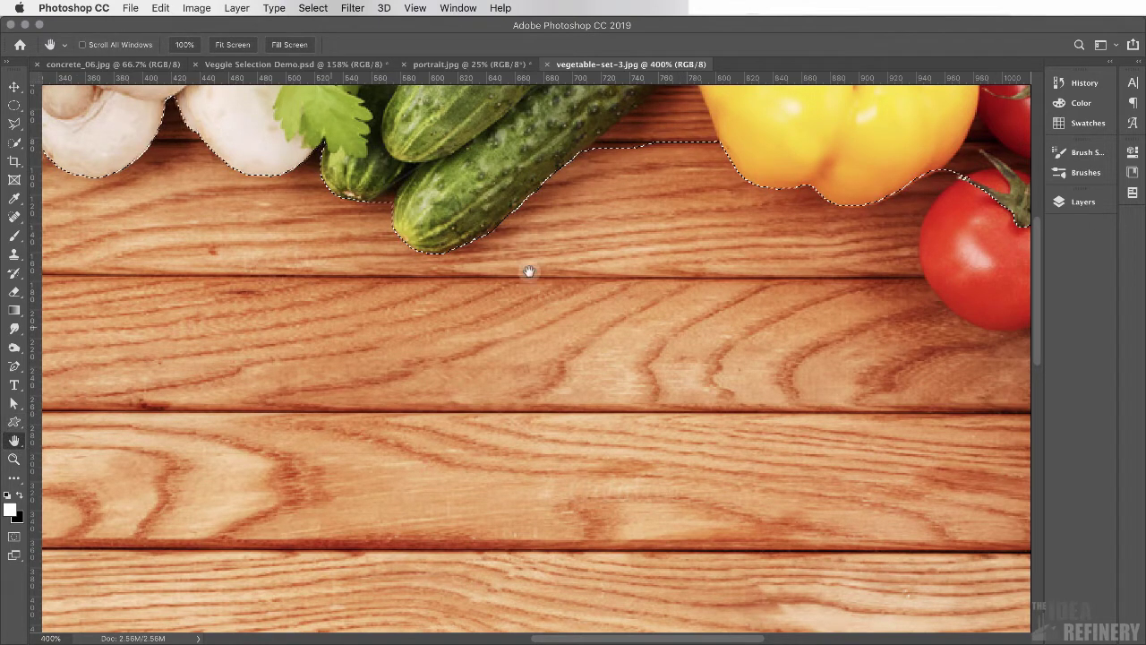
drag(601, 238, 547, 341)
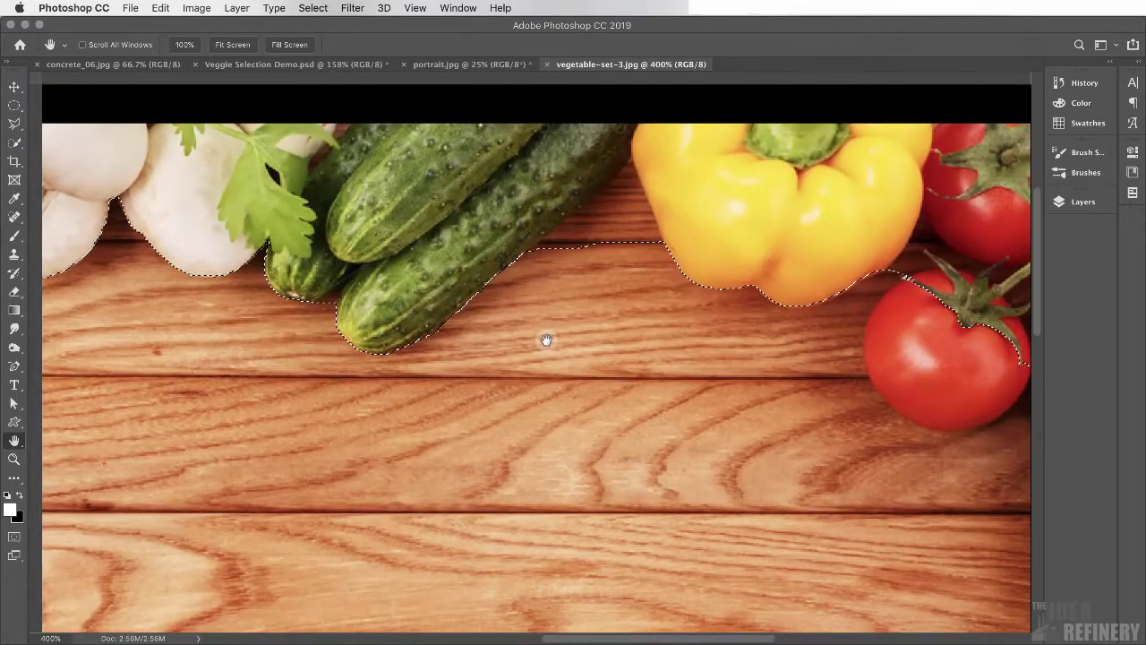
key(super+r)
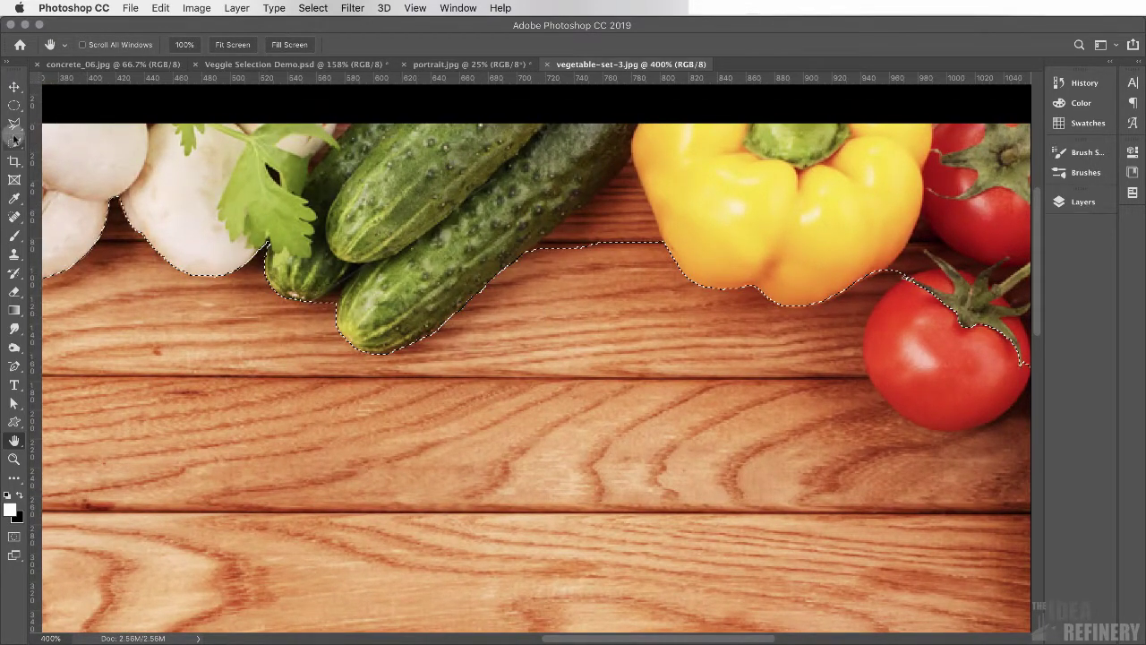
click(15, 140)
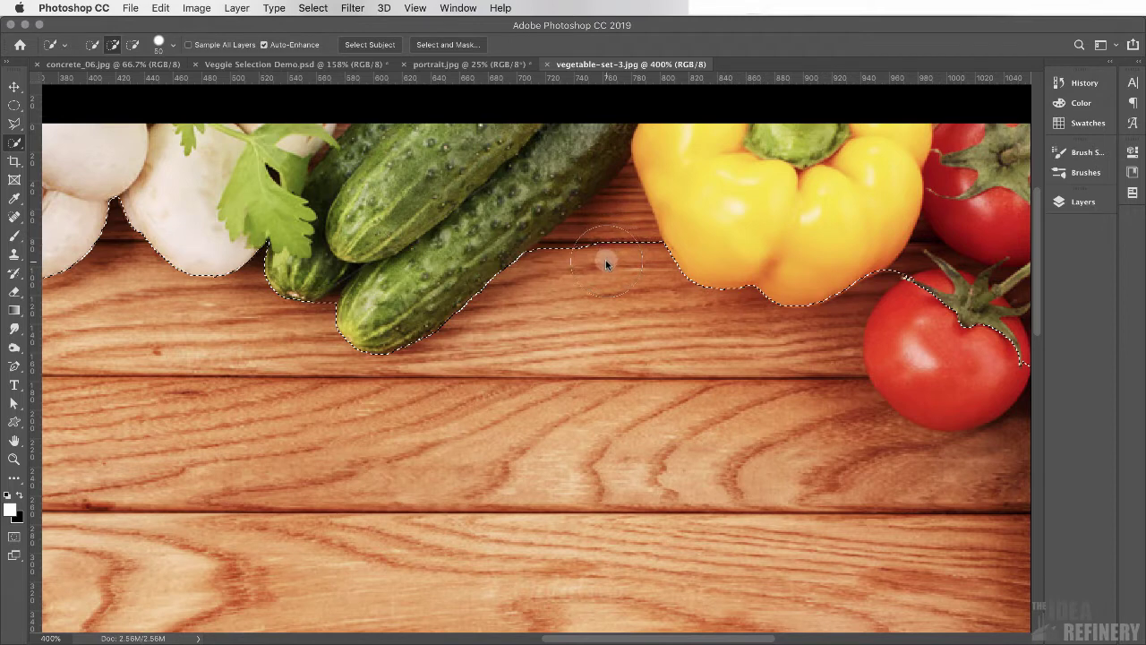
click(172, 45)
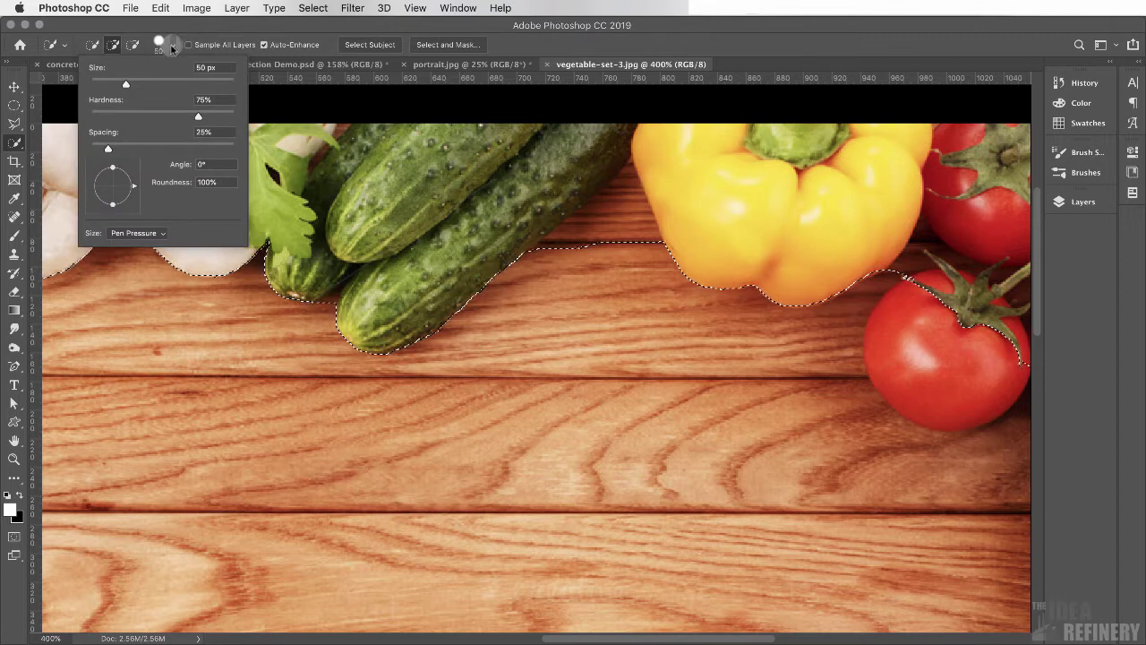
drag(119, 87, 122, 87)
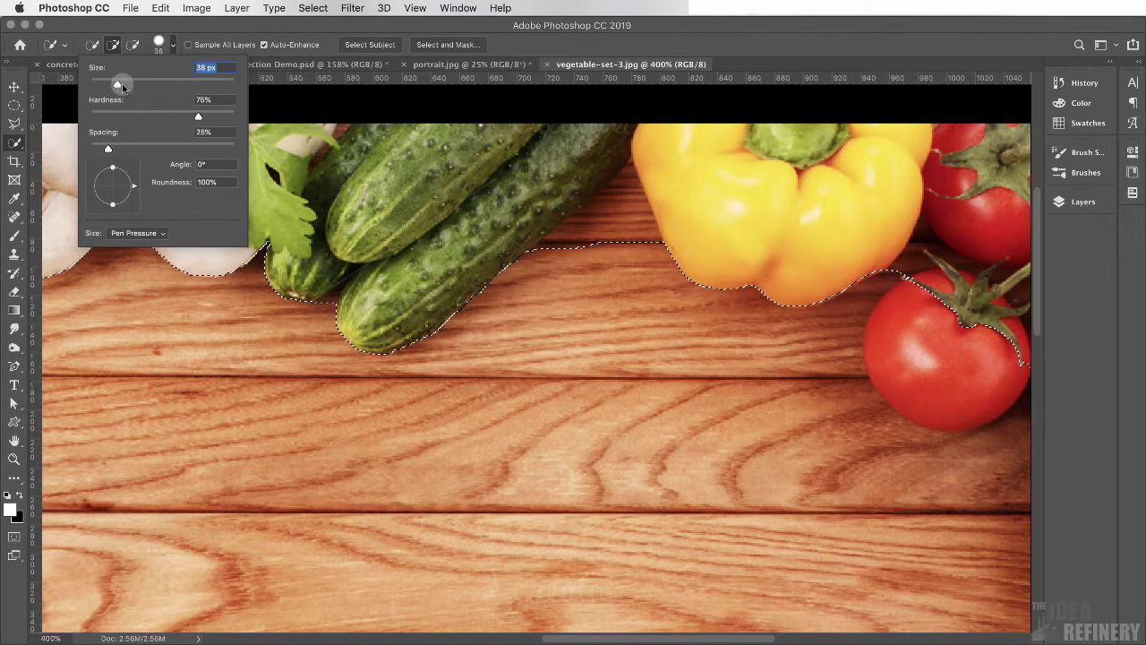
key(Return)
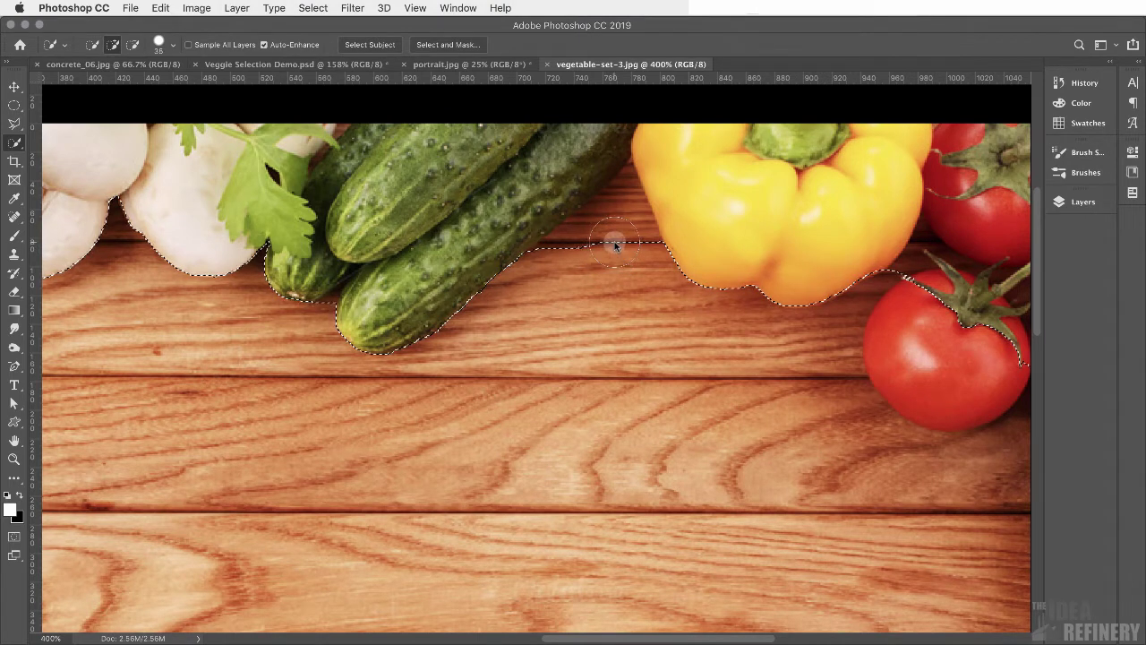
Shrink the brush to 10 px and add the missed wood between the cucumber and the yellow pepper to the selection.
key(bracketleft)
key(bracketleft)
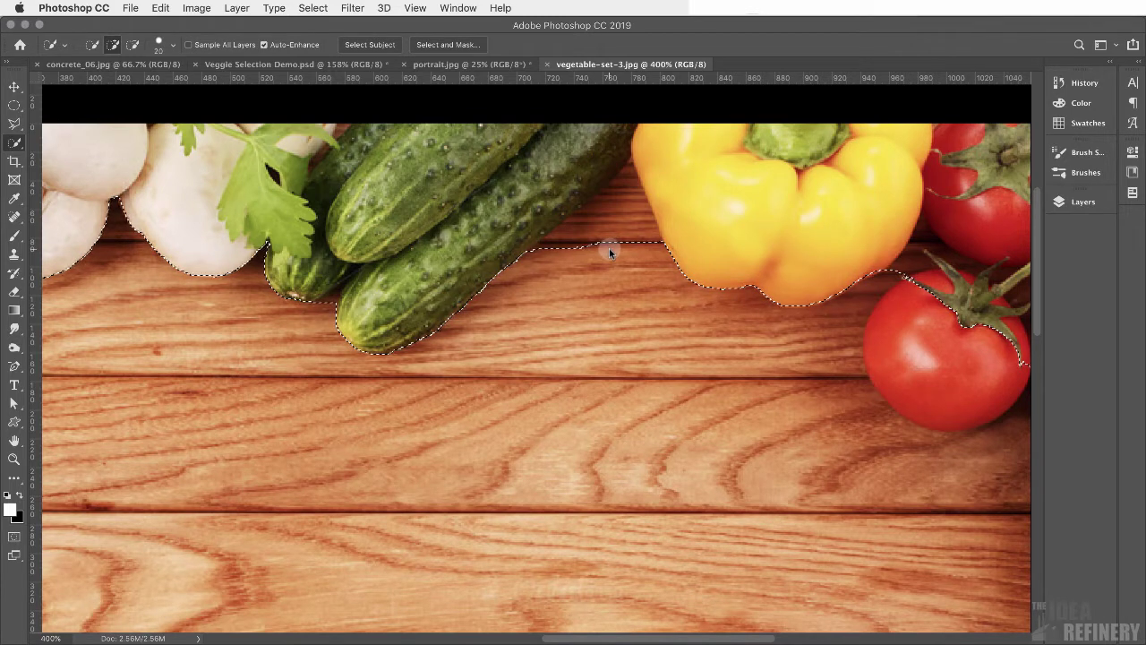
key(bracketleft)
key(bracketleft)
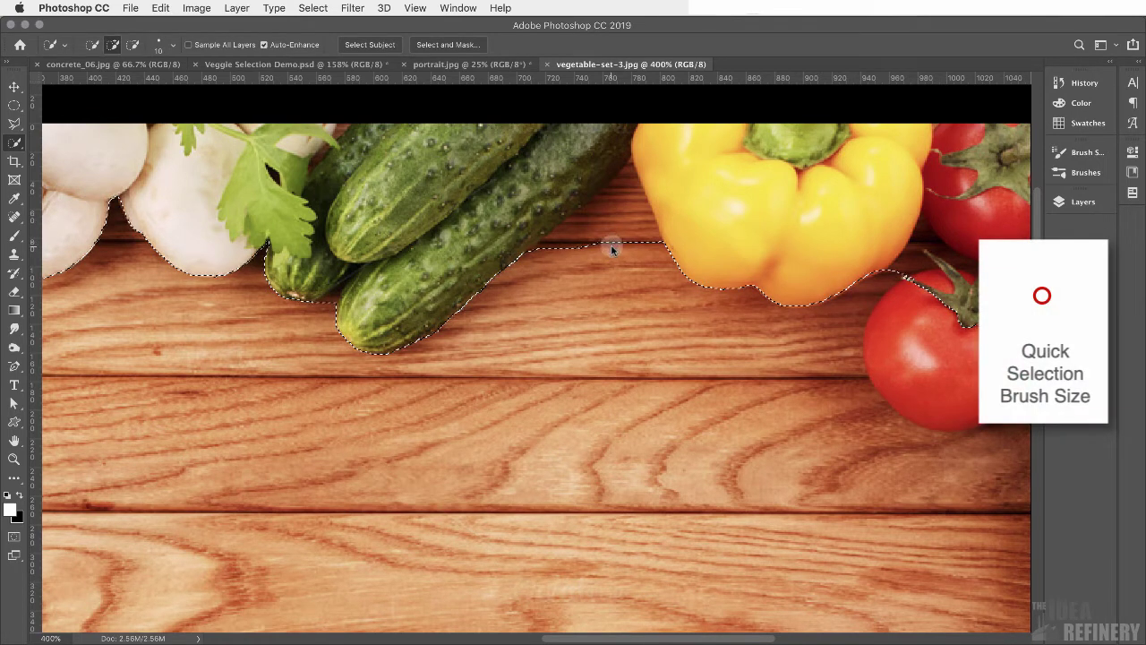
drag(617, 228, 624, 206)
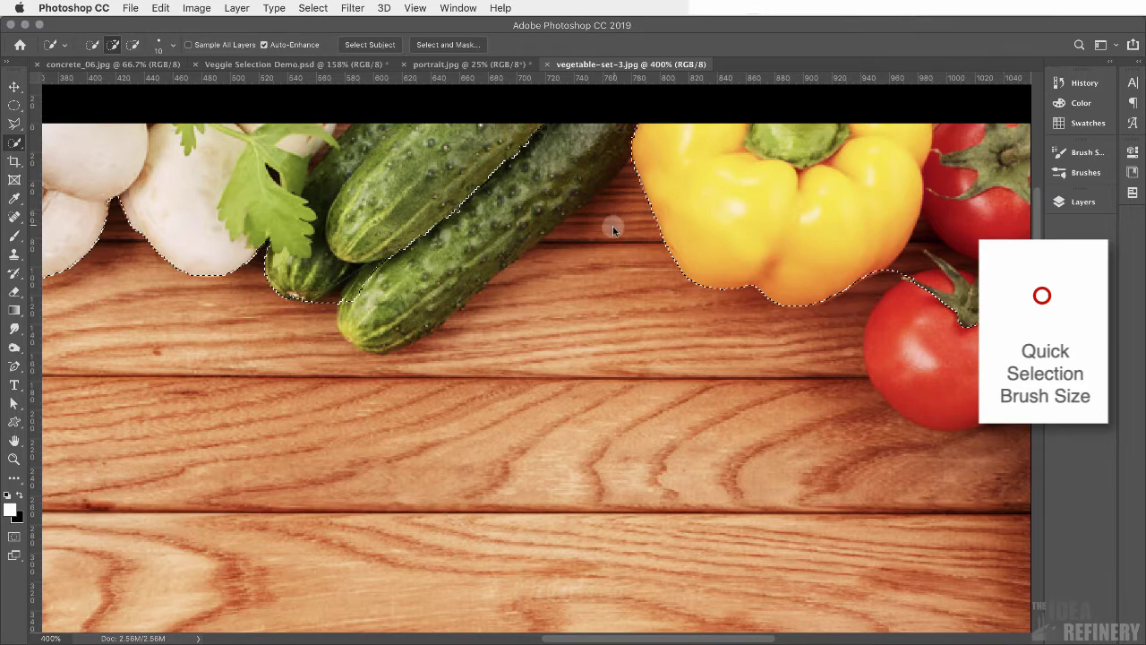
drag(626, 190, 615, 222)
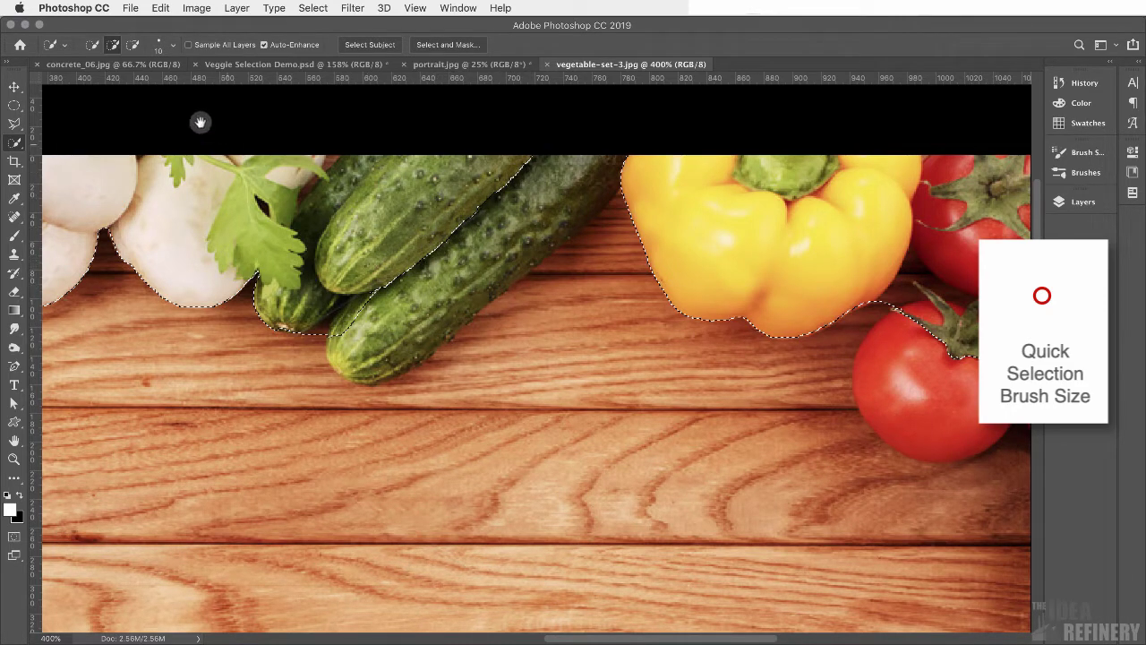
Subtract the front cucumber from the quick selection so the edge follows its outline.
click(114, 45)
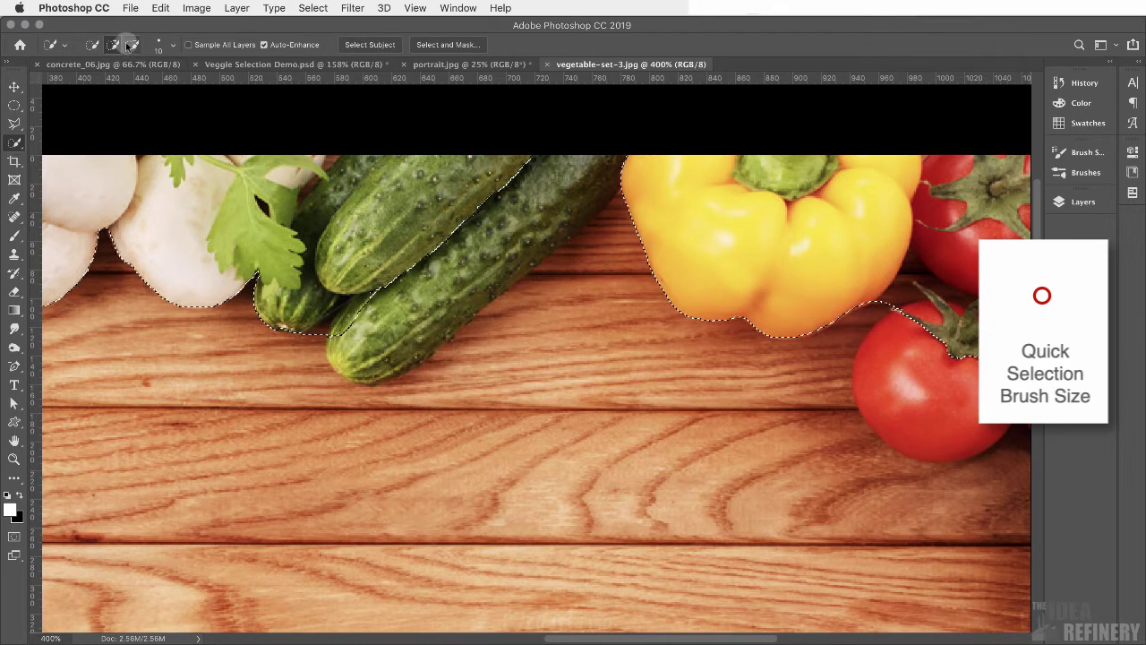
click(113, 44)
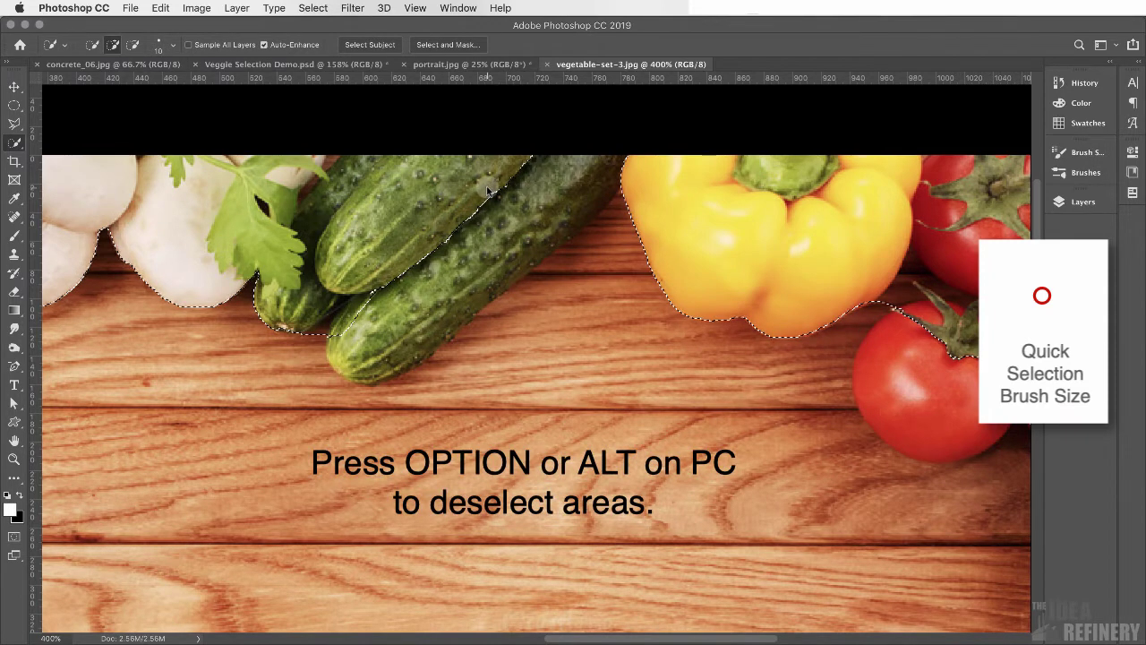
key(alt)
key(alt)
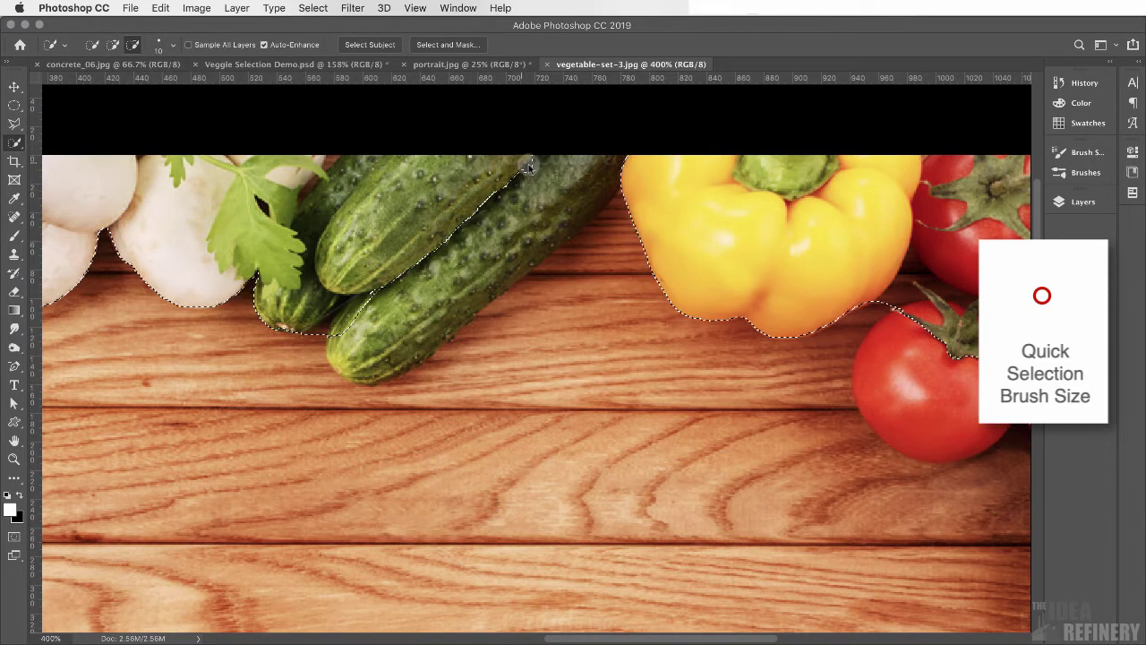
mouse_move(528, 168)
mouse_down()
mouse_move(597, 180)
mouse_move(414, 296)
mouse_move(360, 351)
mouse_move(350, 343)
mouse_move(352, 364)
mouse_move(341, 351)
mouse_move(377, 366)
mouse_move(444, 312)
mouse_move(489, 259)
mouse_move(483, 229)
mouse_move(422, 261)
mouse_move(509, 186)
mouse_move(594, 240)
mouse_up()
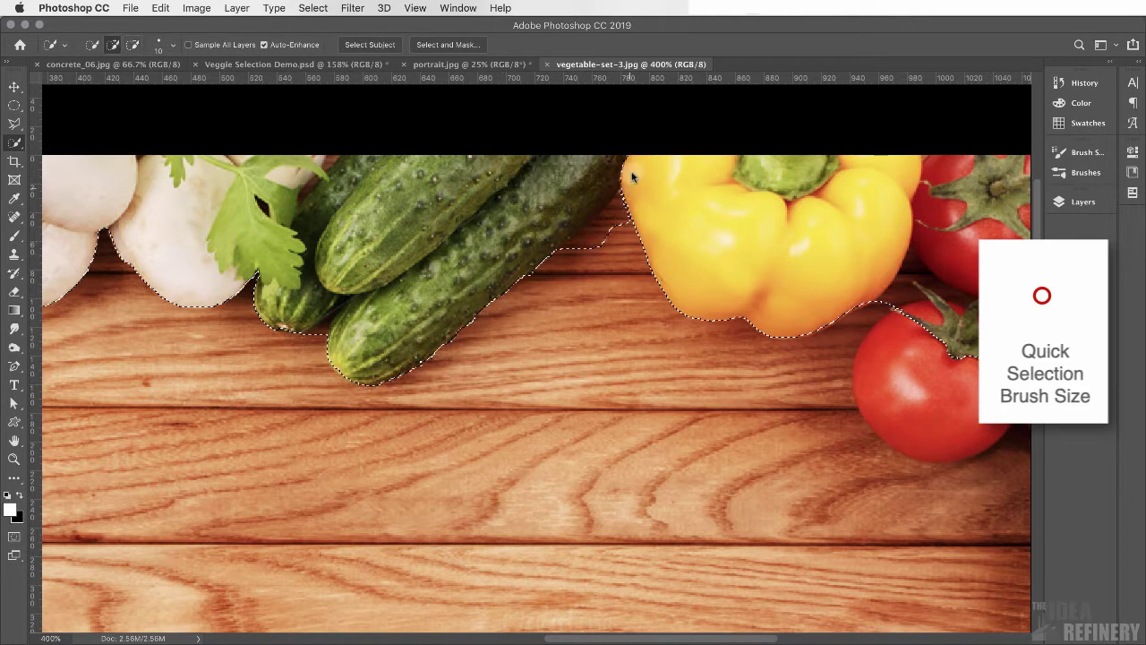
Shrink the brush to 2 px and add the remaining sliver of wood between the cucumber and the yellow pepper.
key(bracketleft)
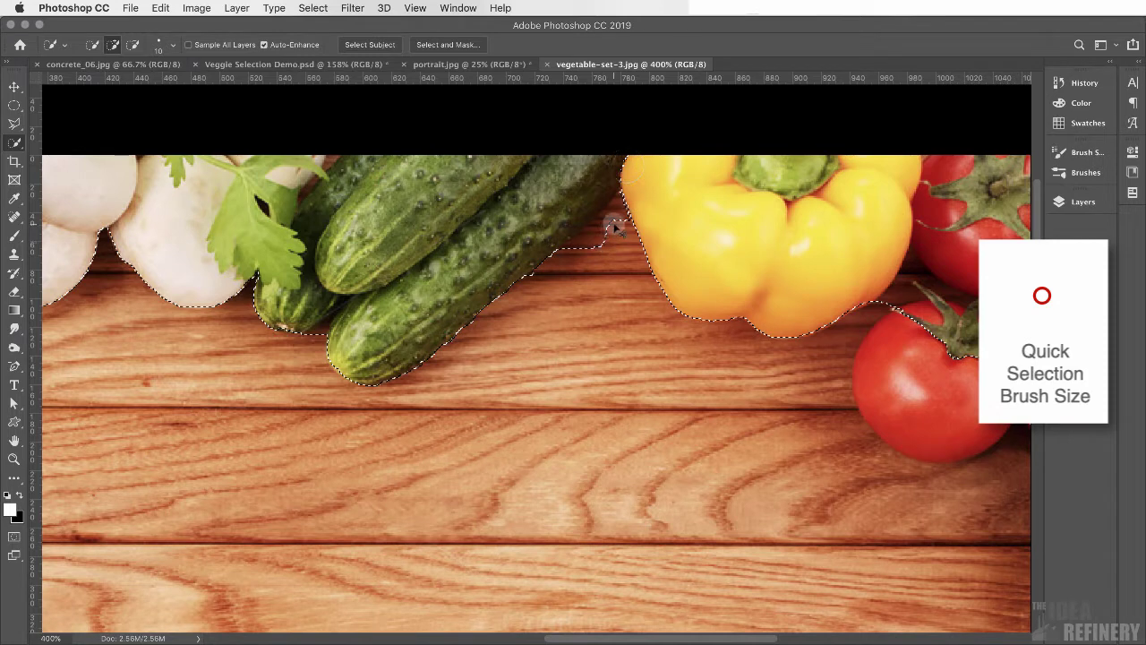
key(bracketleft)
key(bracketleft)
mouse_move(614, 220)
mouse_down()
mouse_move(585, 245)
mouse_move(605, 222)
mouse_up()
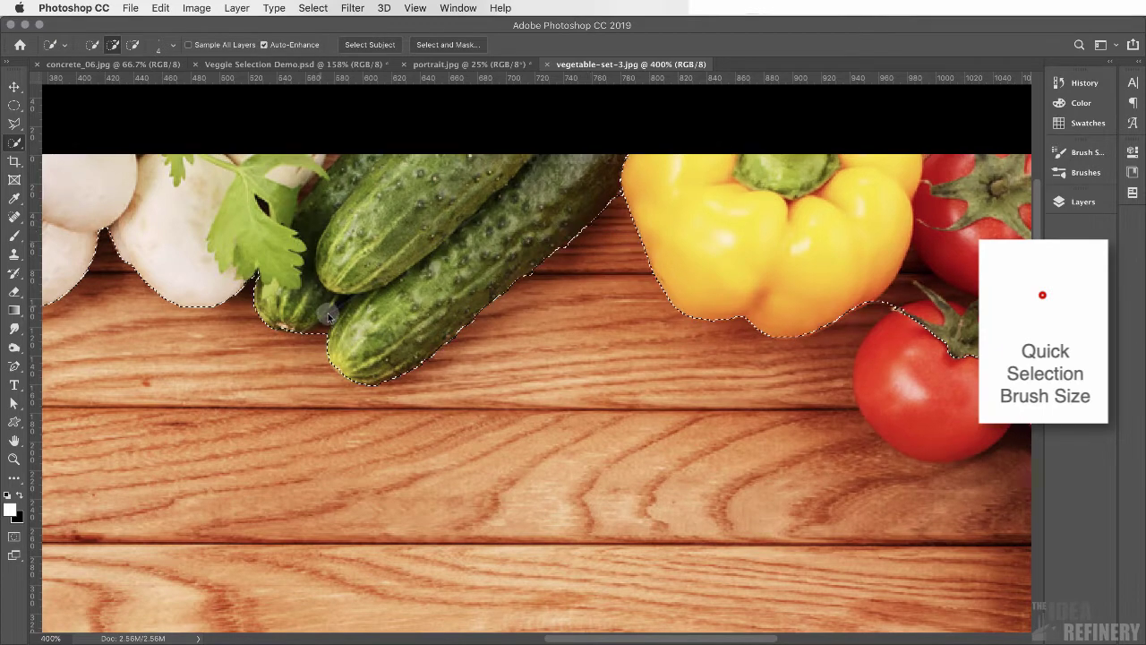
Subtract the tomato nearest the yellow pepper and its green stem from the selection, and add the wood showing around the vine.
mouse_move(924, 301)
mouse_down()
mouse_move(553, 328)
mouse_move(573, 296)
mouse_up()
key(alt)
alt+click(602, 255)
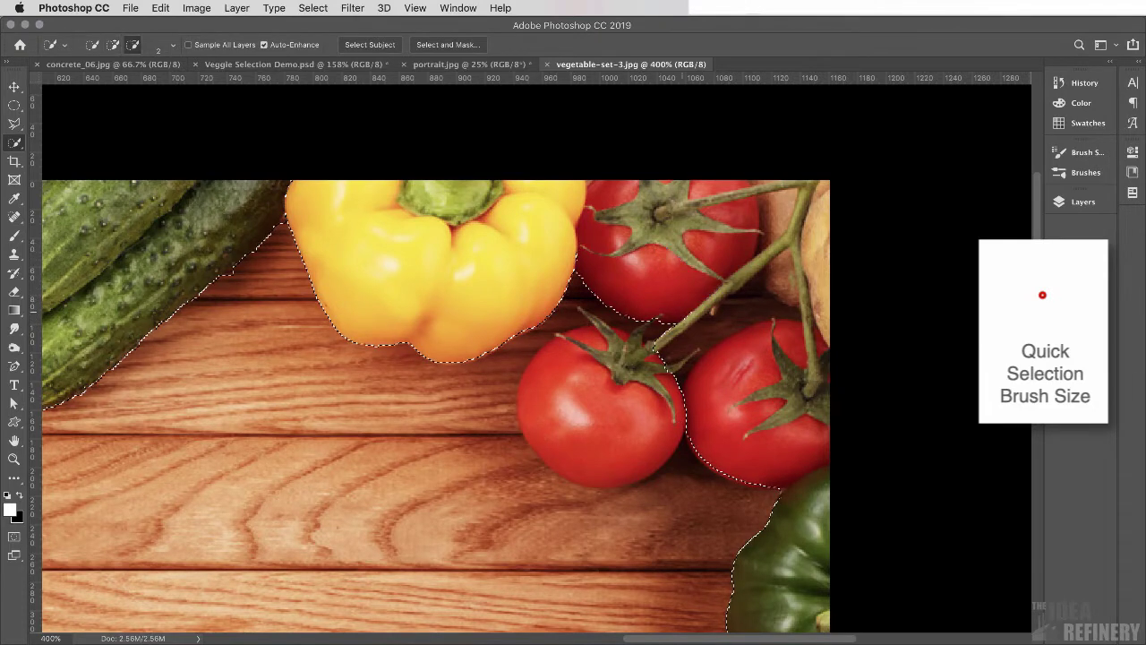
alt+click(187, 301)
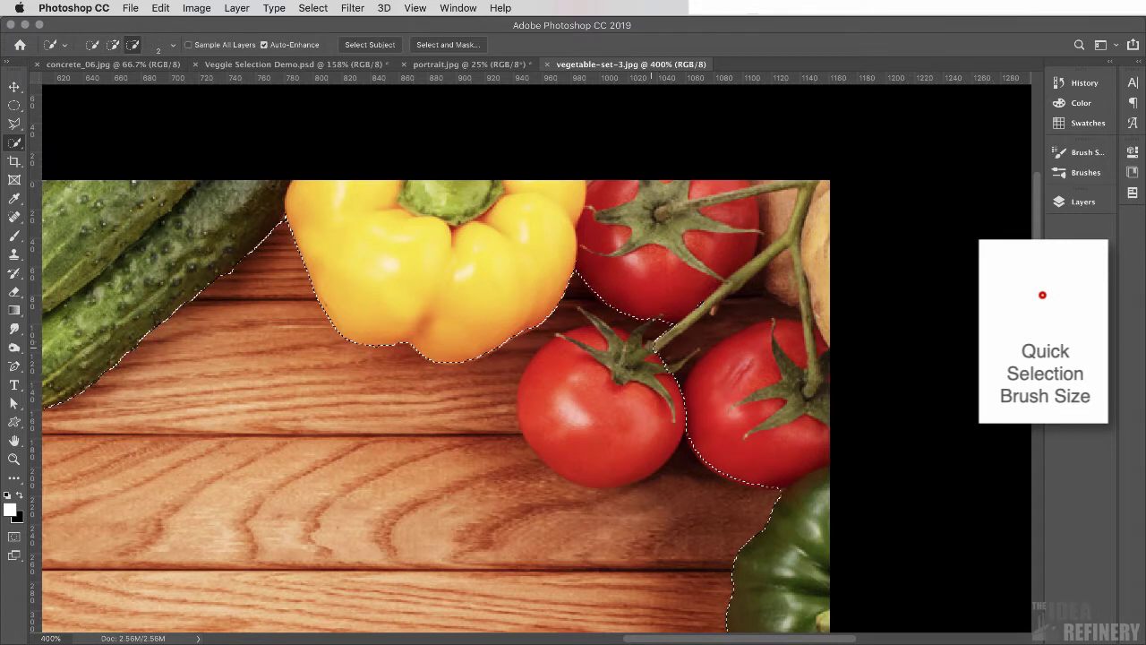
alt+click(595, 399)
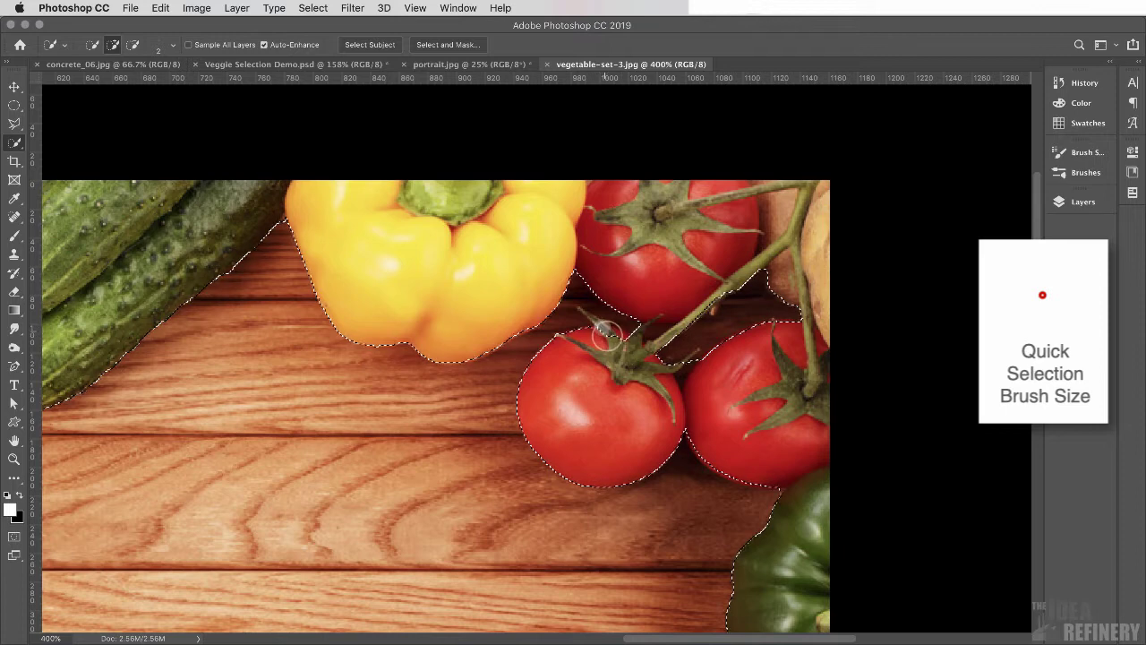
alt+click(630, 338)
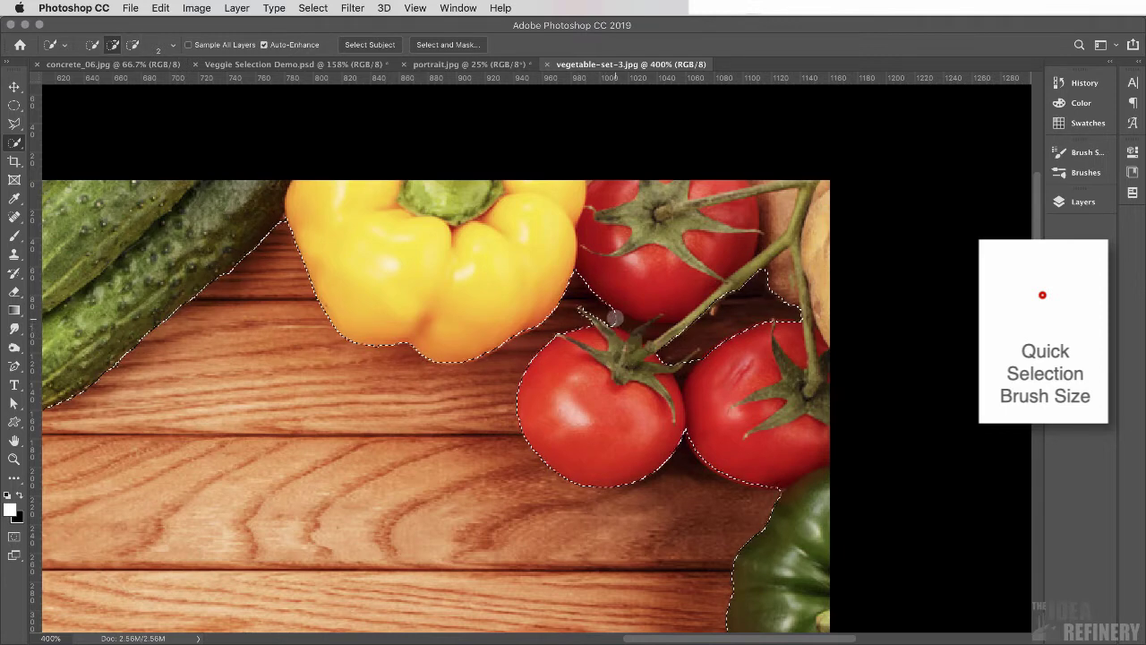
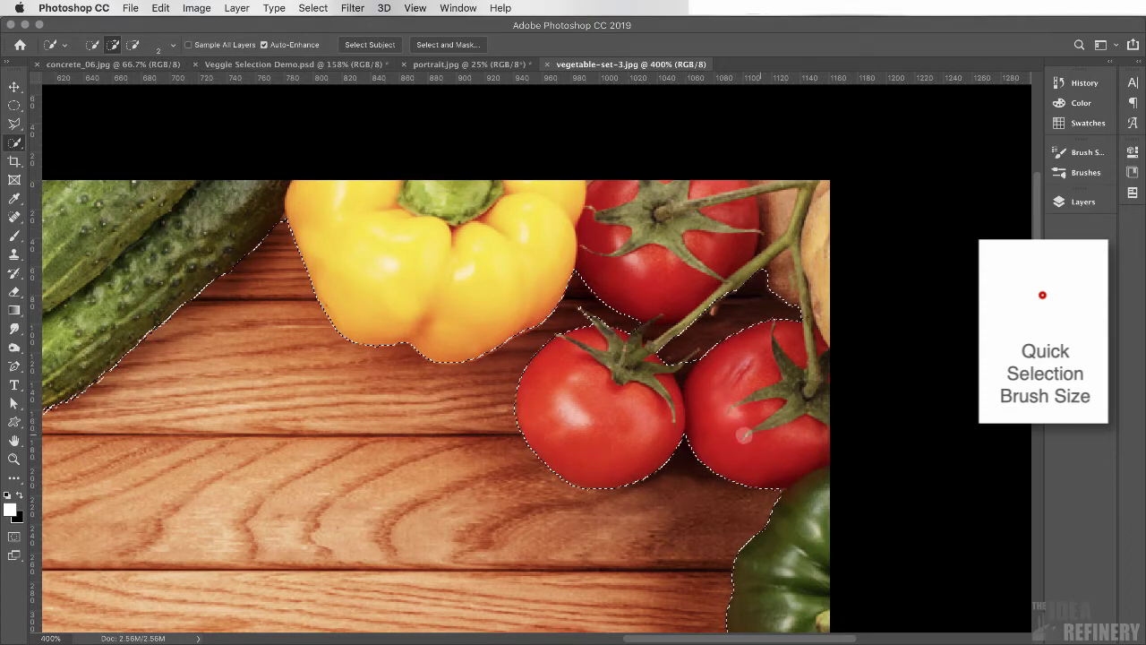
Add the missed strip of wood between the eggplant tip, its green stem and the broccoli to the selection.
scroll(741, 467, down, 5)
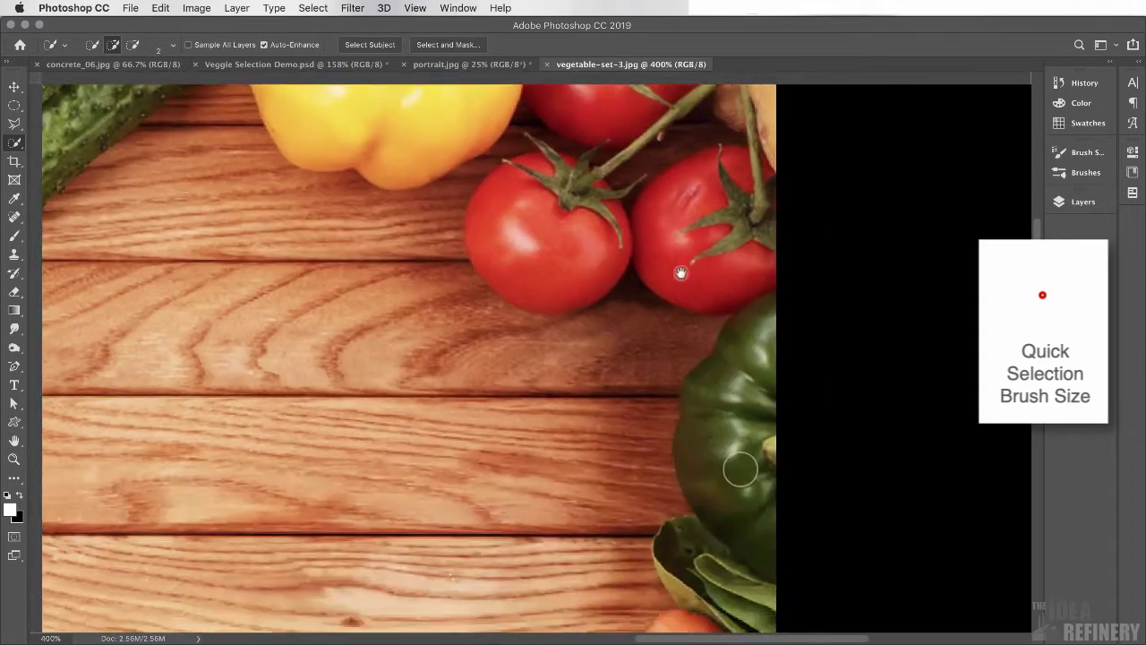
scroll(687, 390, down, 3)
key(super+r)
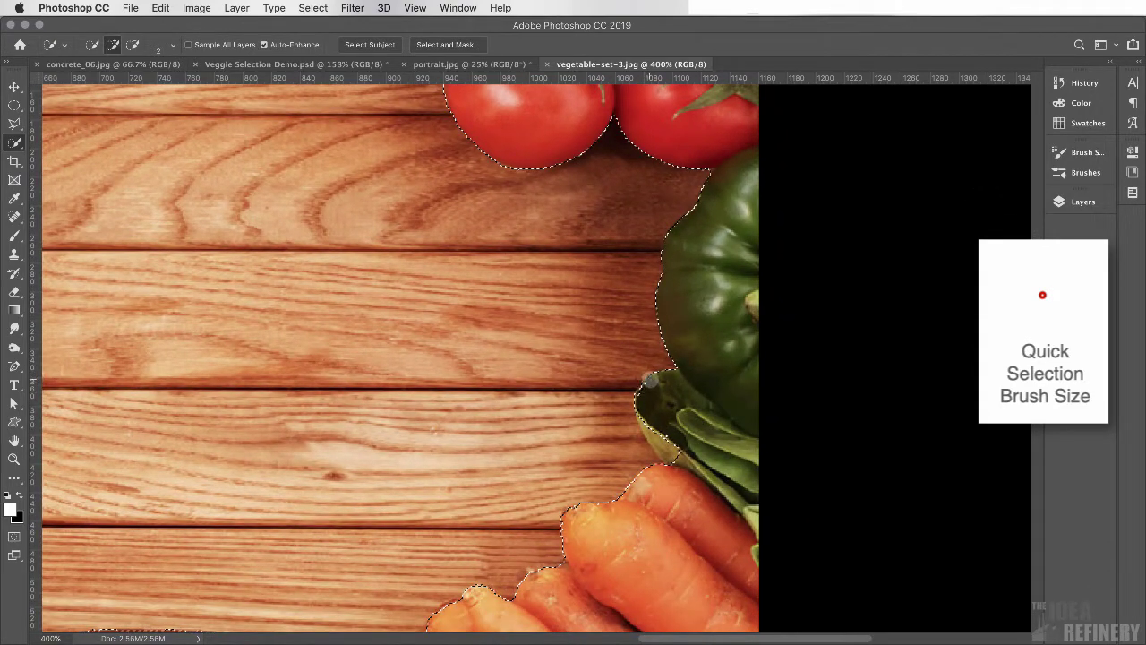
key(alt)
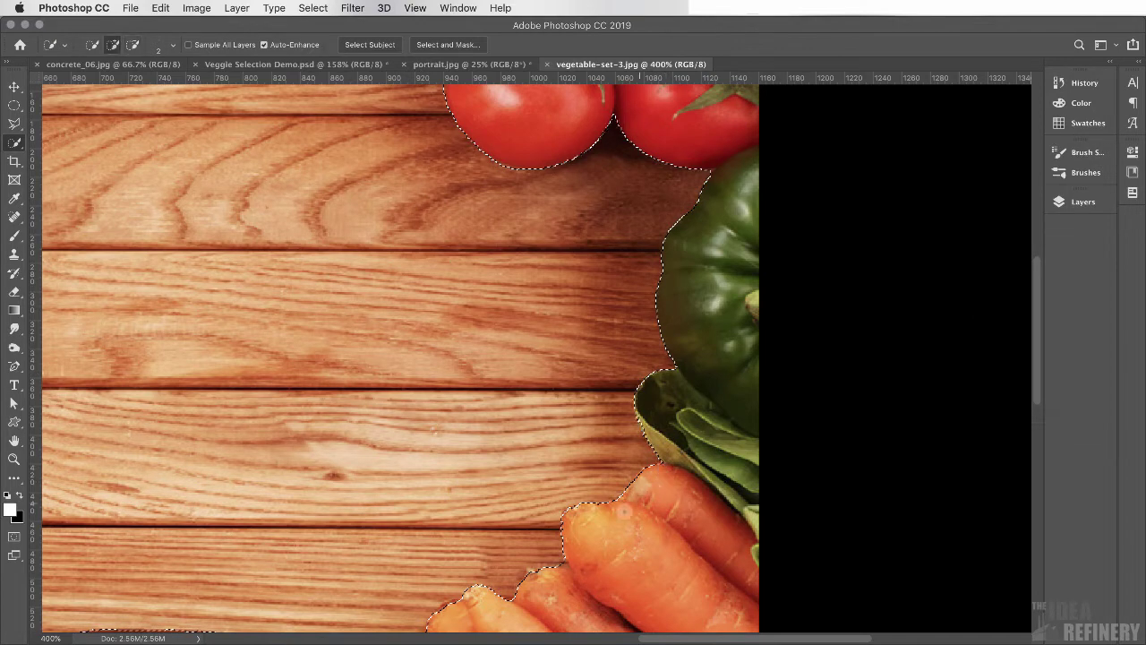
drag(587, 544, 851, 269)
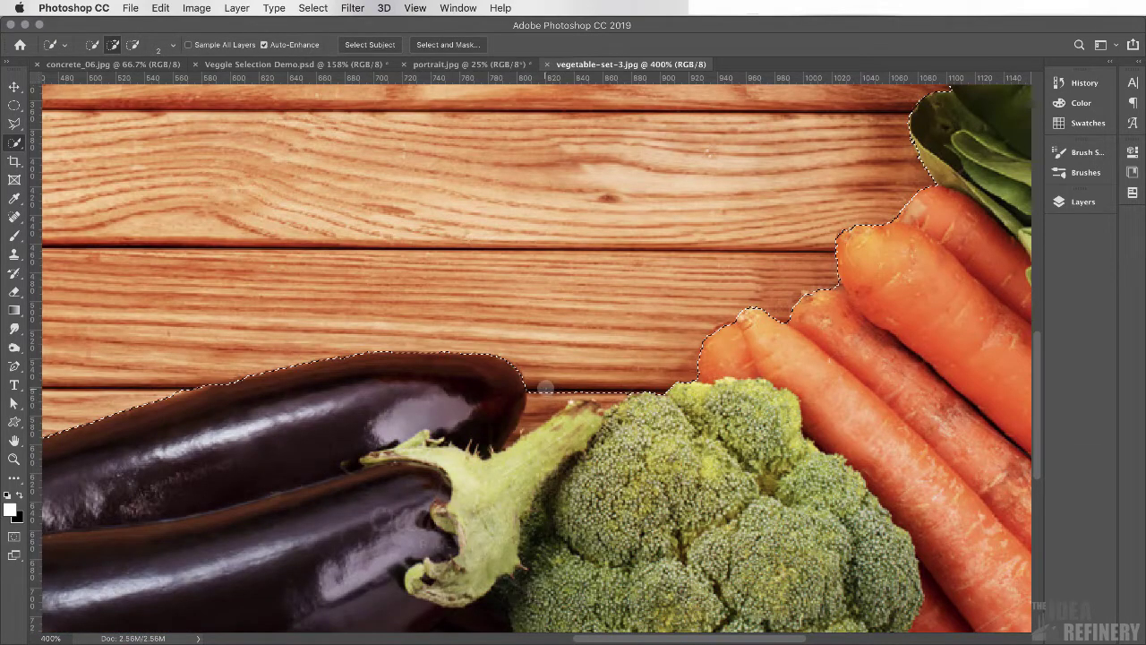
alt+click(550, 392)
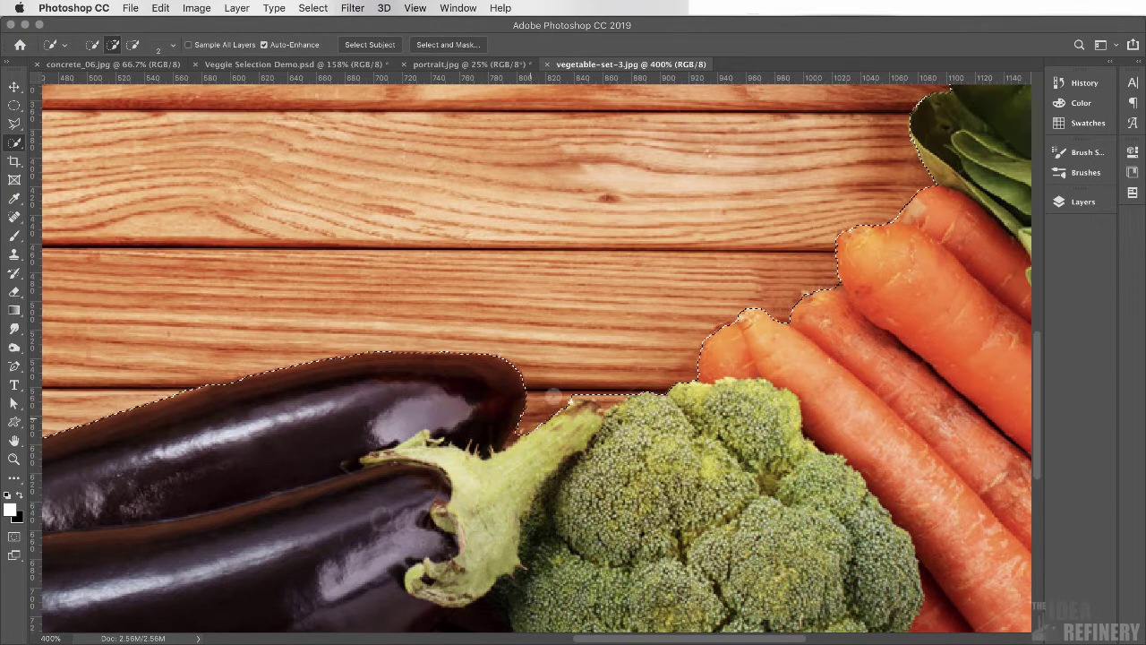
alt+click(592, 389)
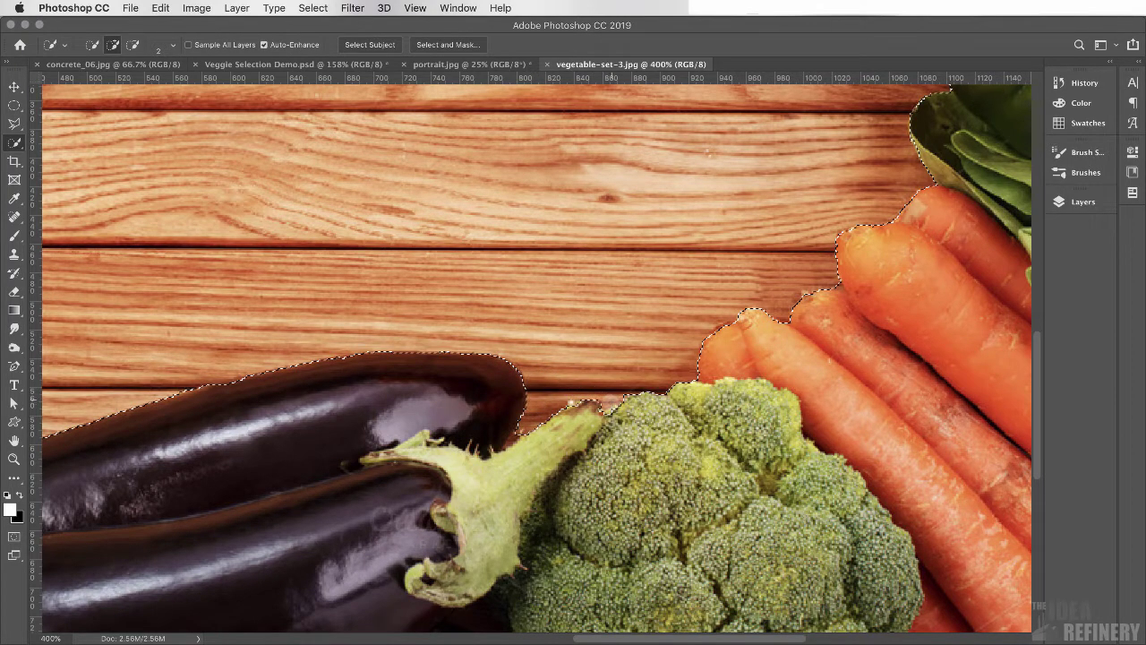
Refine the selection around the vine tomatoes beside the onion, including the small wood gaps and following the tomato edges.
drag(381, 306, 860, 300)
drag(302, 350, 553, 356)
drag(419, 470, 428, 421)
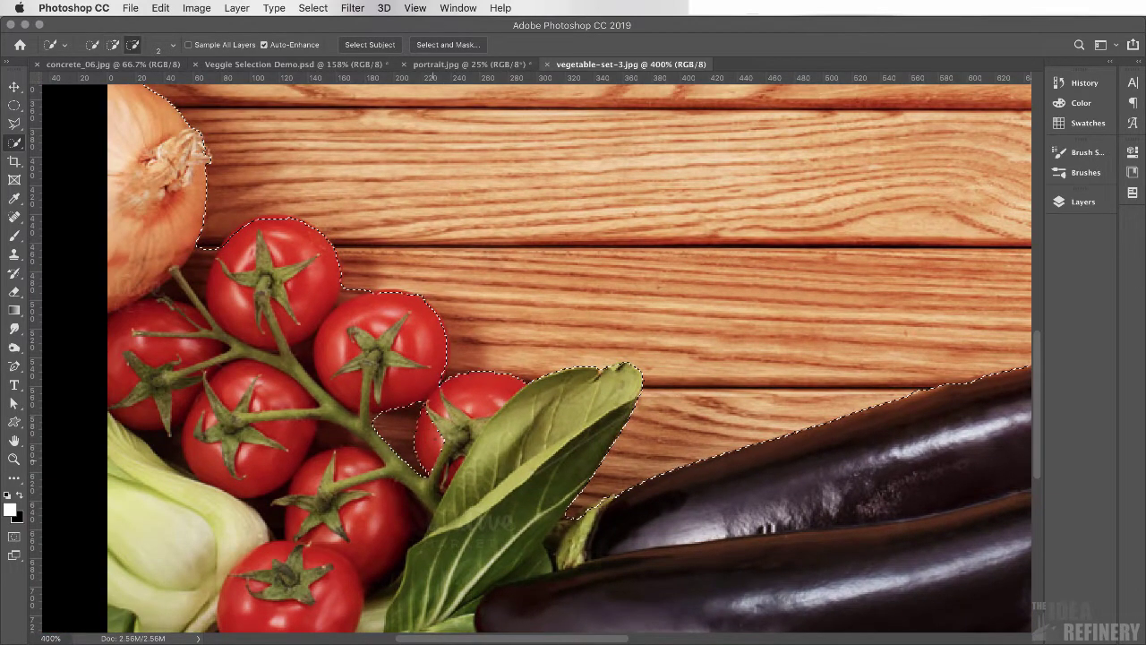
drag(375, 368, 362, 405)
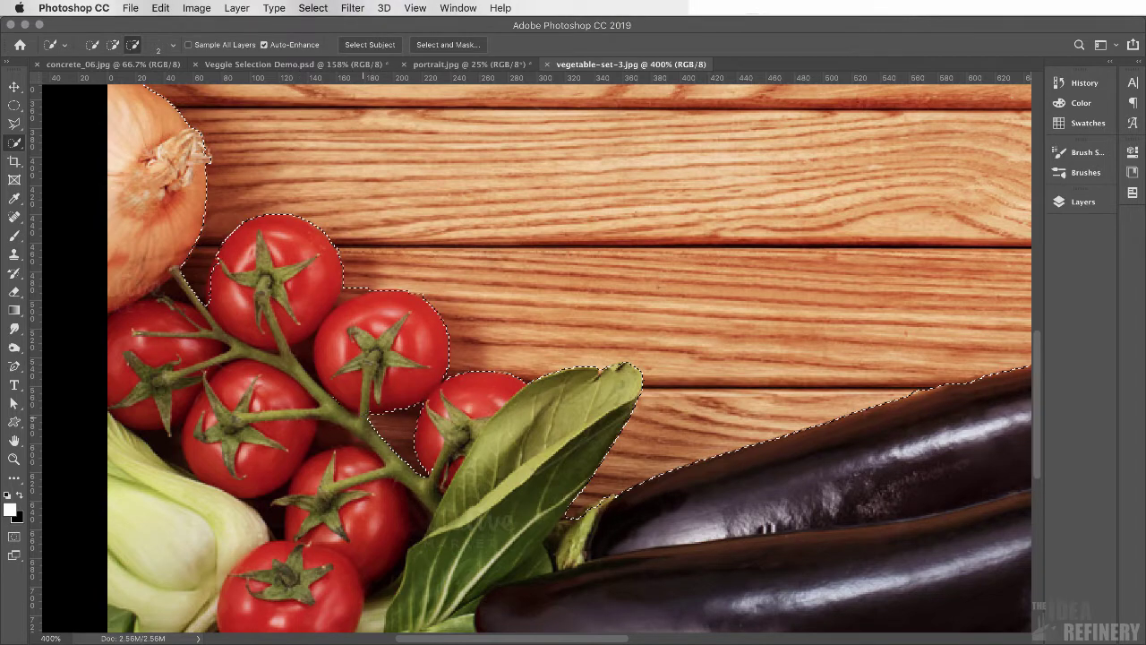
key(alt)
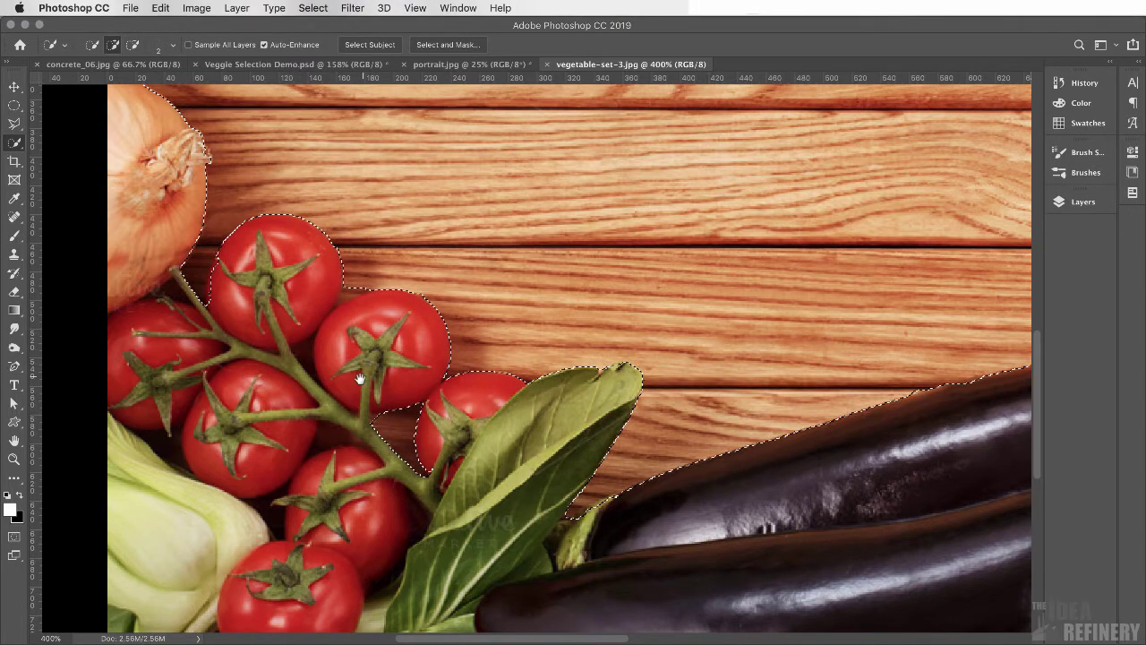
Inspect the selection edge around the onions, zucchini, mushrooms, cucumbers, peppers and tomatoes, and then across the whole image.
scroll(359, 379, left, 5)
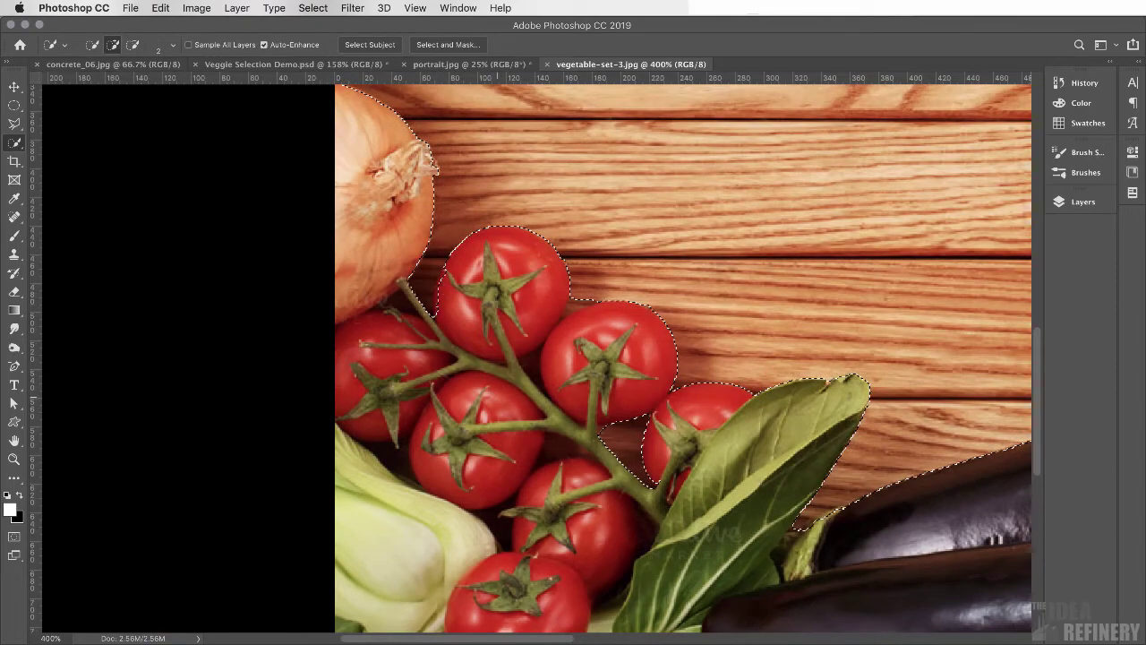
scroll(587, 386, up, 5)
key(alt)
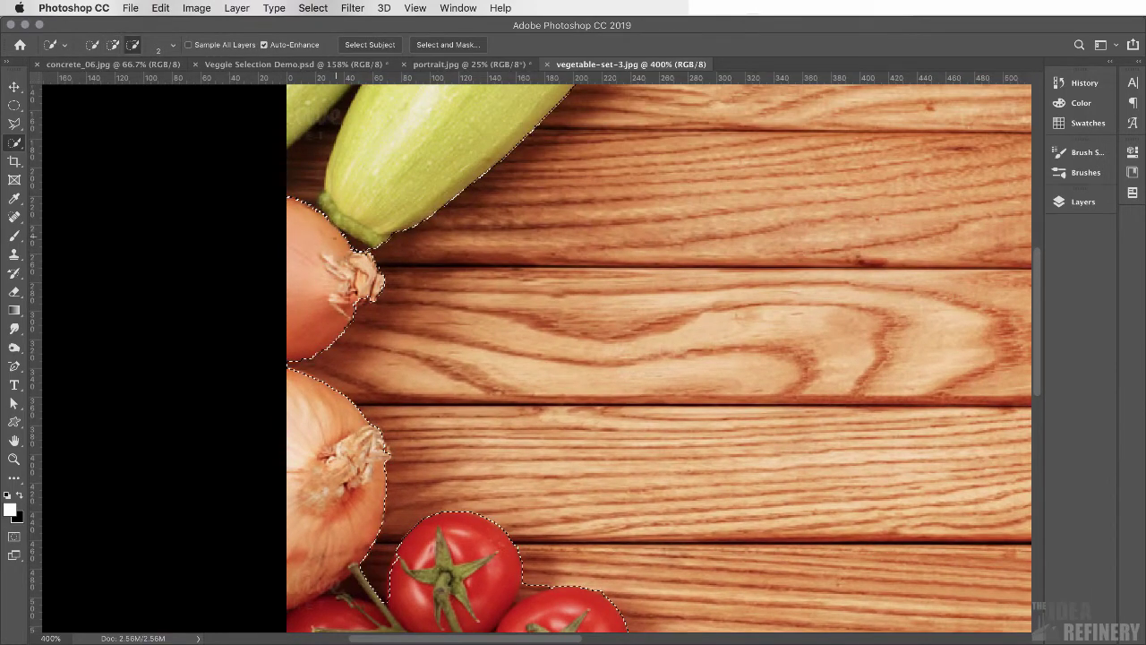
key(alt)
scroll(371, 186, up, 4)
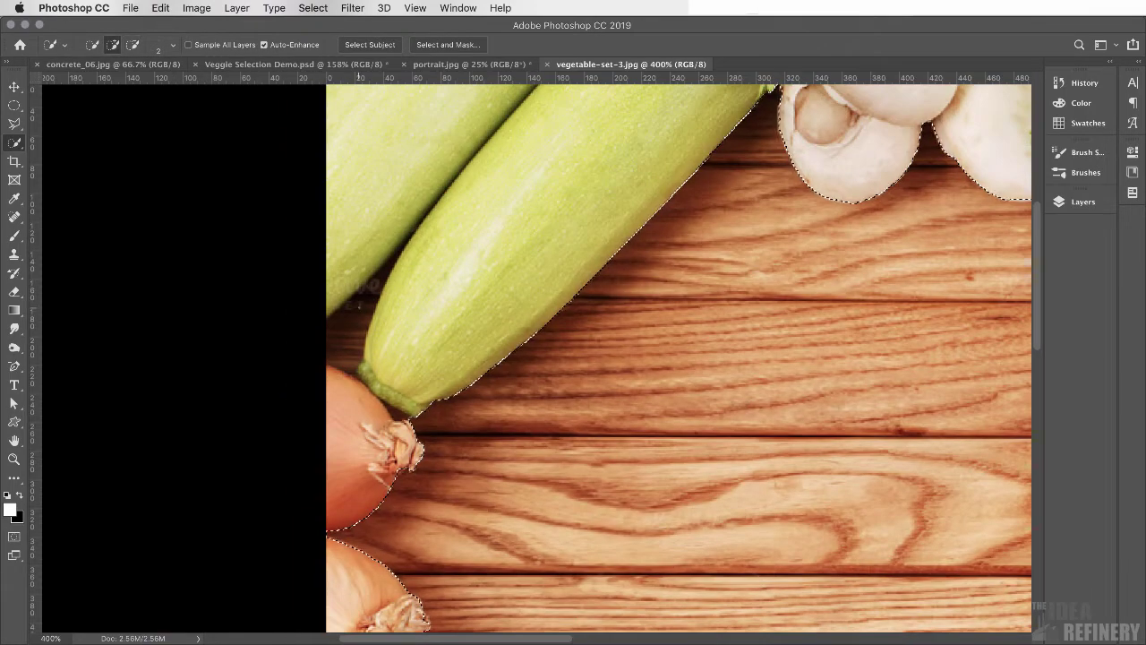
scroll(686, 320, right, 15)
scroll(686, 320, up, 4)
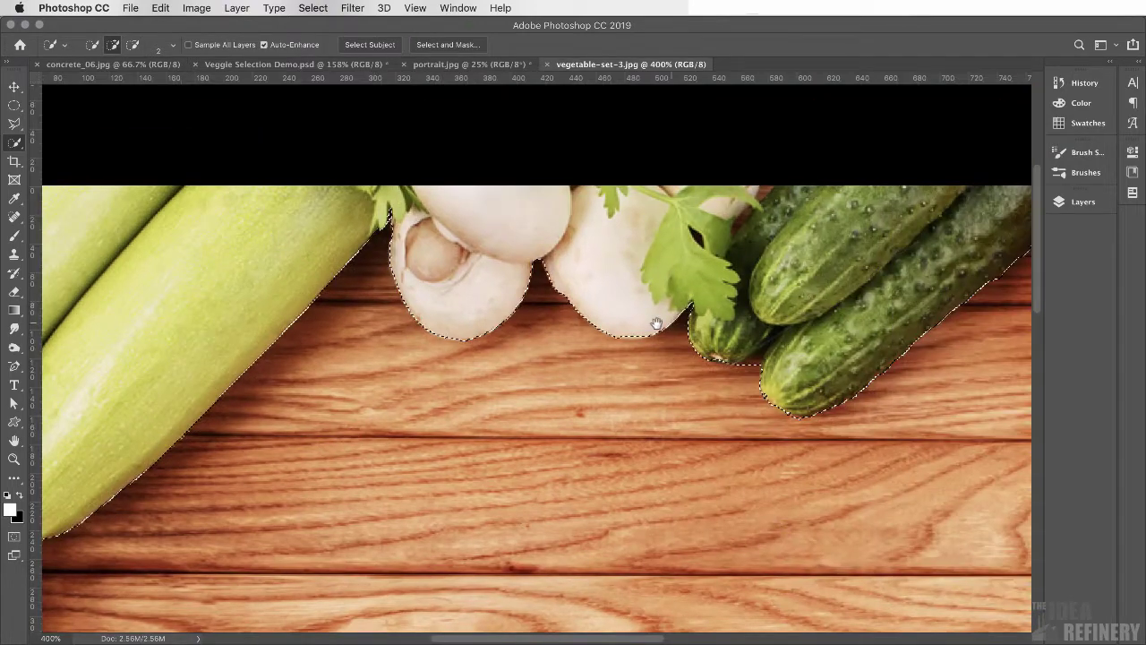
scroll(577, 312, right, 11)
scroll(578, 312, down, 3)
key(super+r)
key(alt)
scroll(609, 291, down, 2)
scroll(609, 291, left, 1)
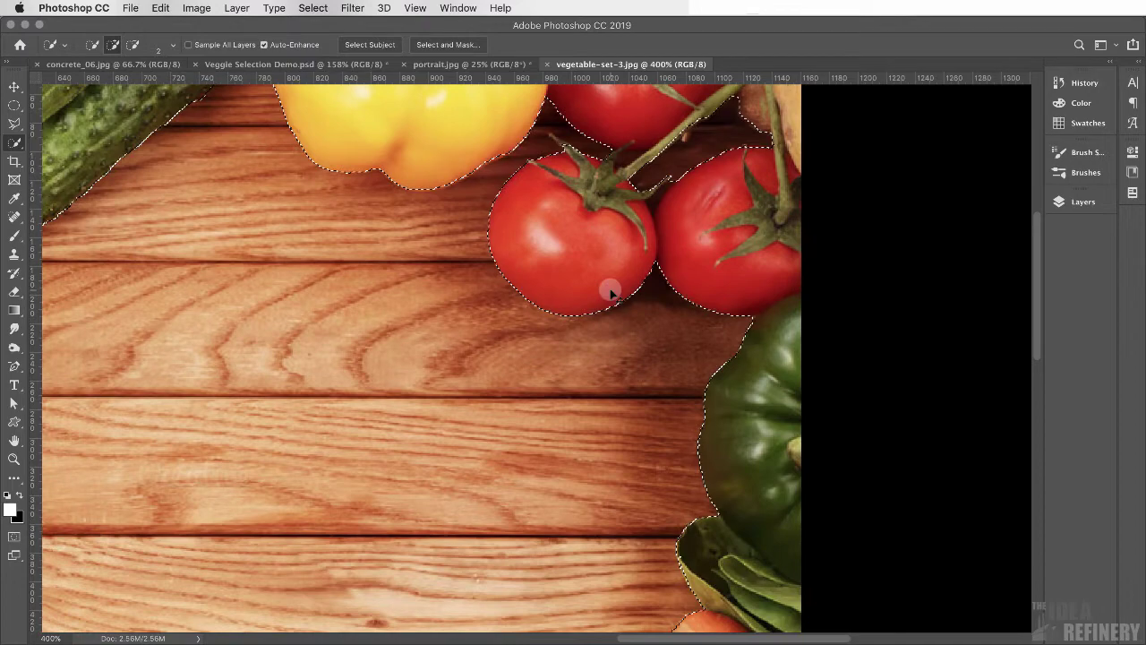
key(super+minus)
key(super+minus)
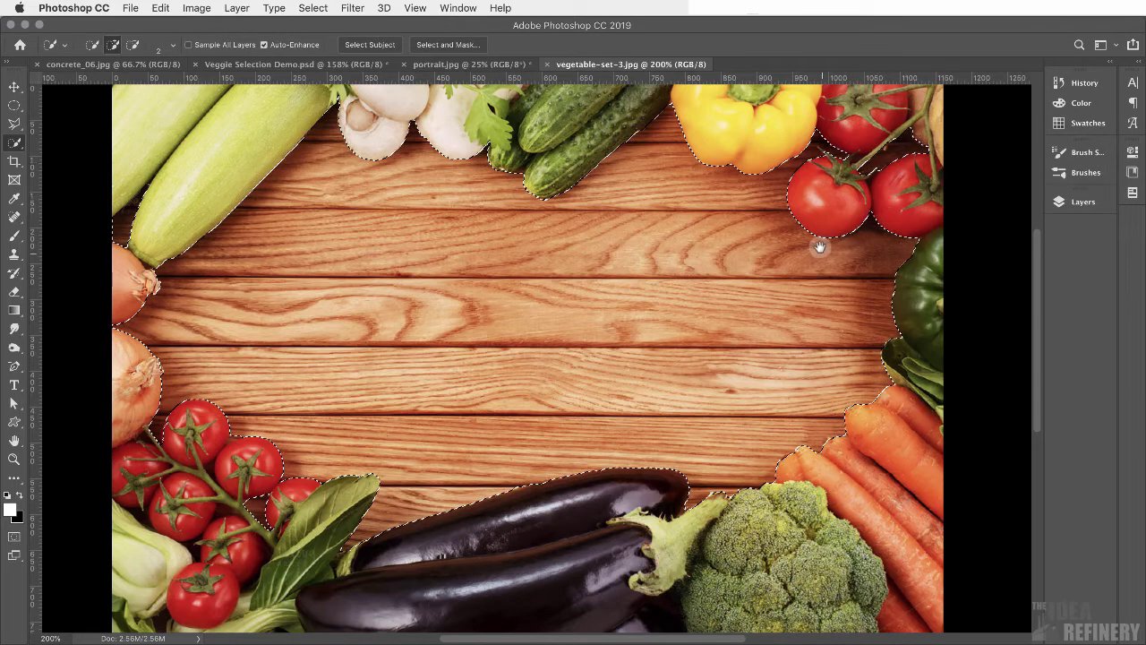
Unlock the Background layer to convert it into a regular layer.
click(1085, 204)
click(949, 275)
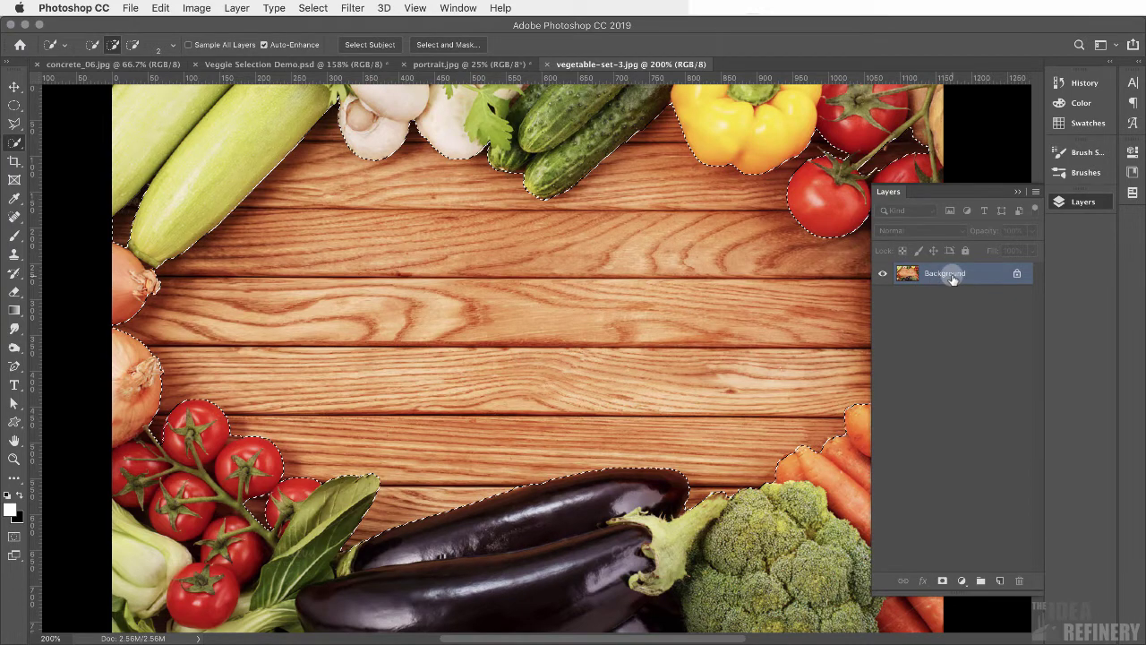
click(1017, 274)
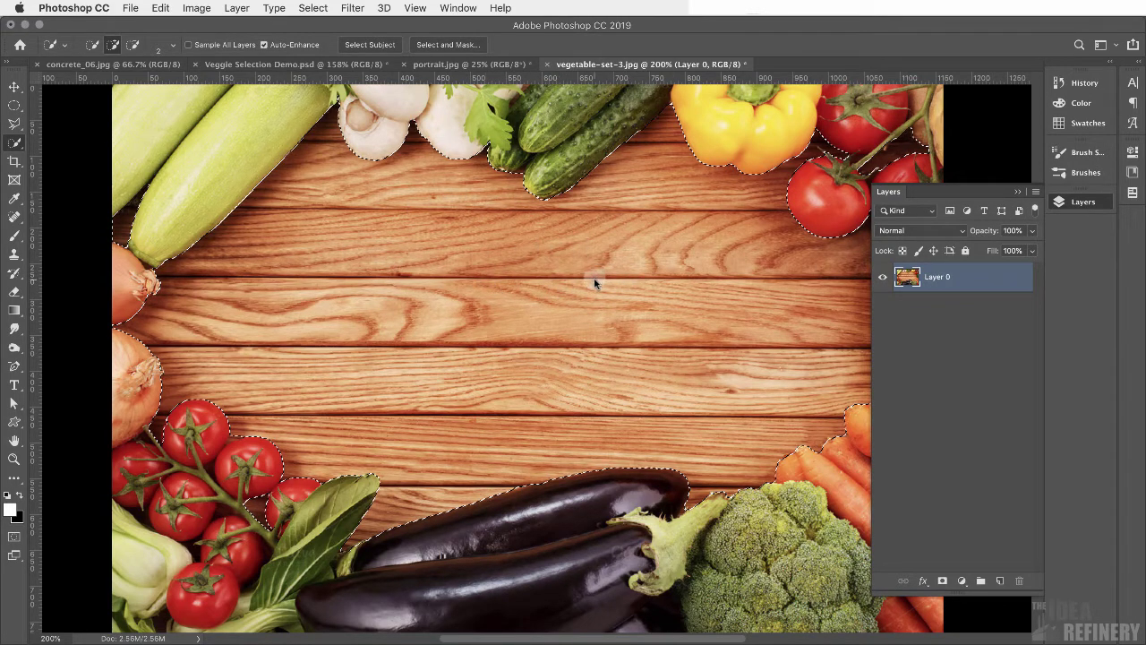
click(941, 276)
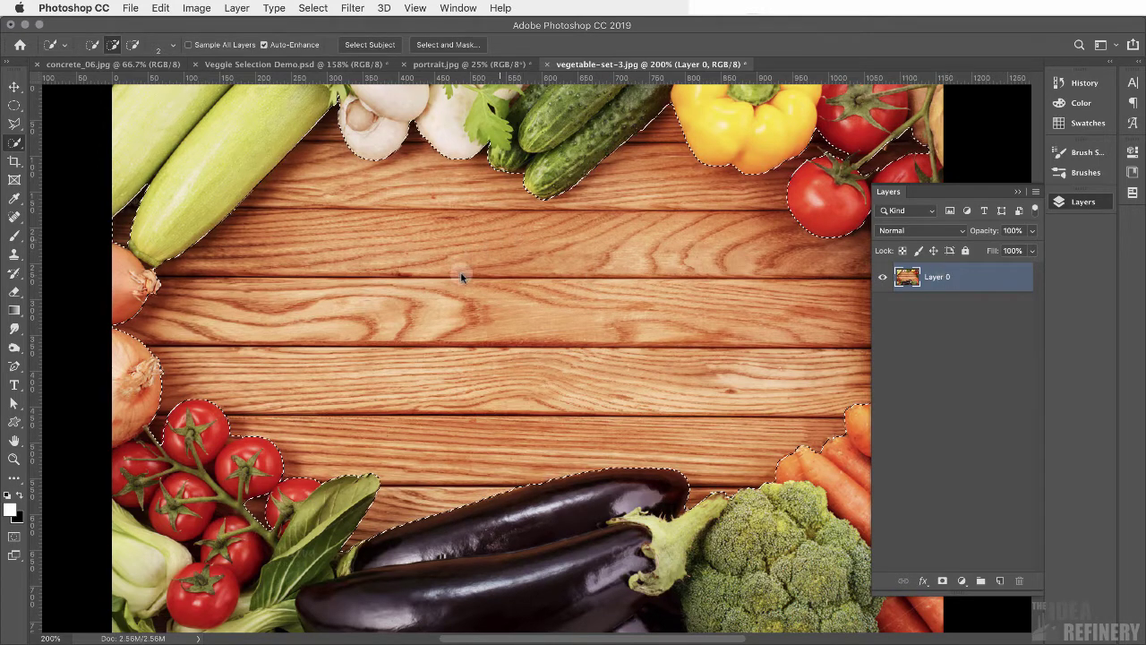
click(546, 237)
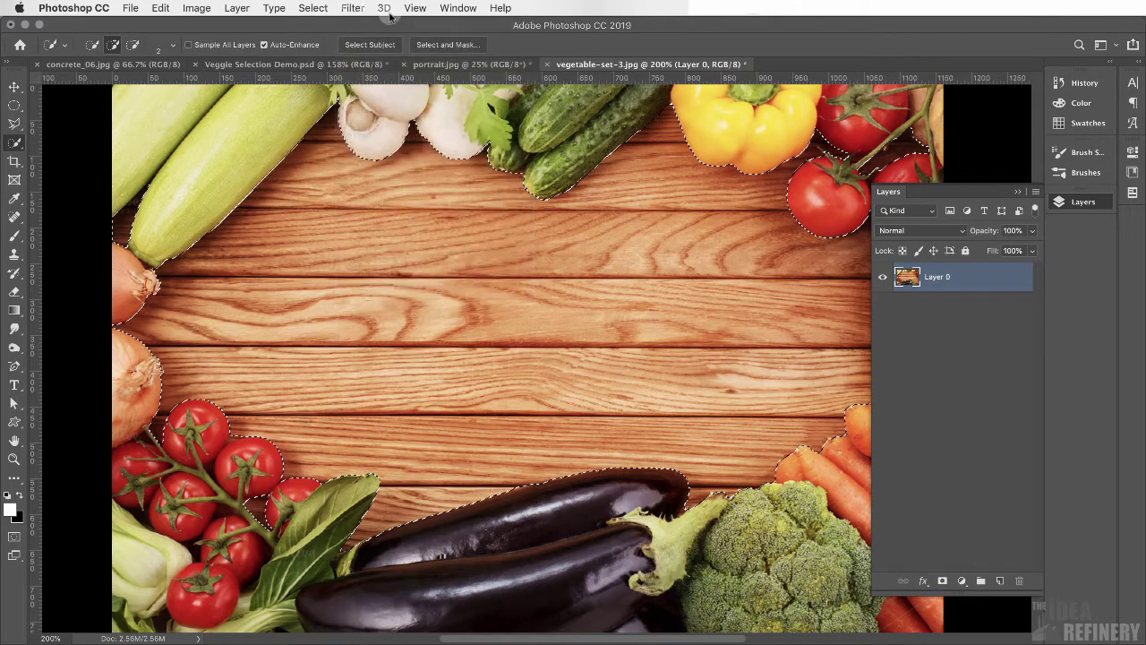
Invert the selection to cover the vegetables and save it as a new channel named "vegetables".
click(313, 8)
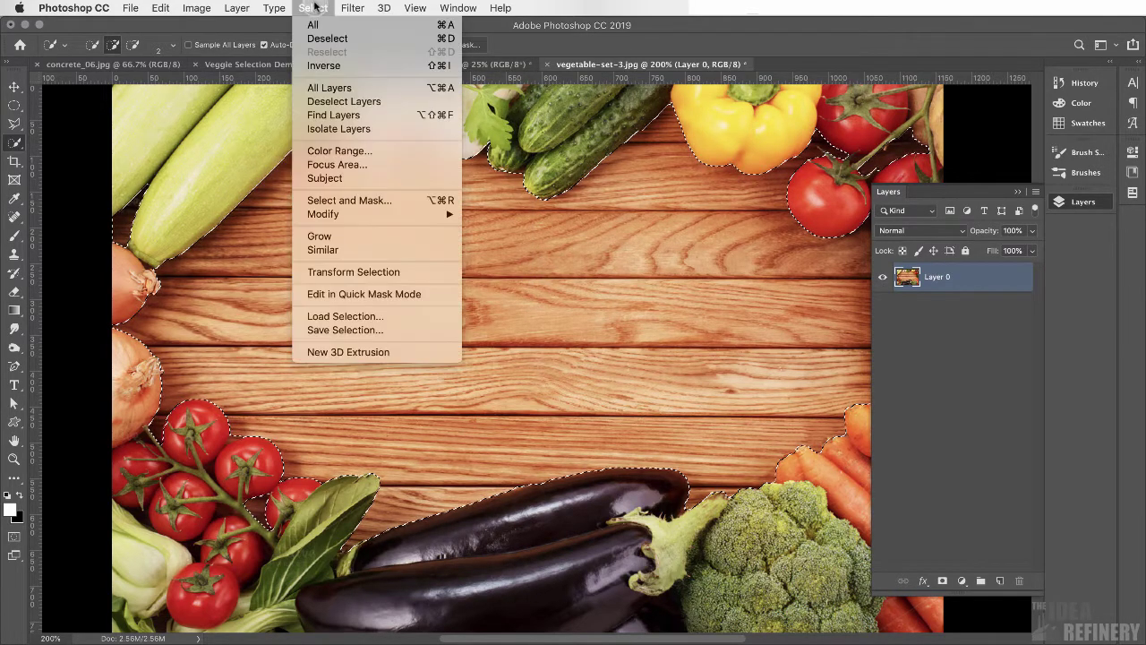
click(333, 67)
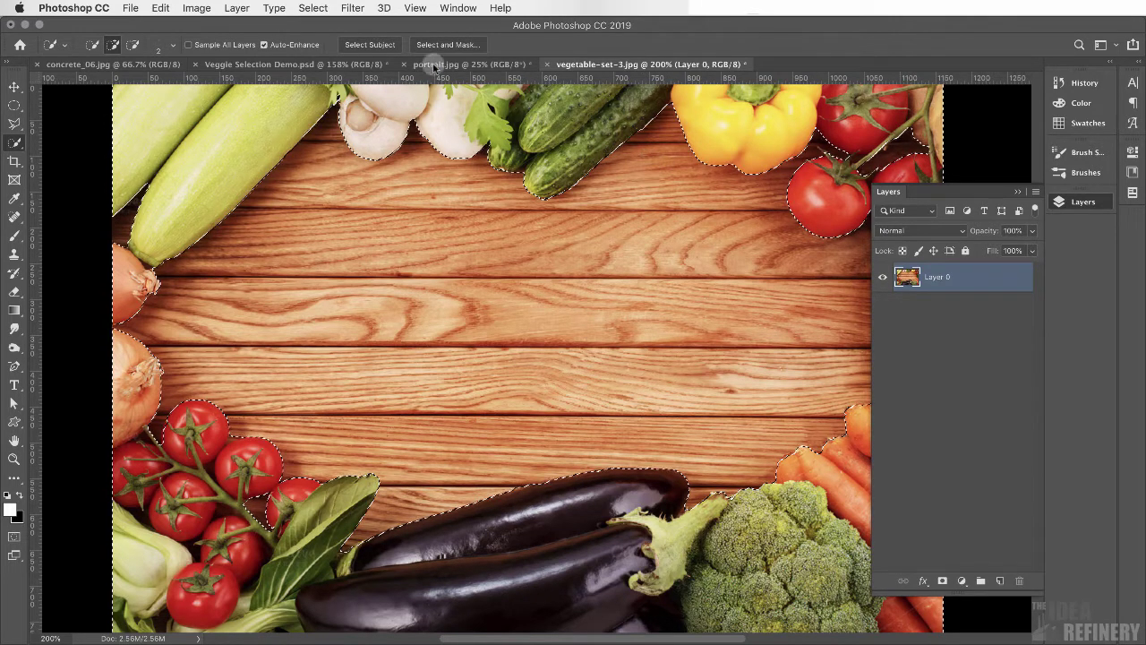
click(311, 9)
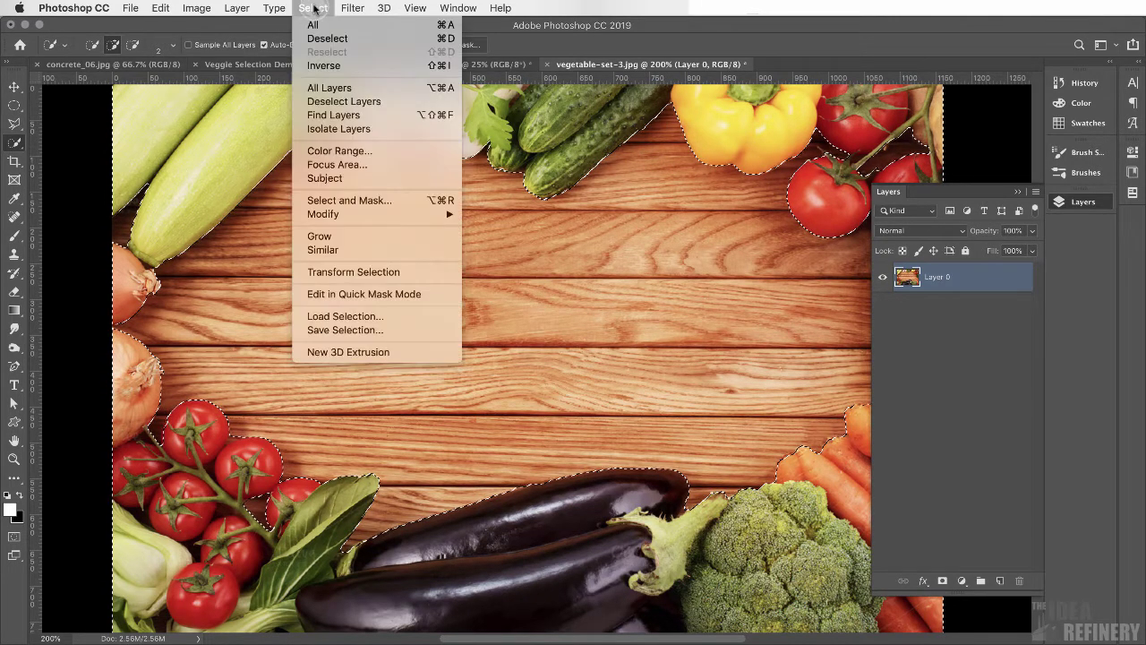
click(341, 331)
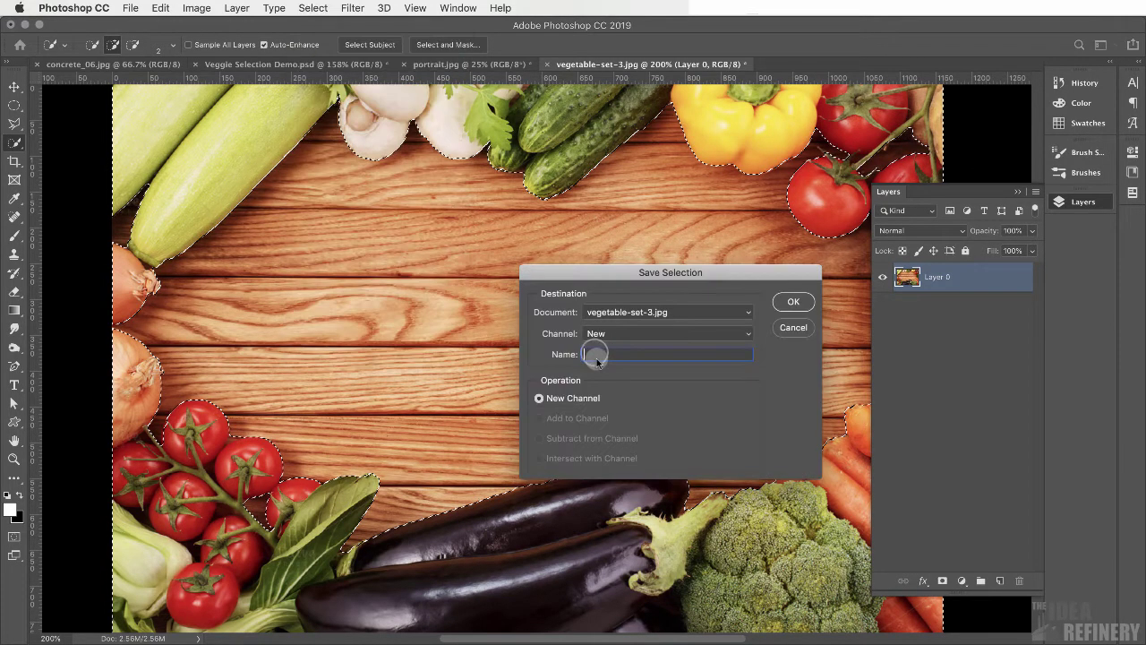
text(vegetables)
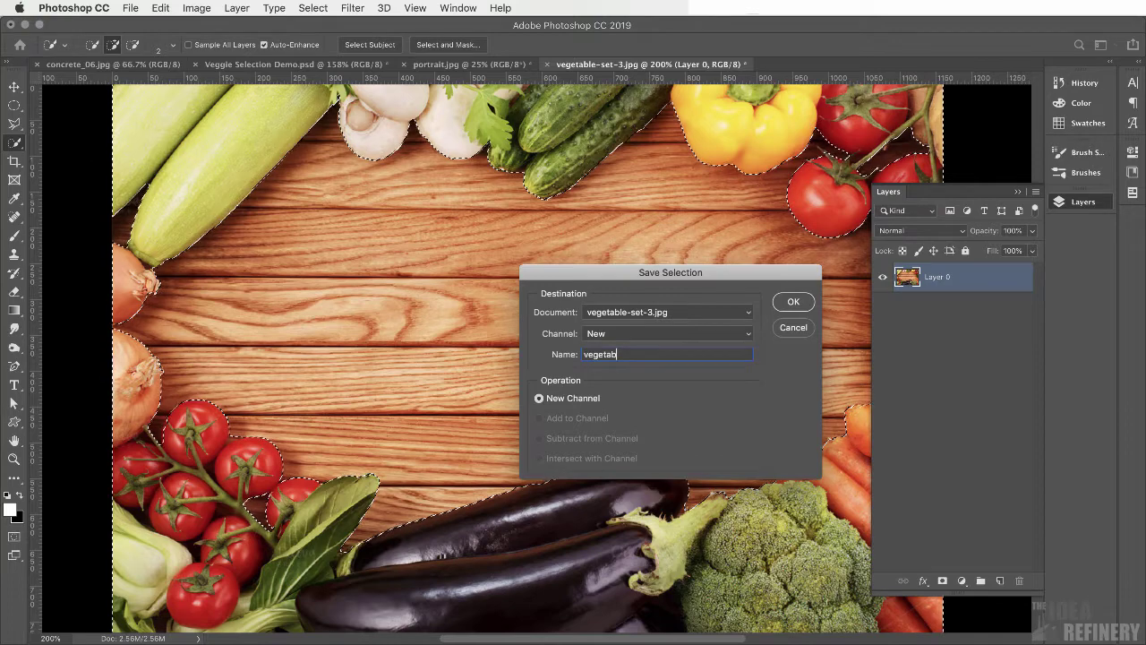
click(795, 302)
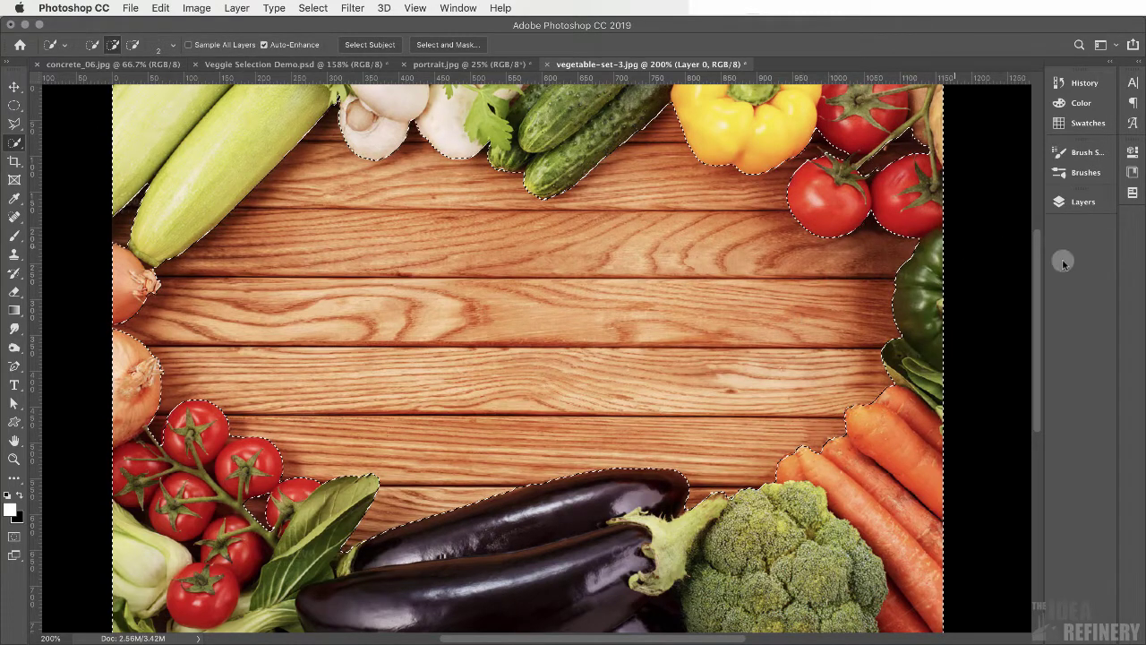
Add a layer mask to Layer 0 from the vegetable selection and view the mask on its own.
click(1087, 204)
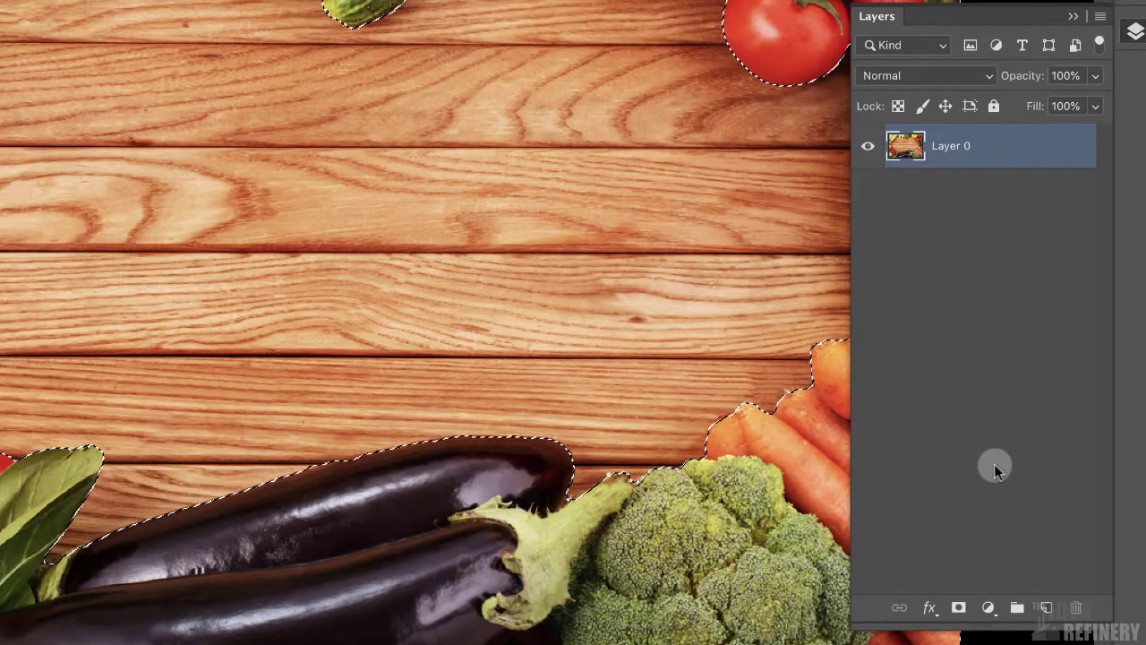
click(959, 609)
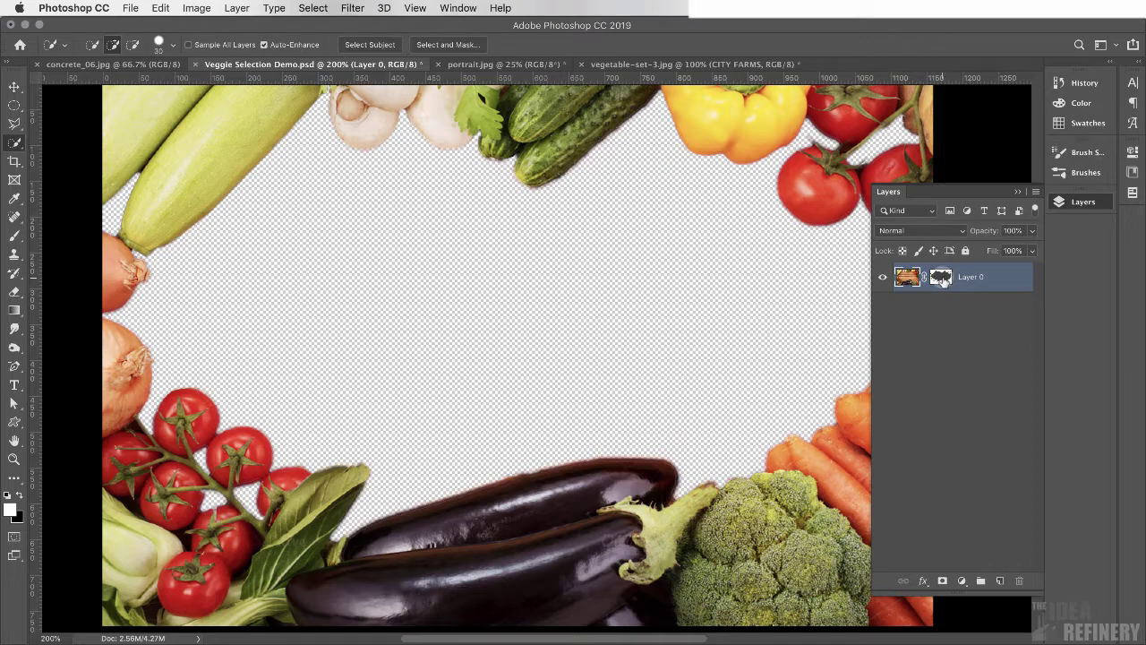
click(942, 279)
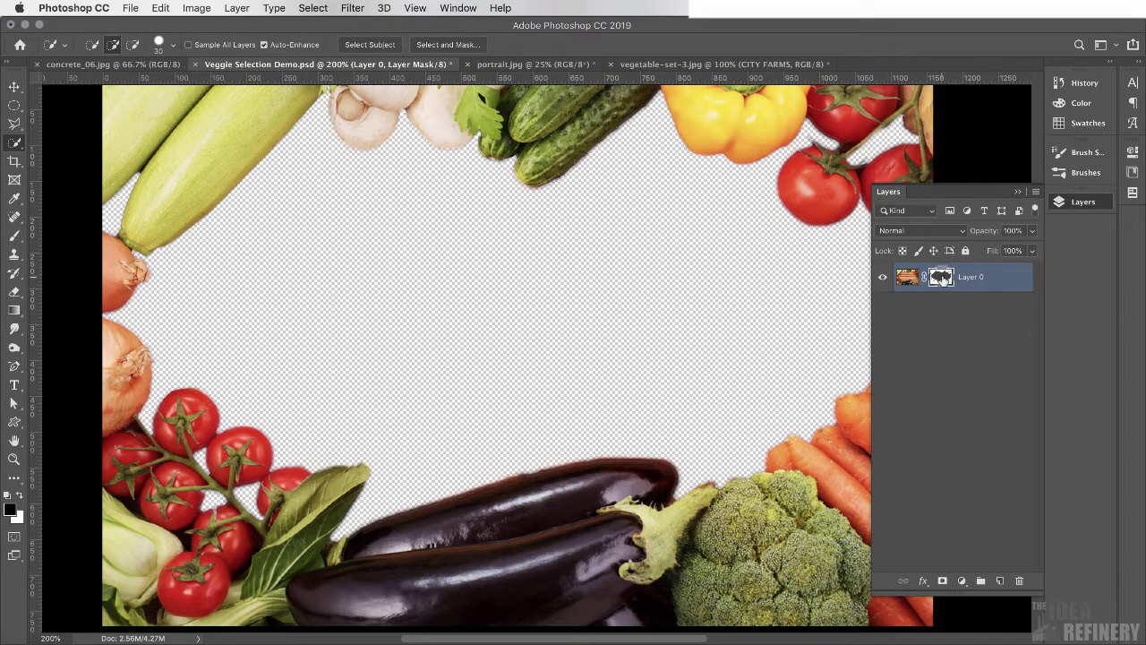
alt+click(941, 278)
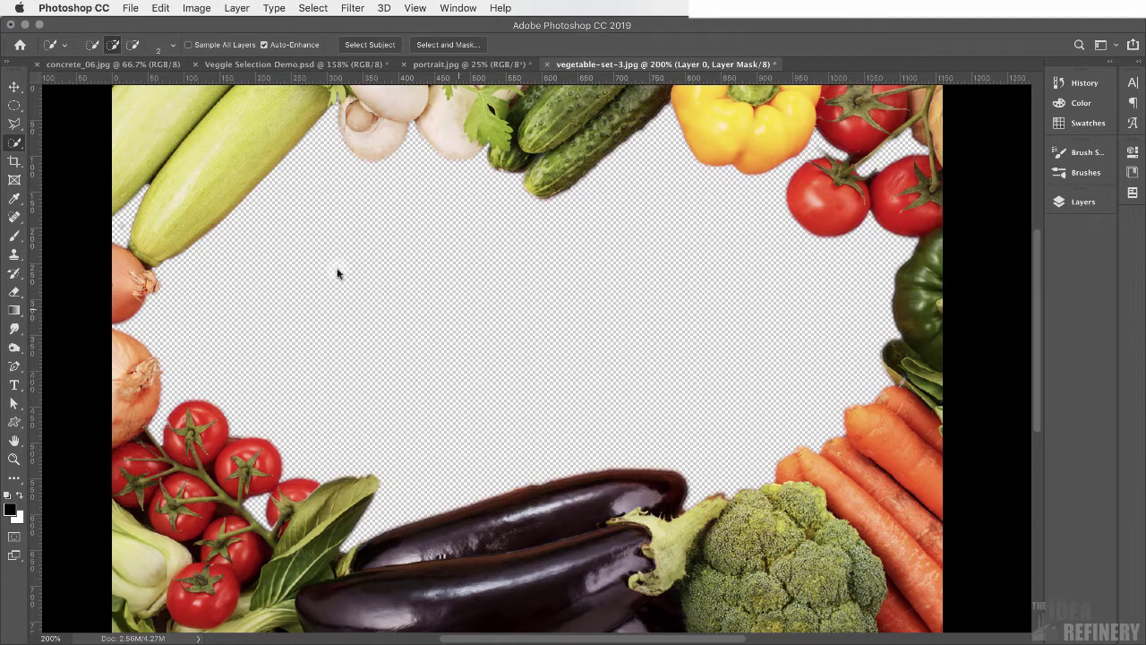
Place concrete_06.jpg from the PS Selection Tools Demo folder as an embedded image in vegetable-set-3.jpg.
click(131, 9)
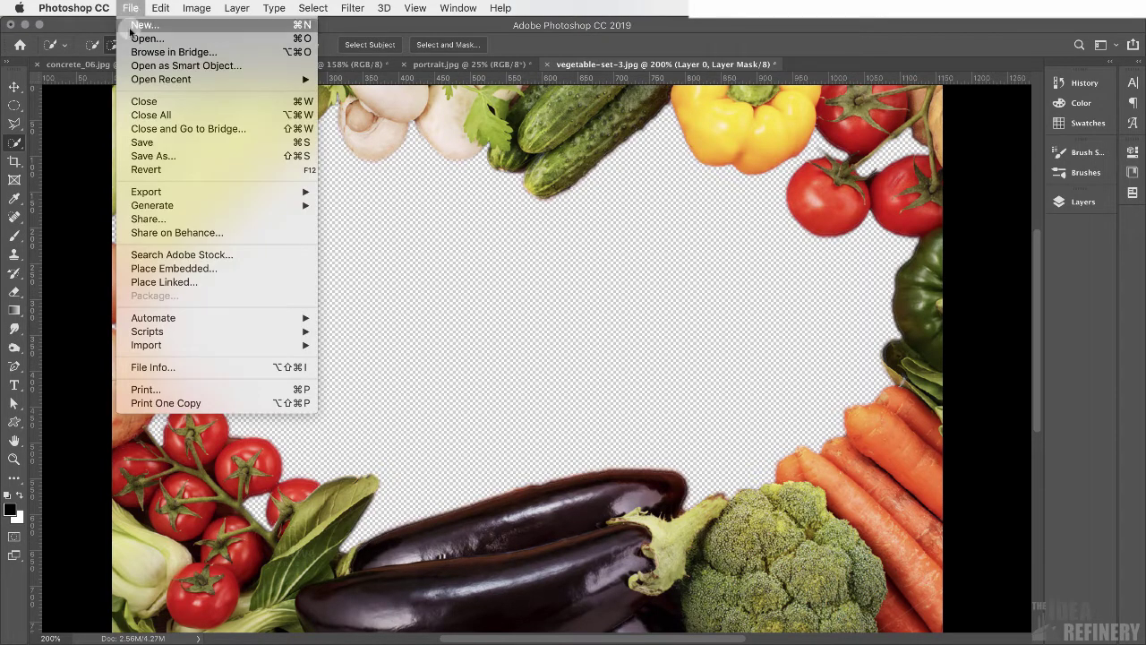
click(148, 269)
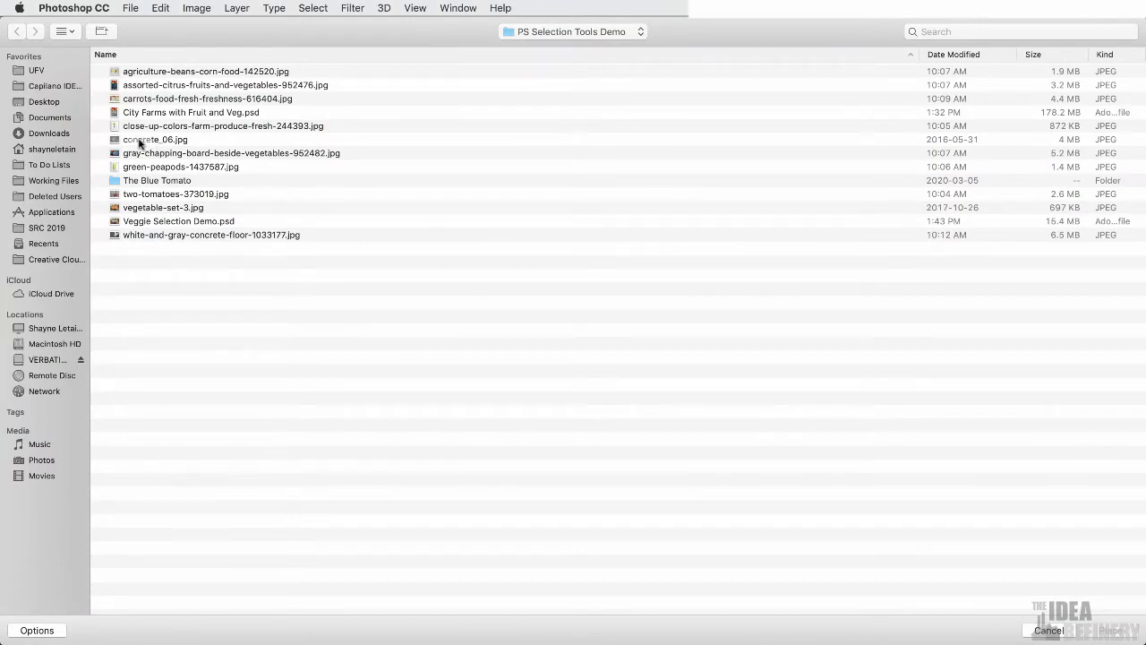
click(140, 141)
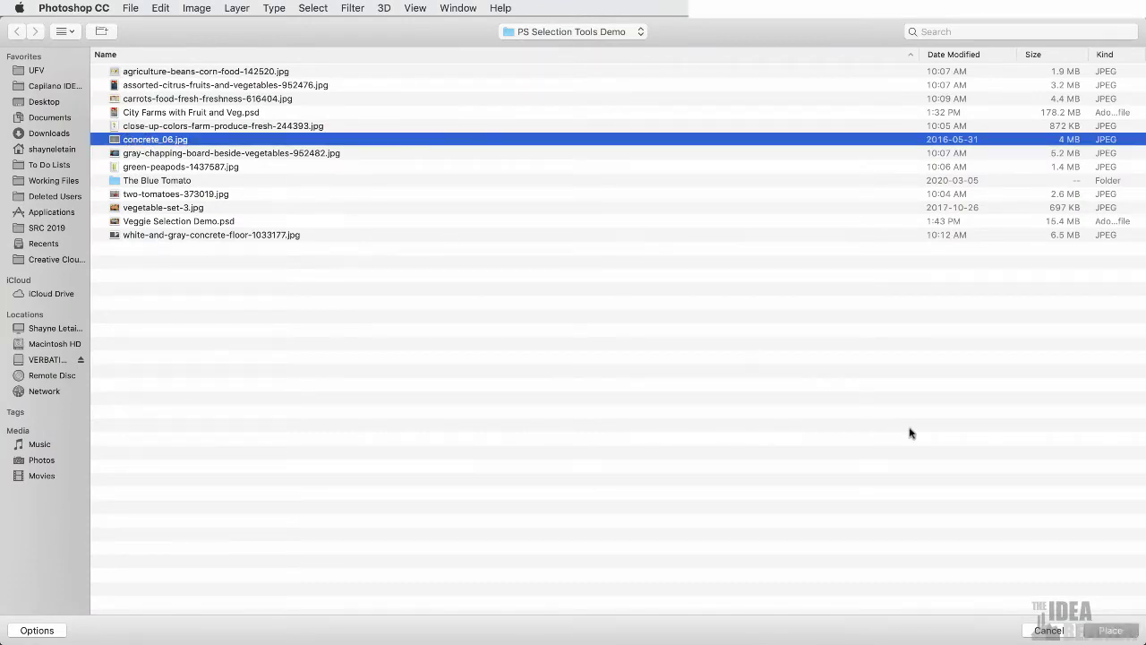
click(1110, 631)
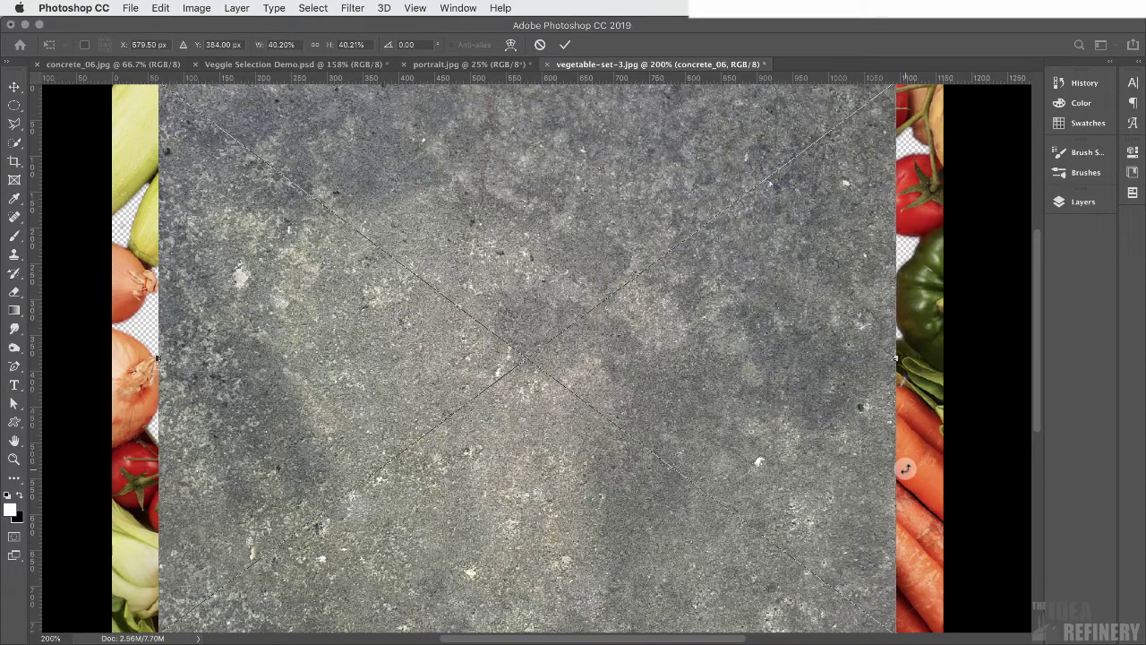
Scale the placed concrete_06 texture to about 46.8% and position it so it covers the entire canvas.
key(super+minus)
drag(679, 273, 689, 278)
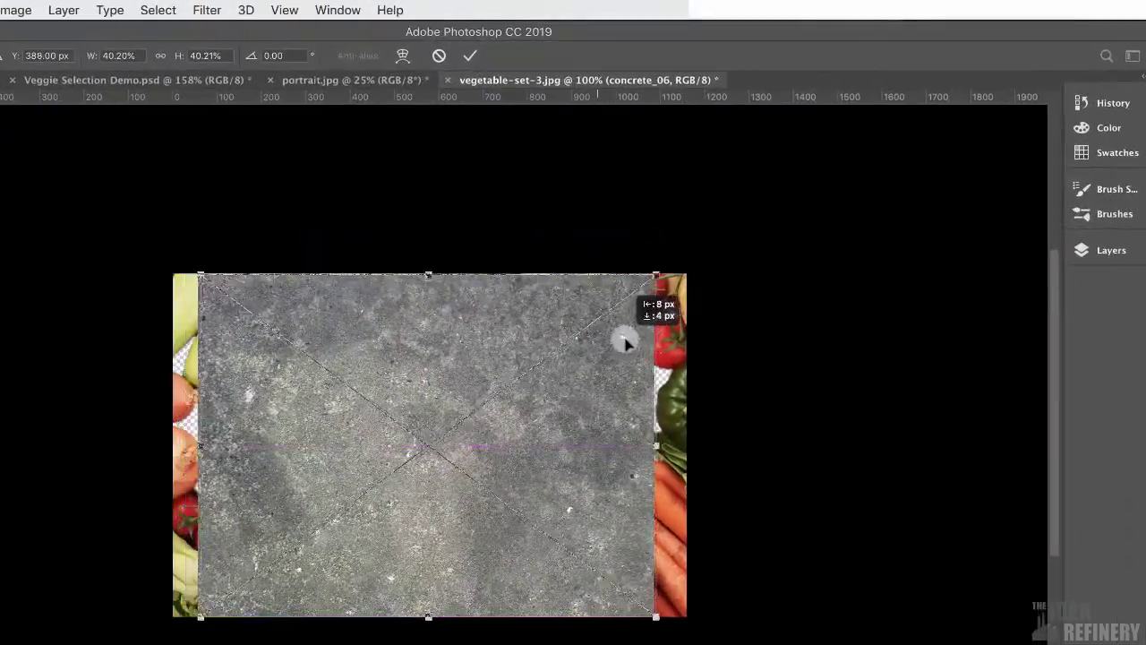
drag(625, 343, 621, 333)
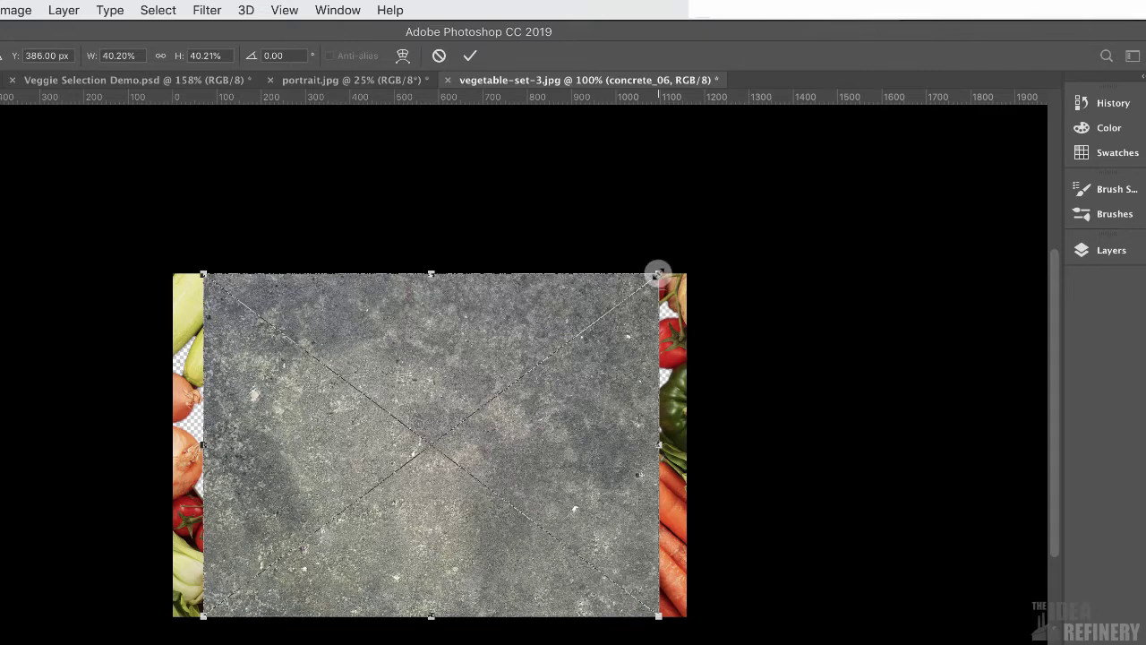
drag(657, 273, 691, 254)
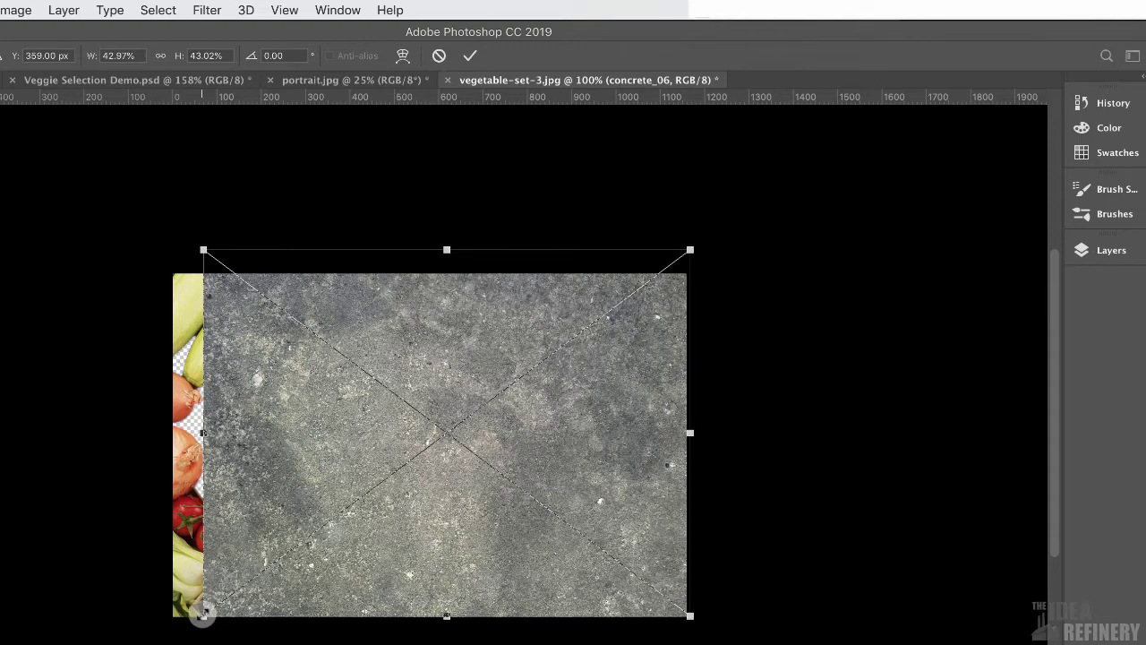
drag(204, 616, 159, 641)
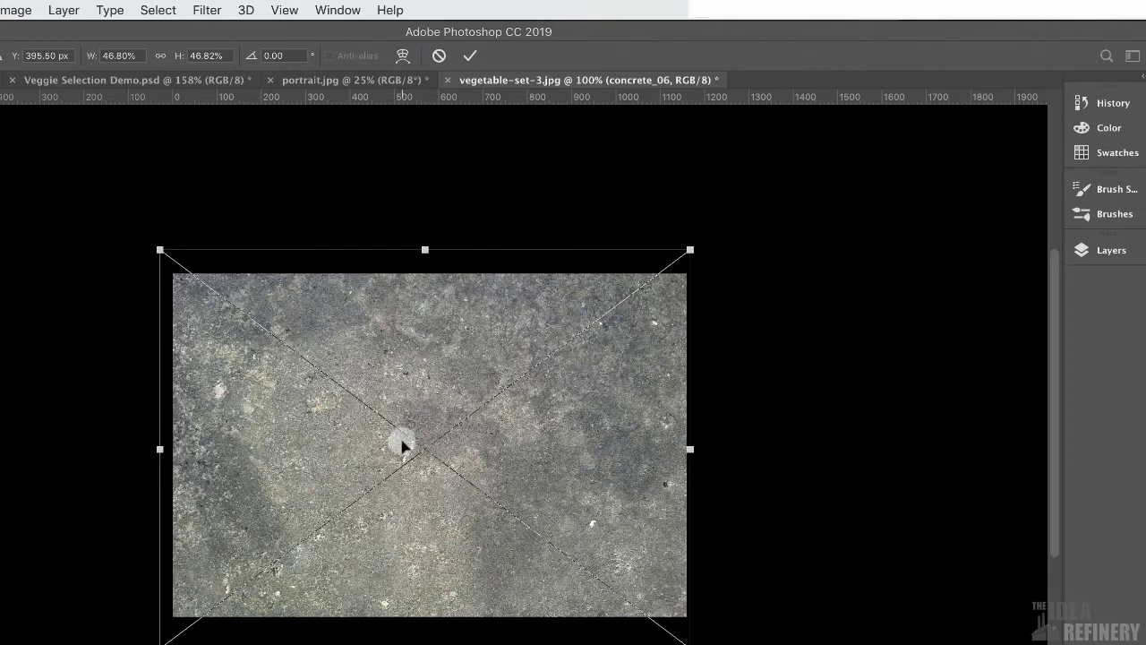
click(471, 56)
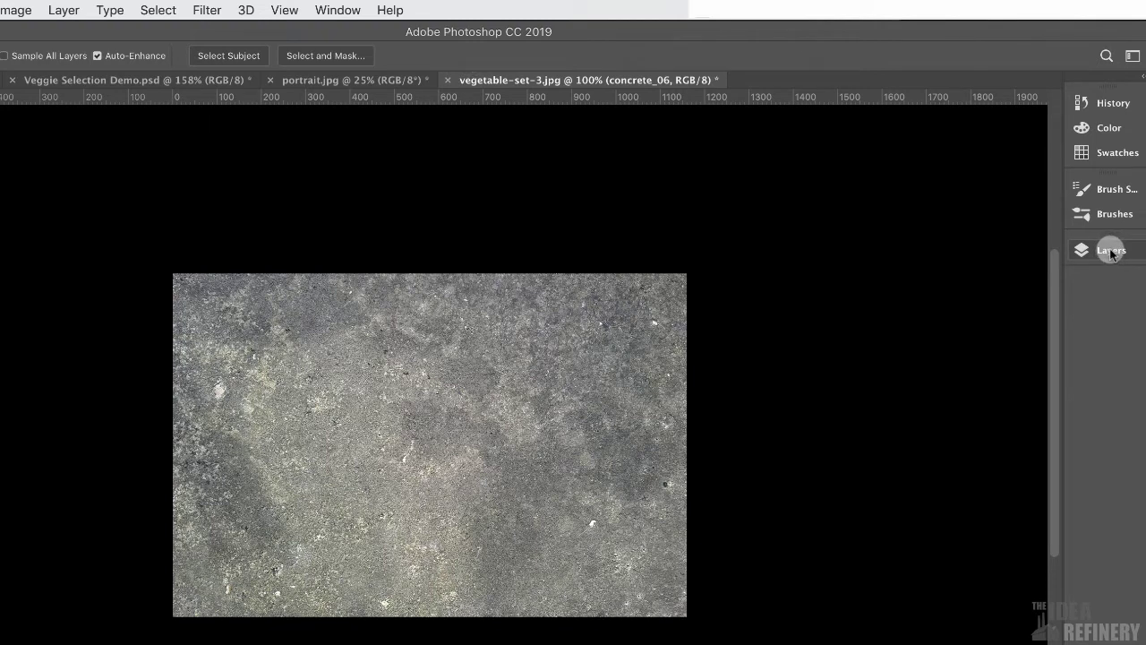
Move the concrete_06 layer beneath the masked vegetable layer, Layer 0.
click(1110, 252)
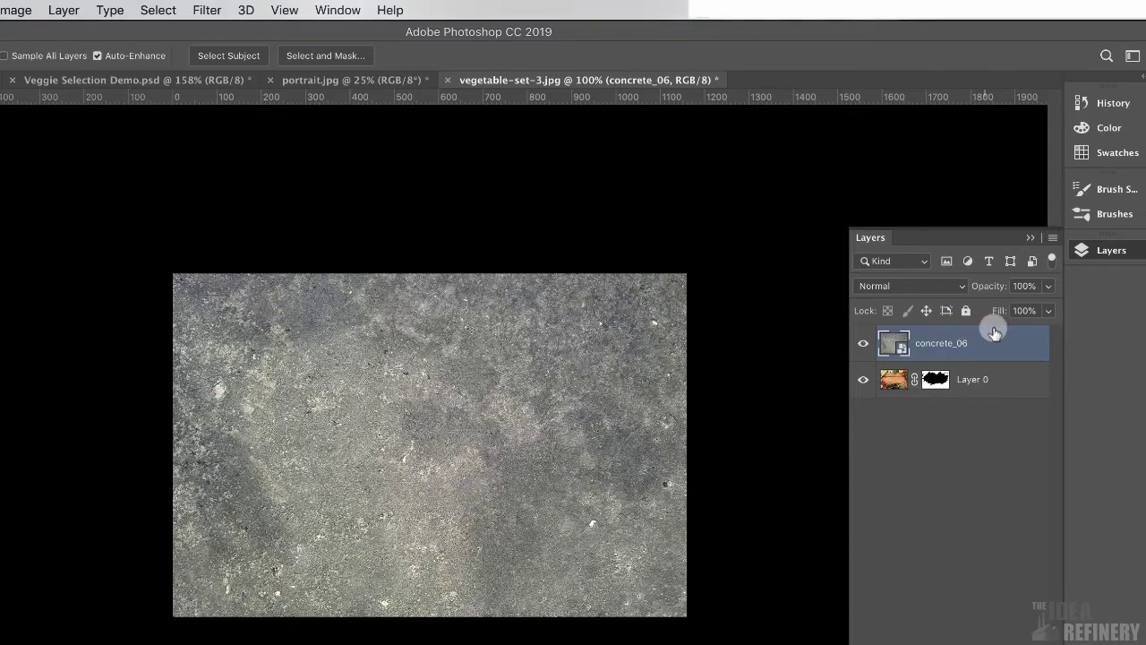
drag(989, 345, 981, 396)
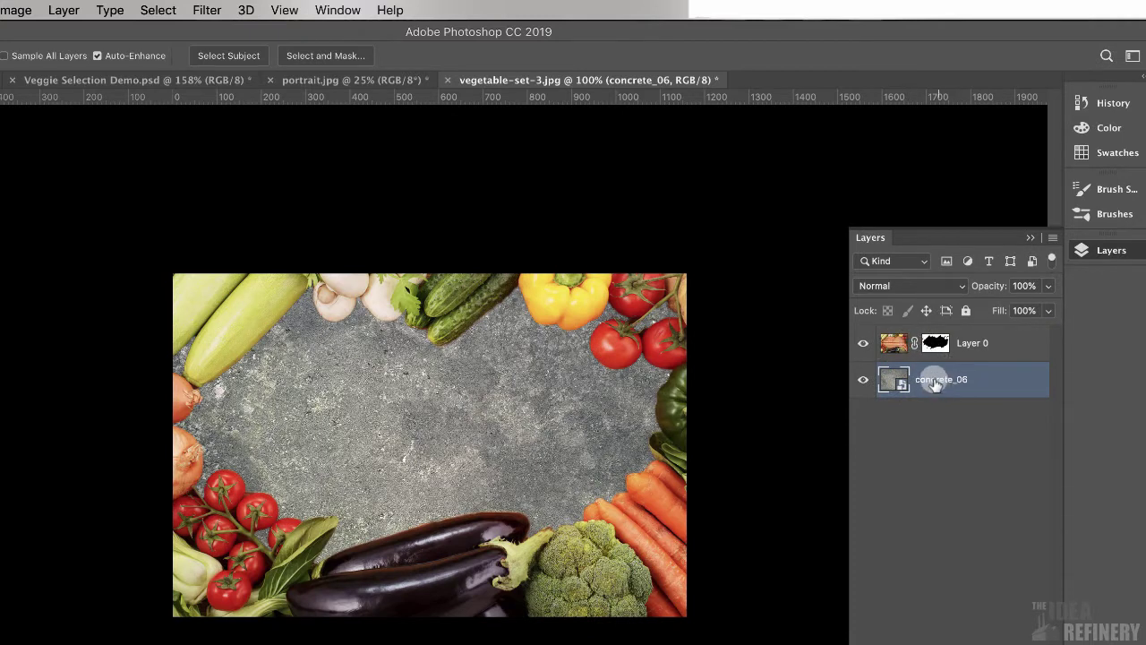
Add a Drop Shadow to Layer 0 with 59% opacity and a 165° angle.
click(1011, 346)
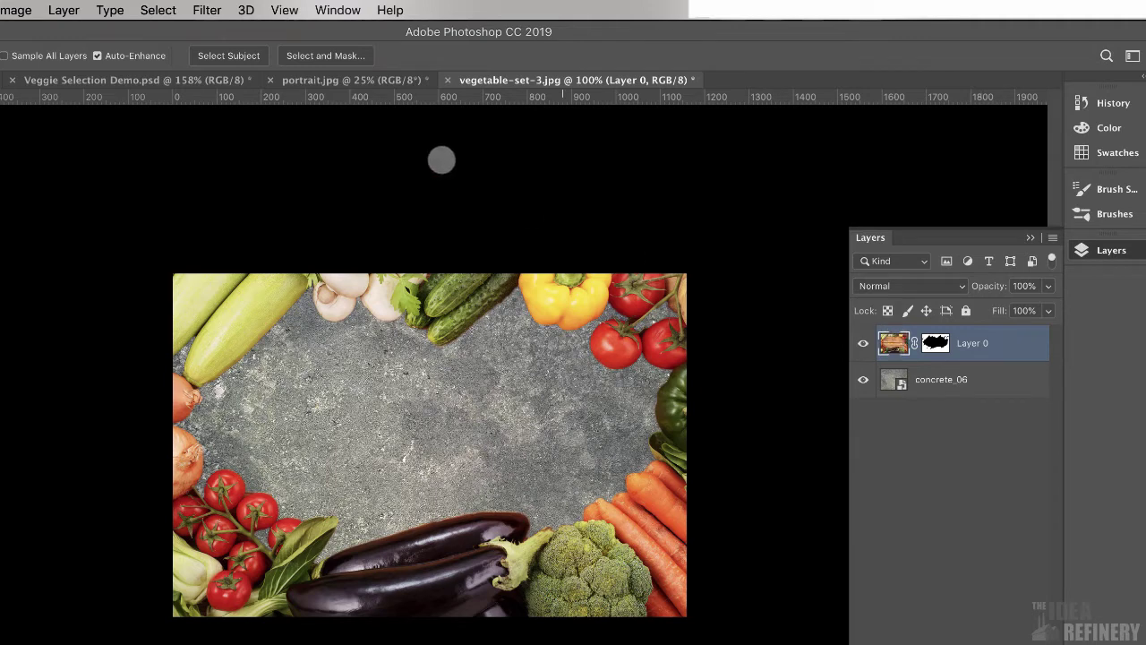
click(67, 11)
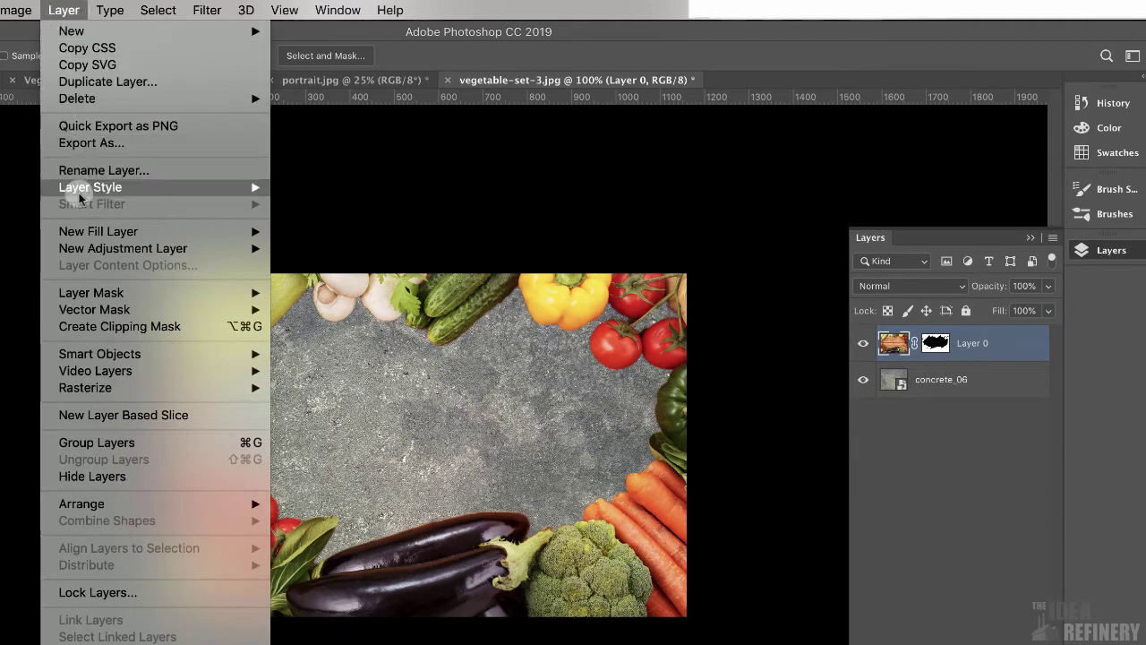
mouse_move(81, 190)
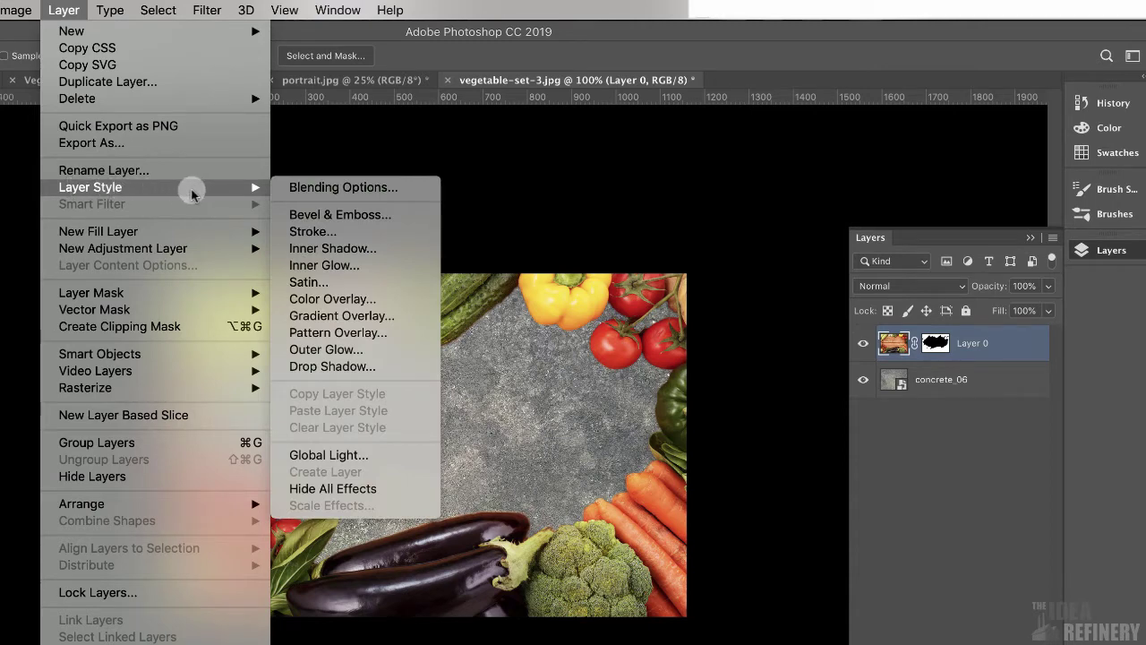
click(326, 364)
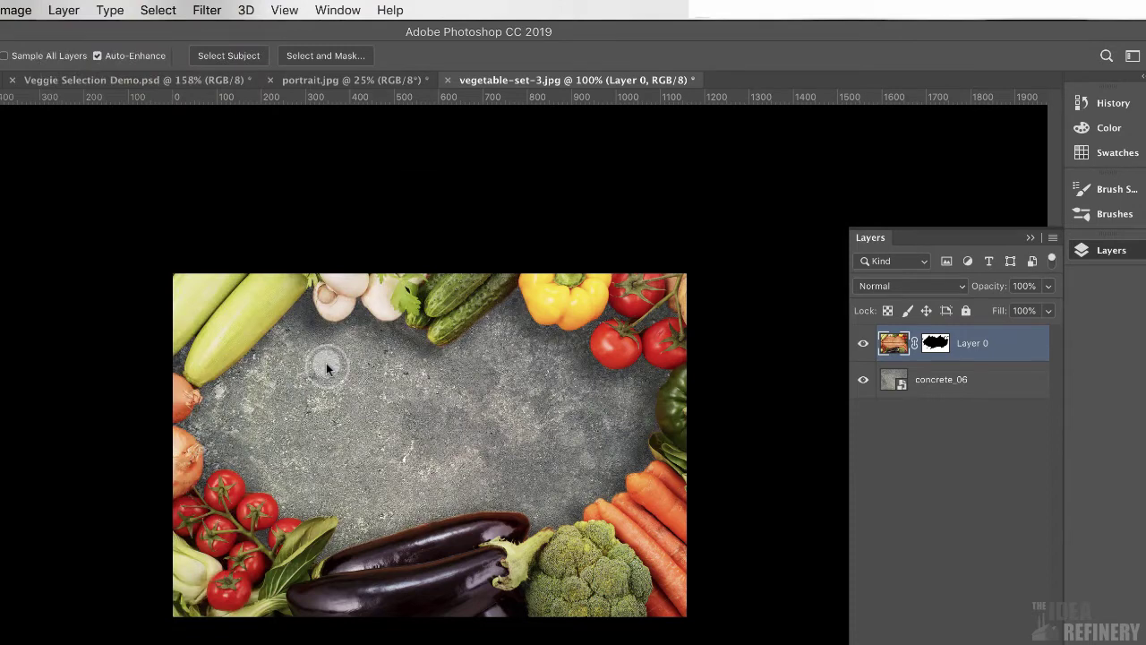
drag(878, 322, 795, 194)
drag(440, 251, 248, 243)
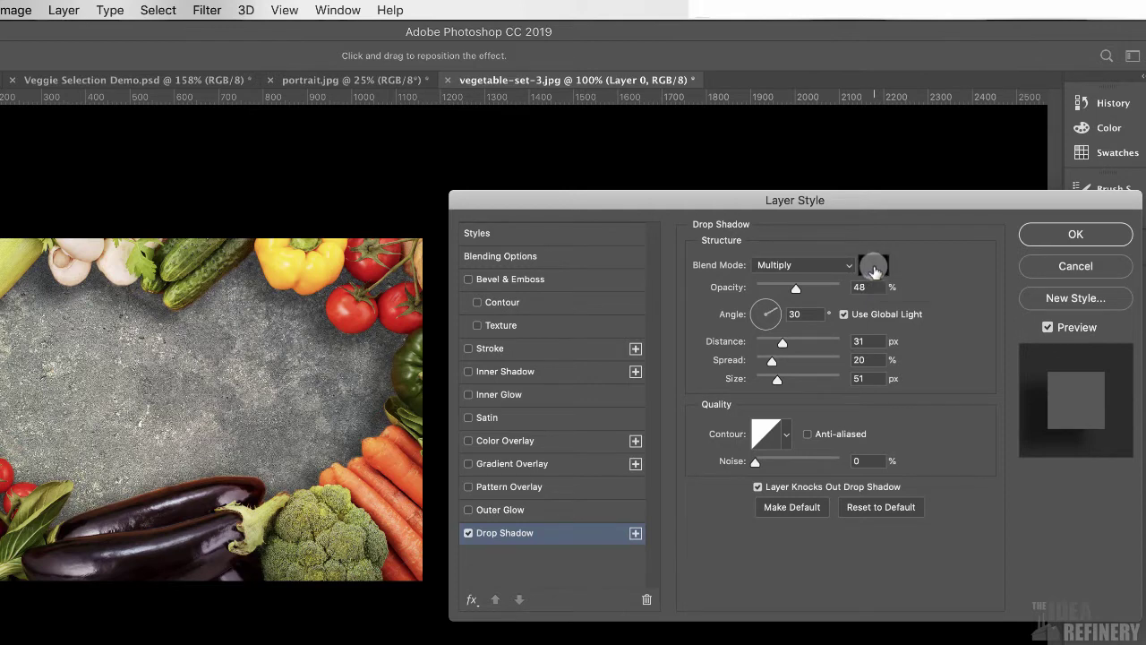
drag(794, 288, 808, 298)
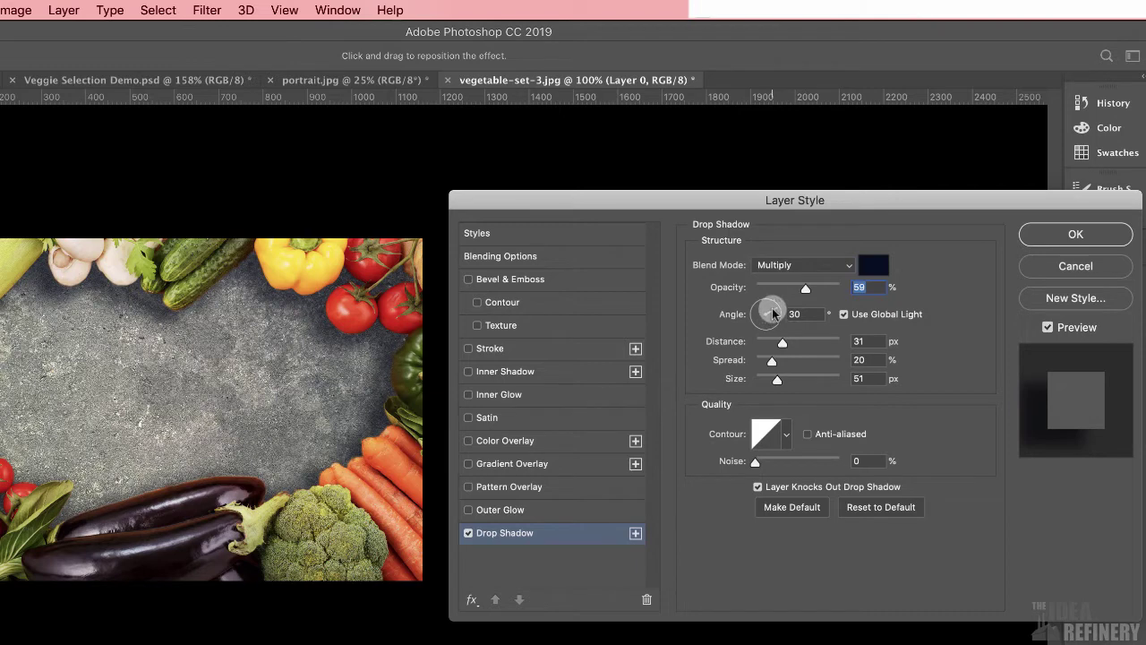
drag(775, 312, 753, 313)
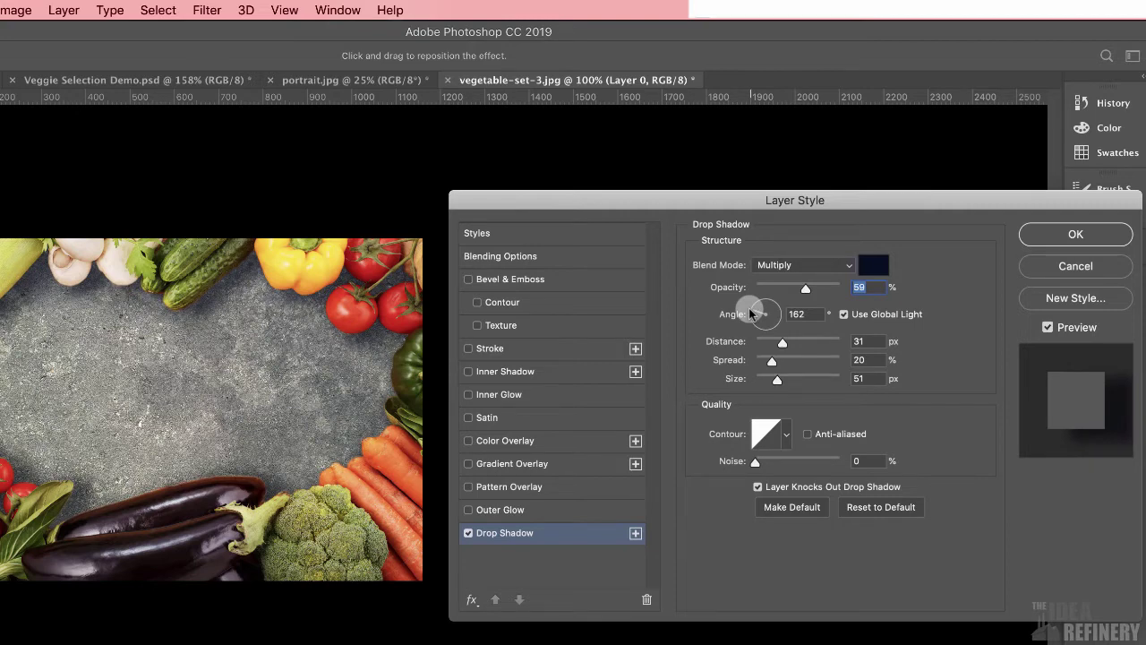
drag(750, 313, 751, 310)
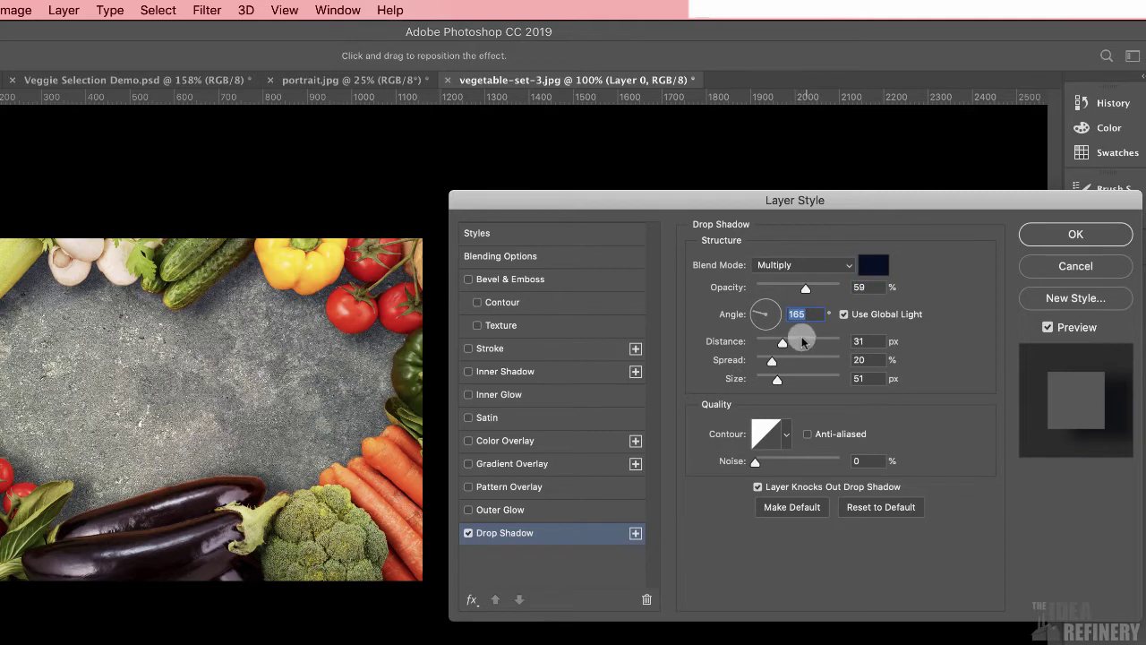
Set the drop shadow's distance to 27 px, spread to 17% and size to 62 px, and apply the layer style.
mouse_move(782, 348)
mouse_down()
mouse_move(770, 348)
mouse_move(815, 352)
mouse_move(779, 350)
mouse_up()
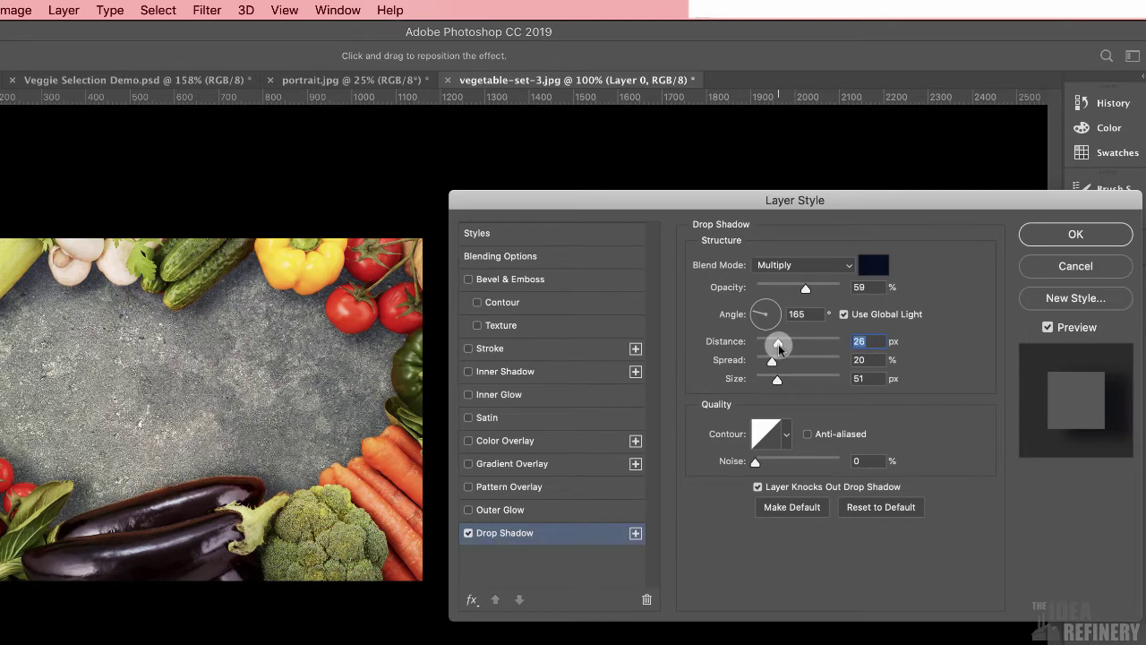
drag(782, 350, 782, 350)
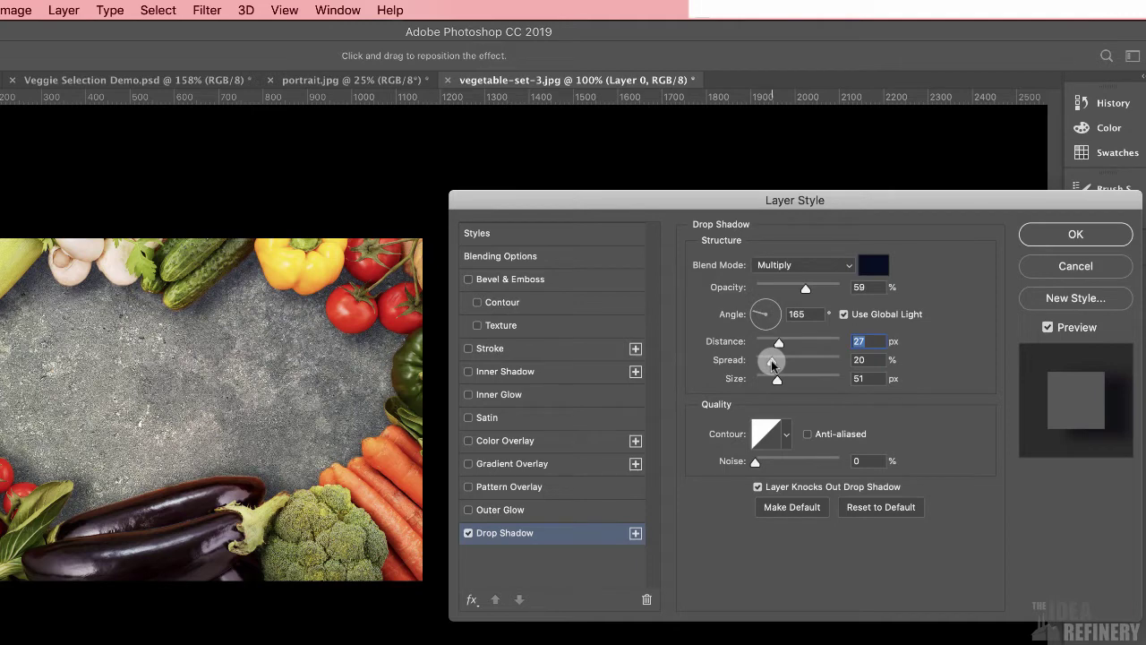
mouse_move(772, 363)
mouse_down()
mouse_move(788, 367)
mouse_move(775, 364)
mouse_up()
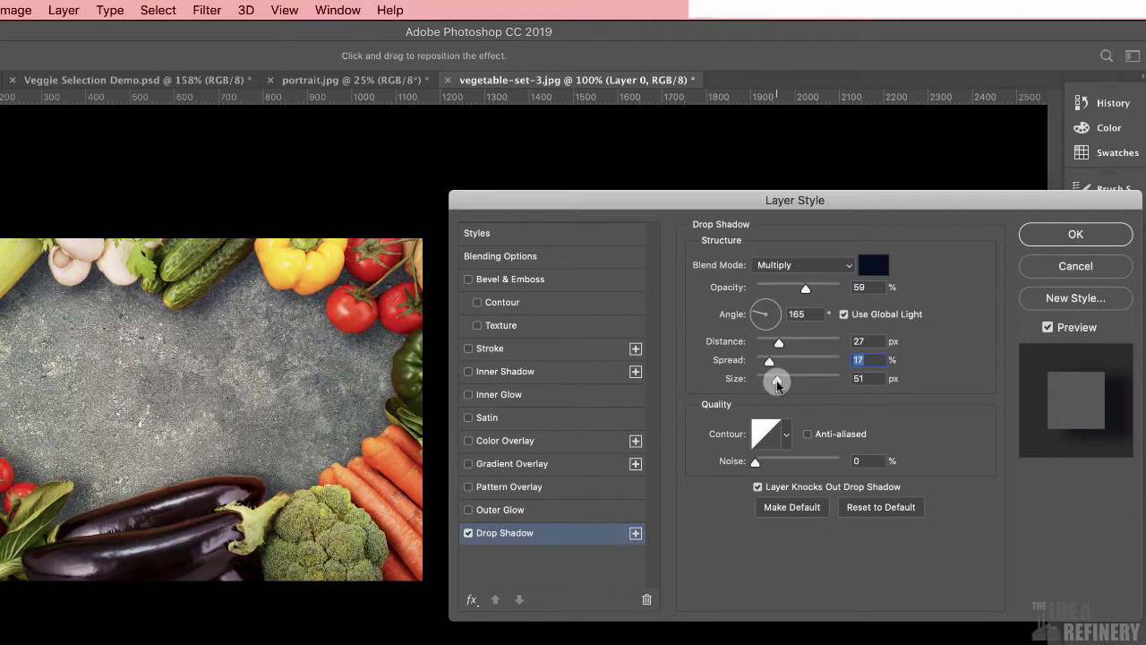
mouse_move(776, 383)
mouse_down()
mouse_move(792, 381)
mouse_move(782, 387)
mouse_up()
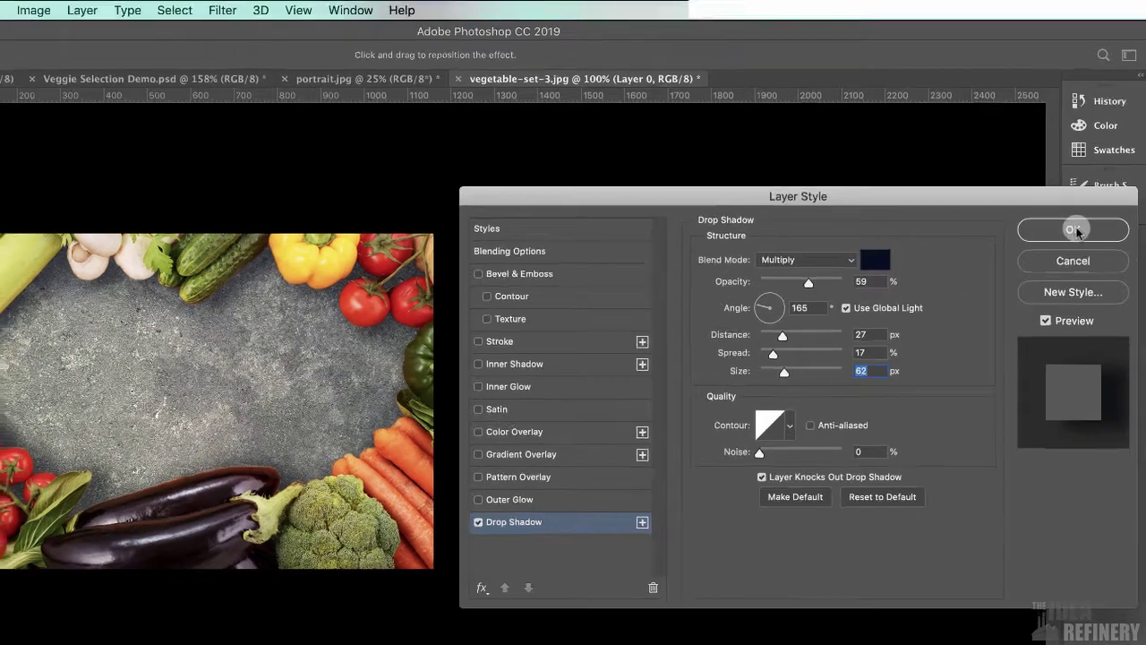
click(1055, 189)
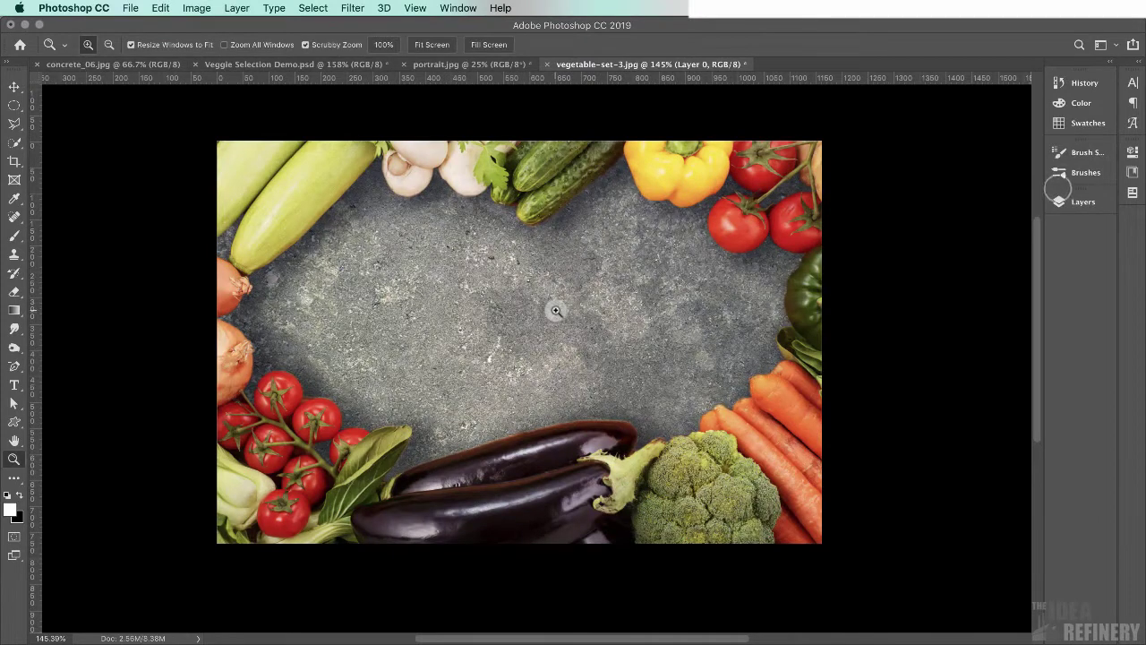
Add the horizontal text "CITY FARMS" in white 72 pt Futura Condensed Medium over the open concrete area.
click(14, 385)
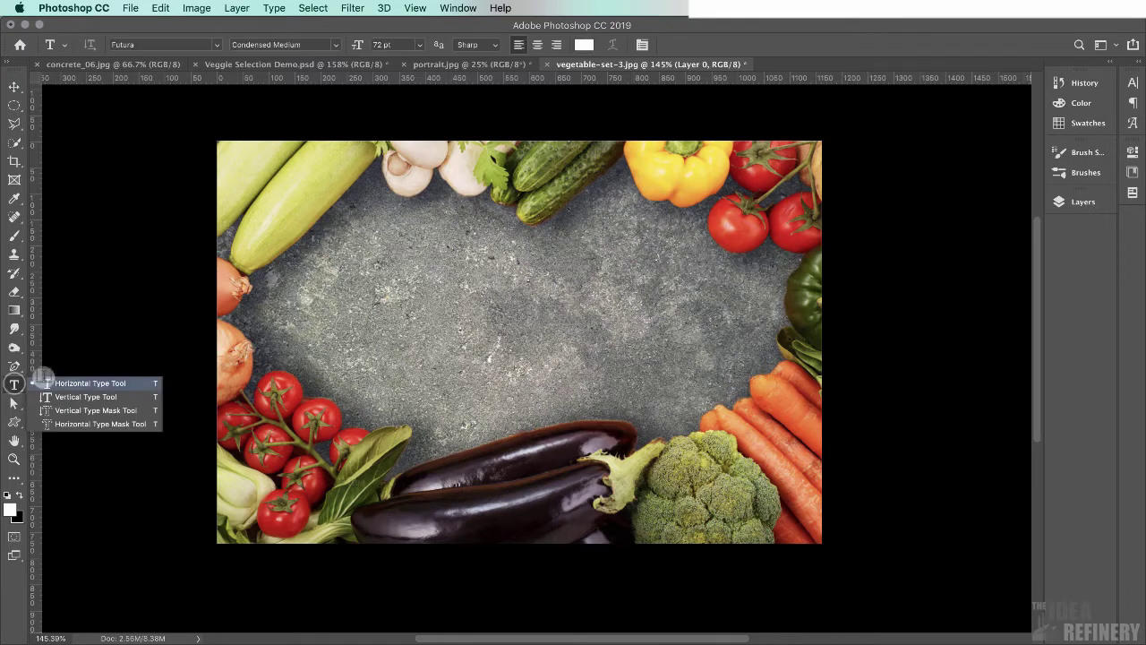
click(414, 322)
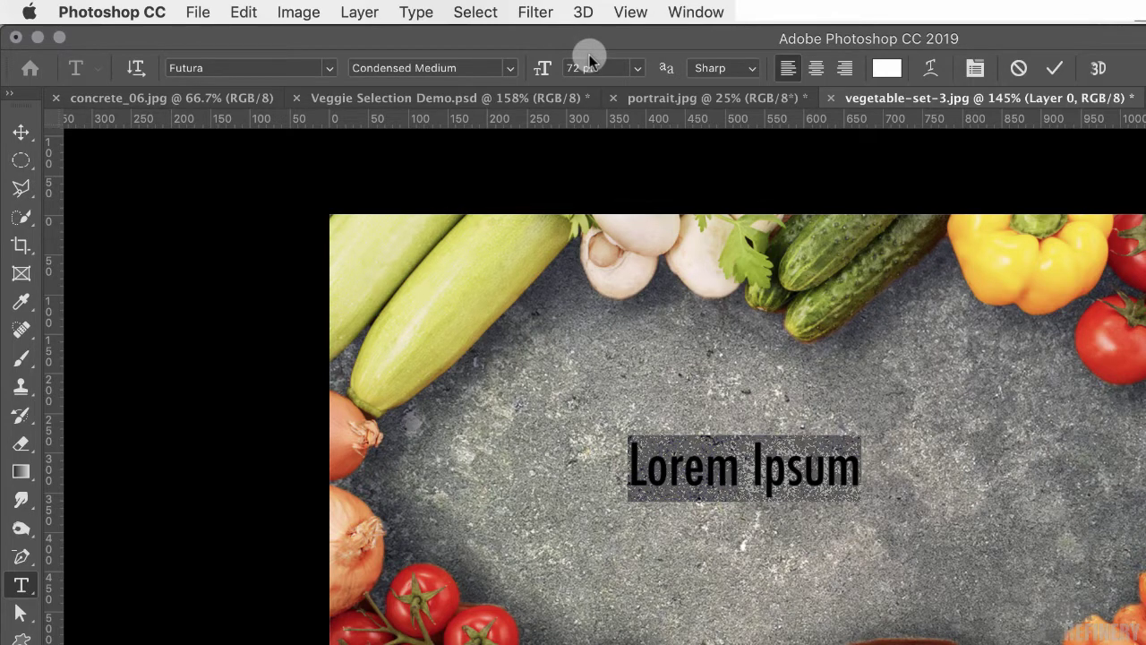
text(CITY FARMS)
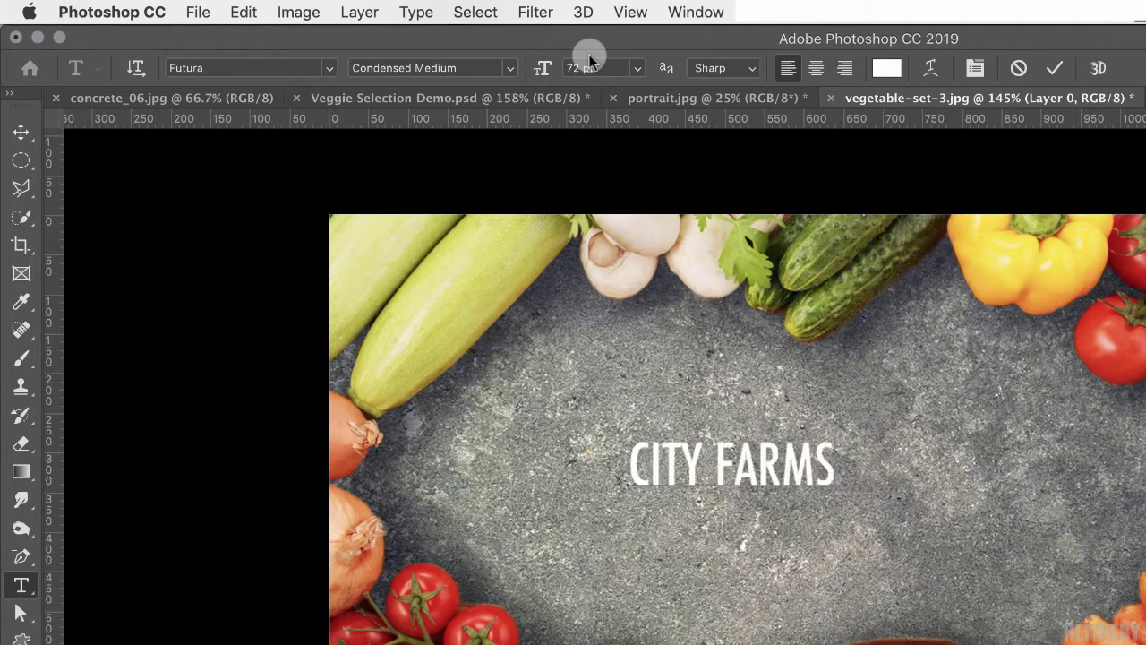
Enlarge the CITY FARMS text to about 270% and center it among the vegetables.
click(21, 131)
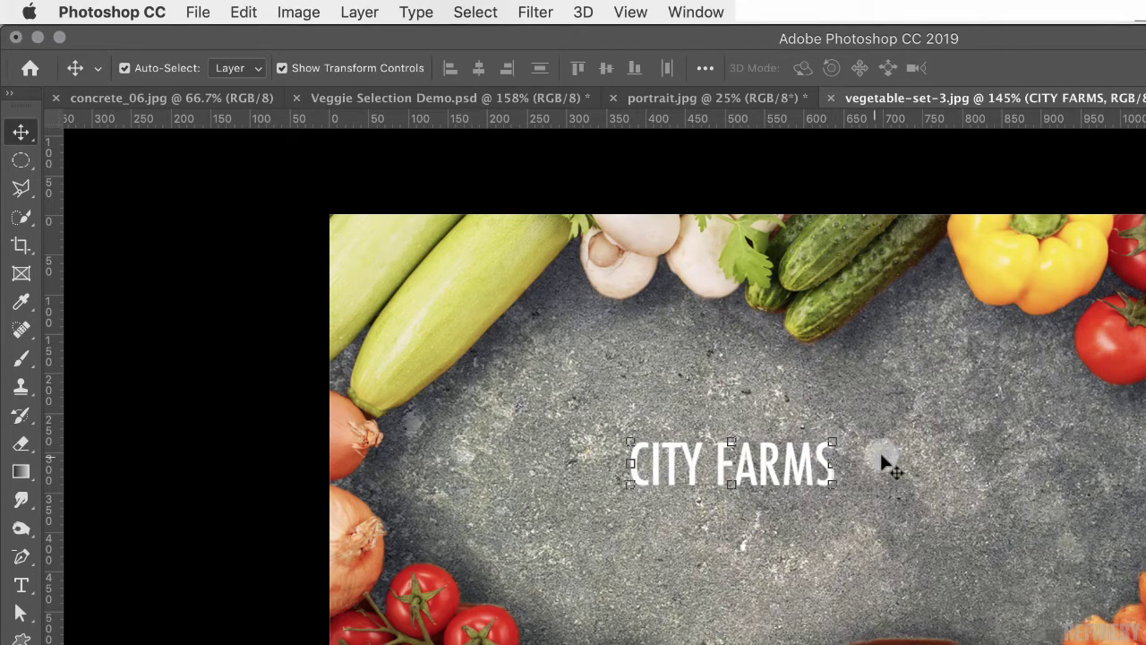
drag(832, 440, 1145, 335)
drag(1010, 421, 914, 500)
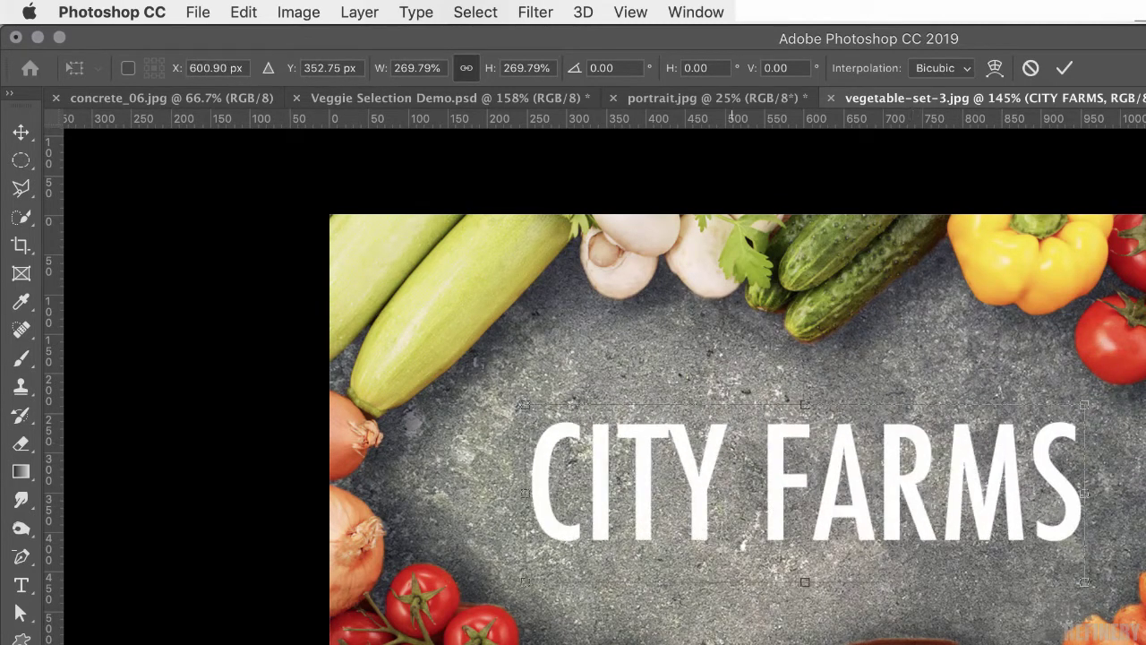
Try a pink shade (e17c7c) on the CITY FARMS text and set its color back to white (ffffff).
click(22, 586)
drag(533, 485, 1099, 473)
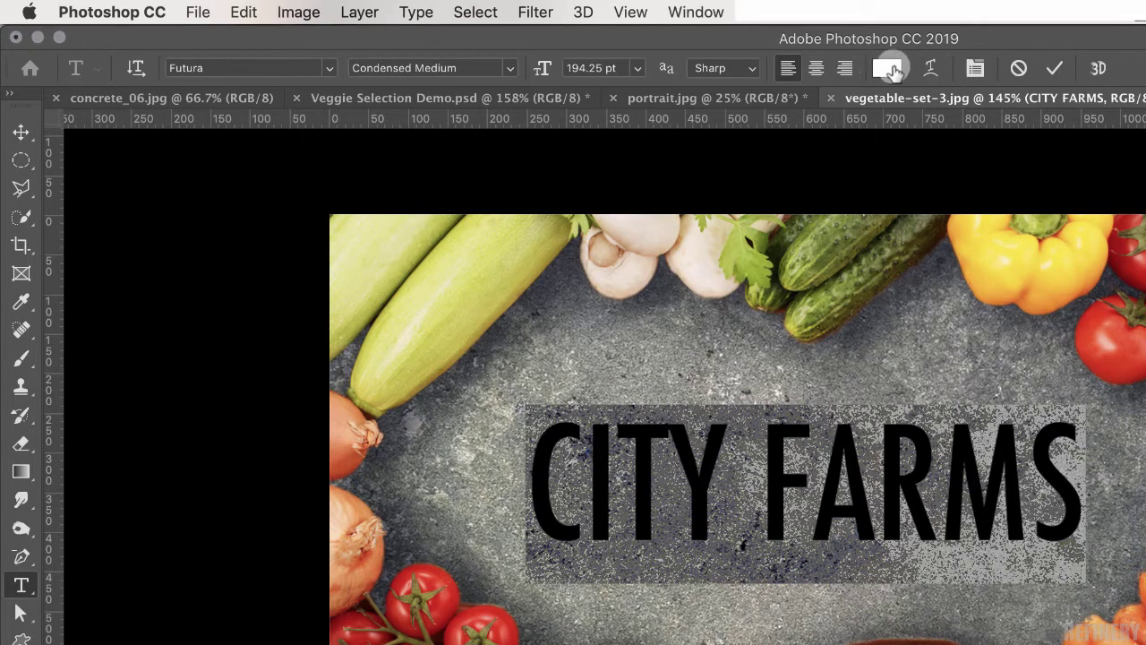
click(891, 68)
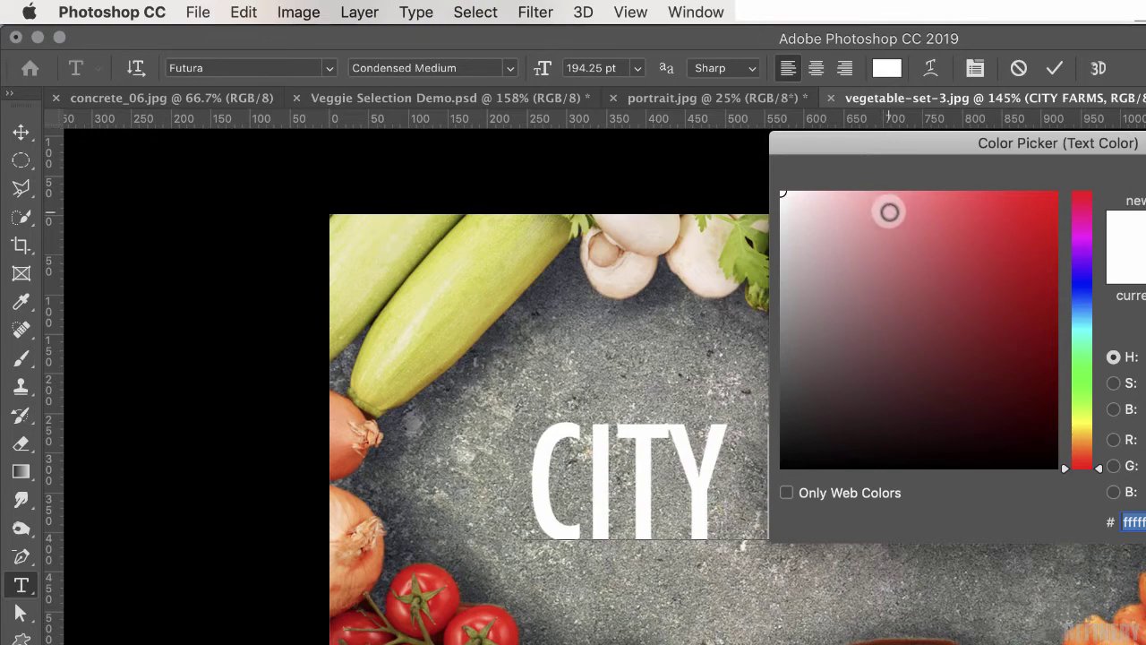
click(905, 223)
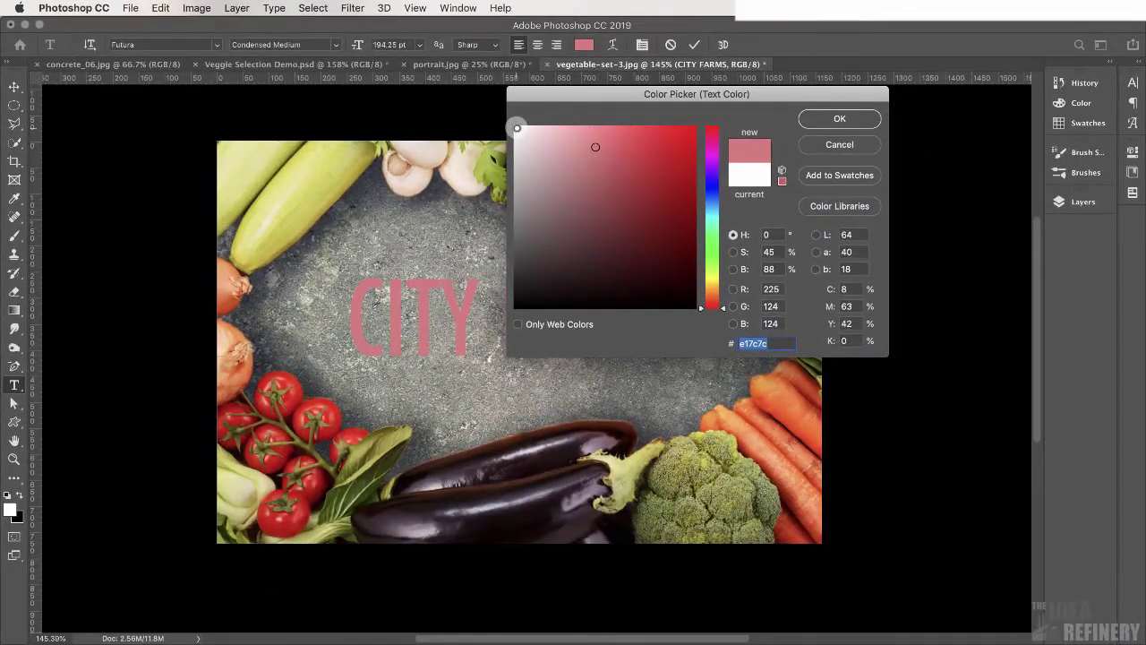
click(518, 129)
drag(516, 129, 513, 122)
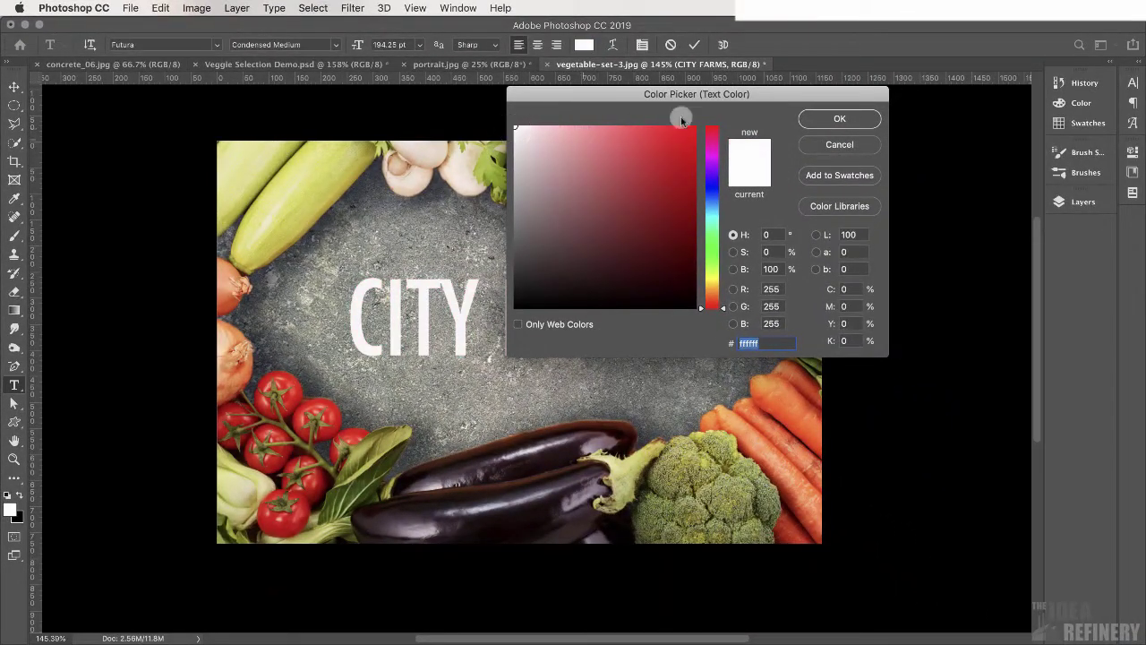
click(842, 120)
super+click(900, 247)
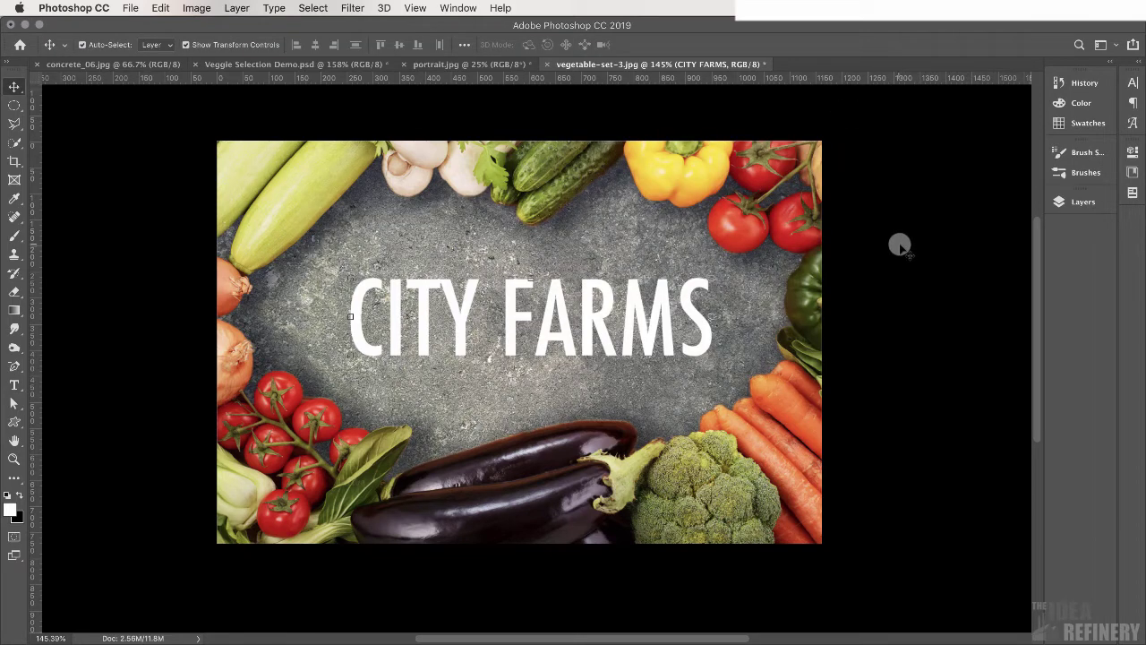
Blend the CITY FARMS text into the concrete using Blend If on Gray, with the underlying layer's black point set to 106.
click(322, 67)
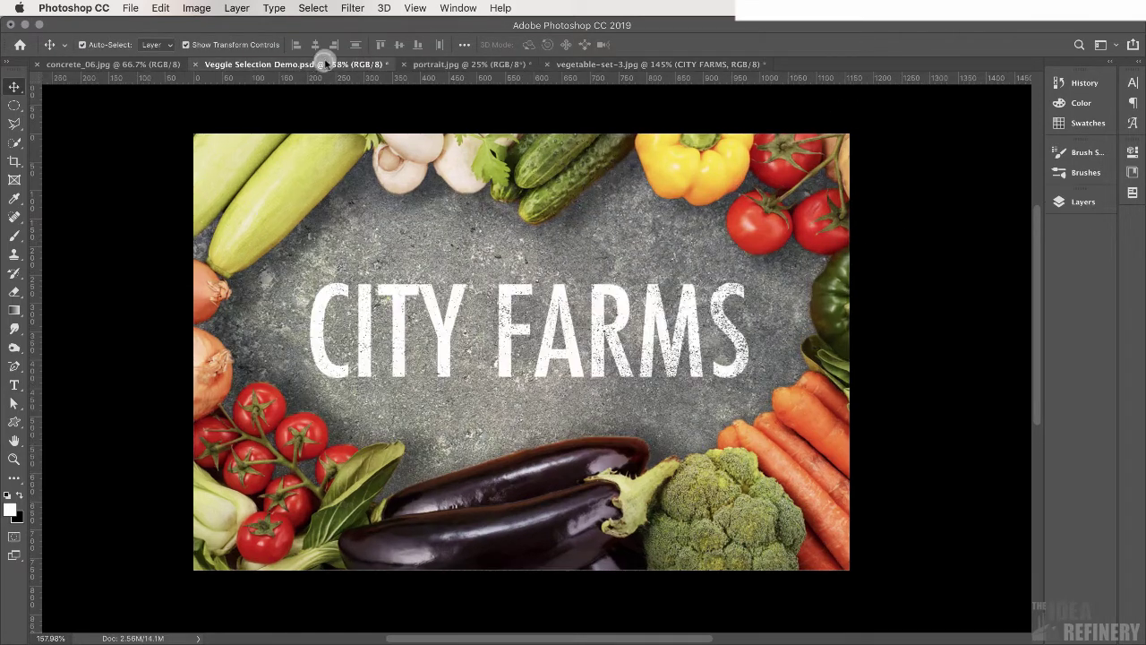
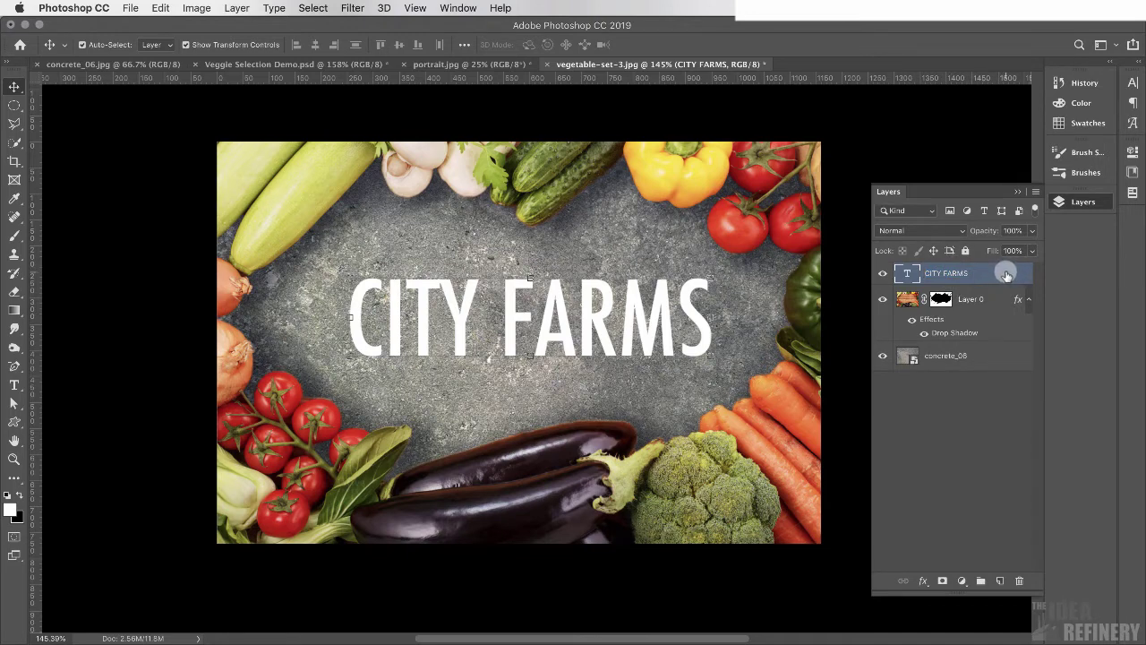
double_click(1006, 275)
drag(995, 161, 559, 158)
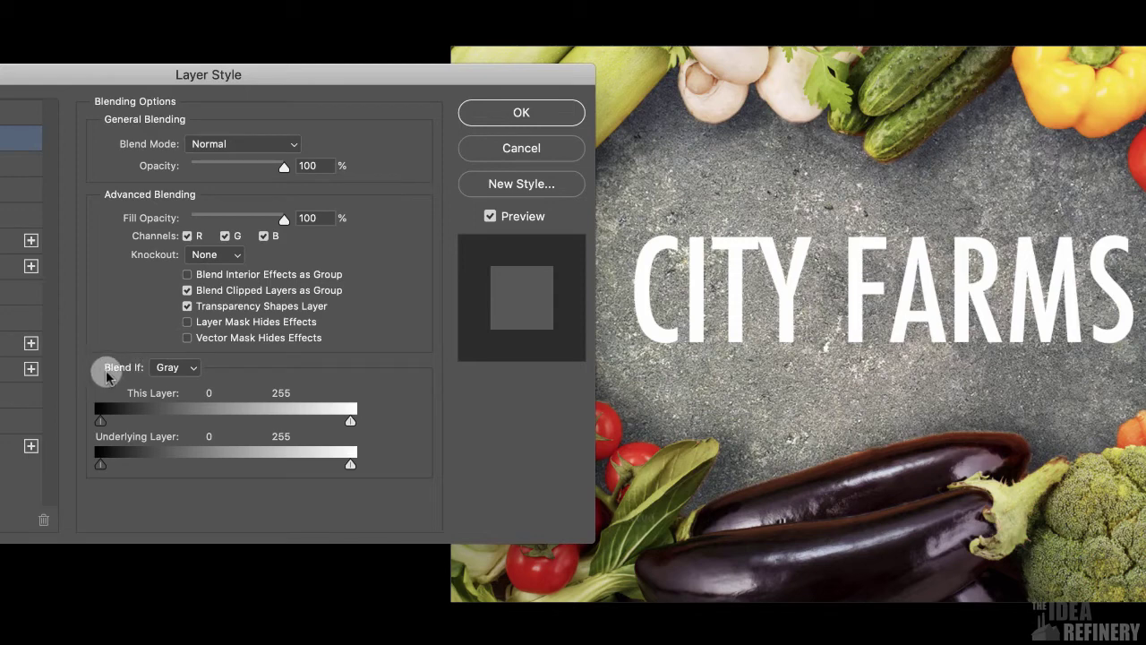
click(175, 368)
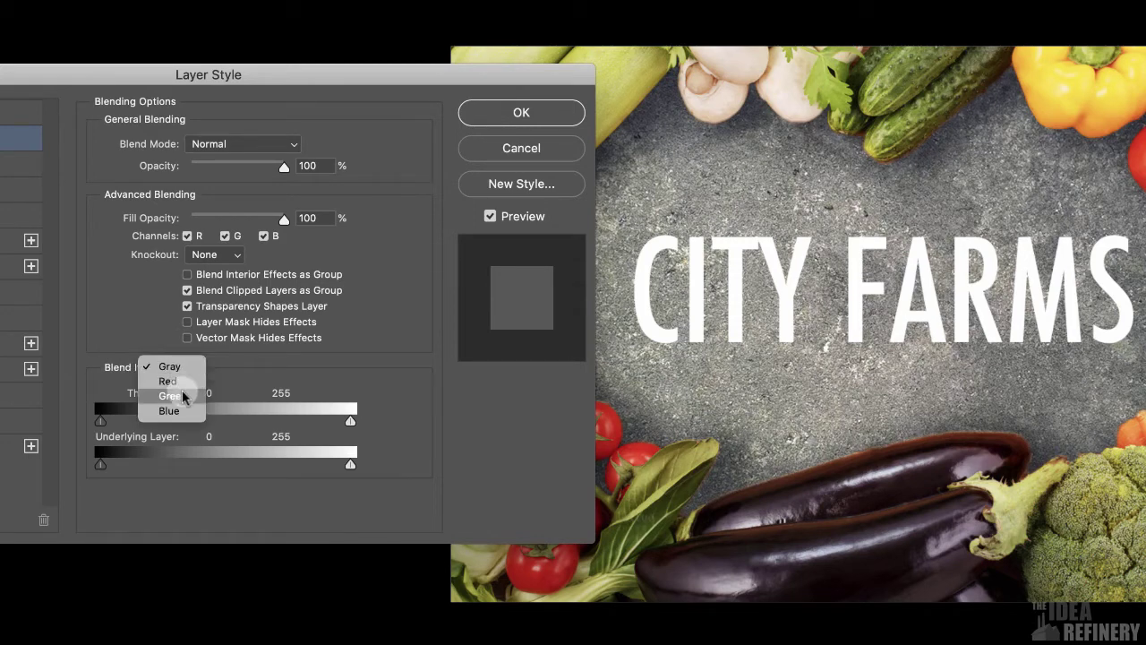
click(180, 366)
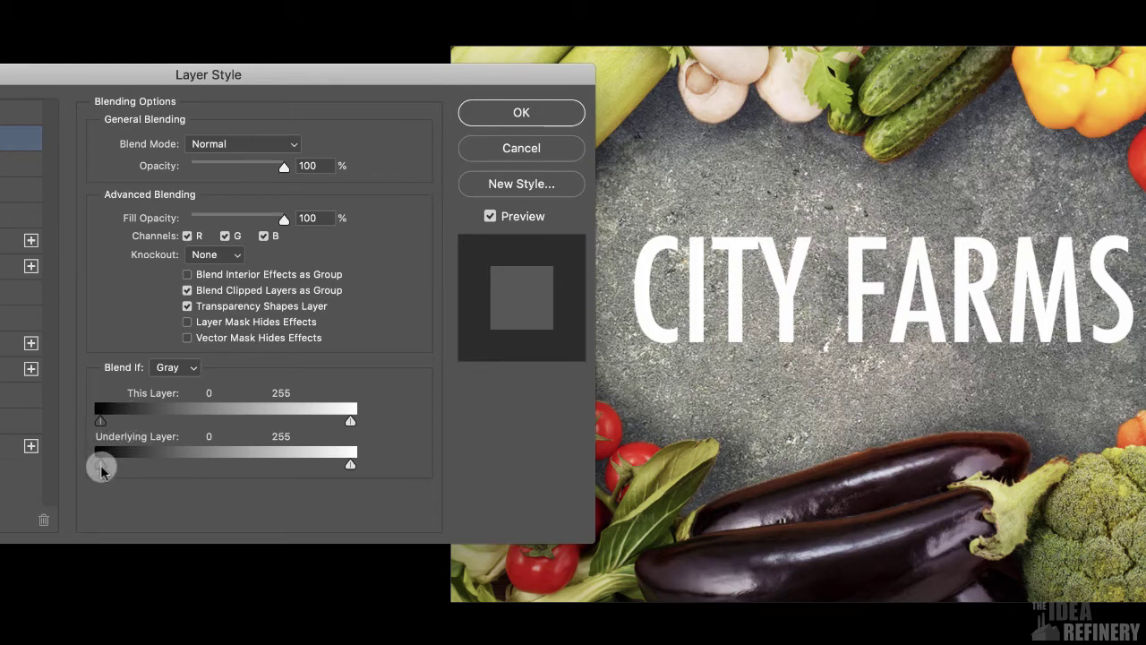
drag(100, 470, 199, 480)
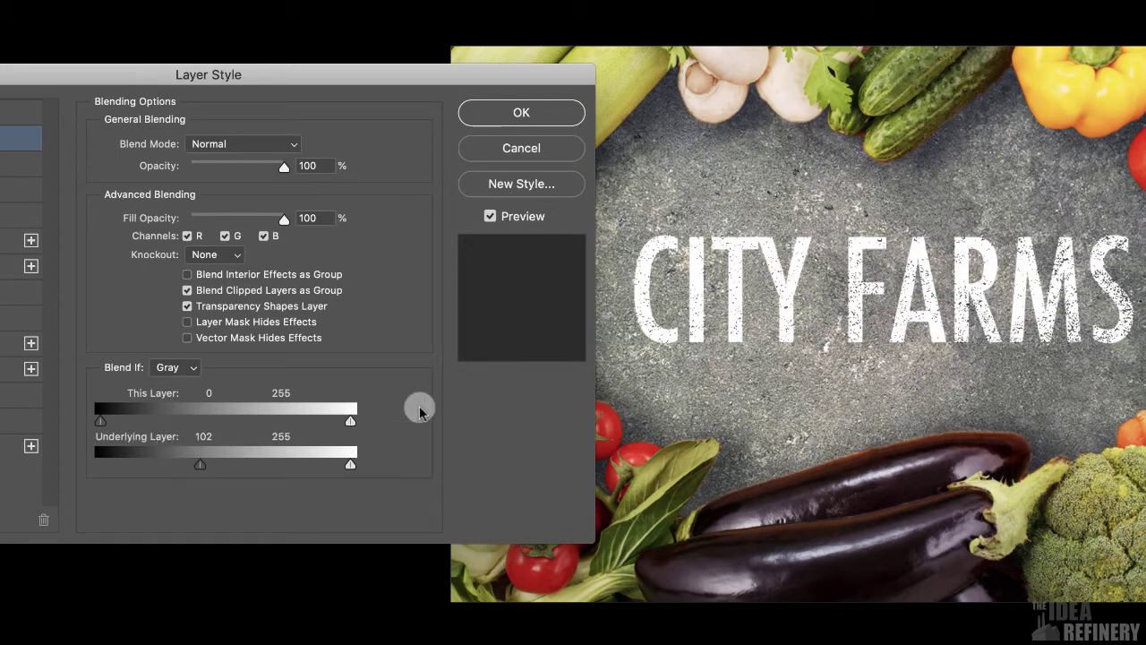
mouse_move(199, 469)
mouse_down()
mouse_move(257, 468)
mouse_move(186, 467)
mouse_move(206, 468)
mouse_up()
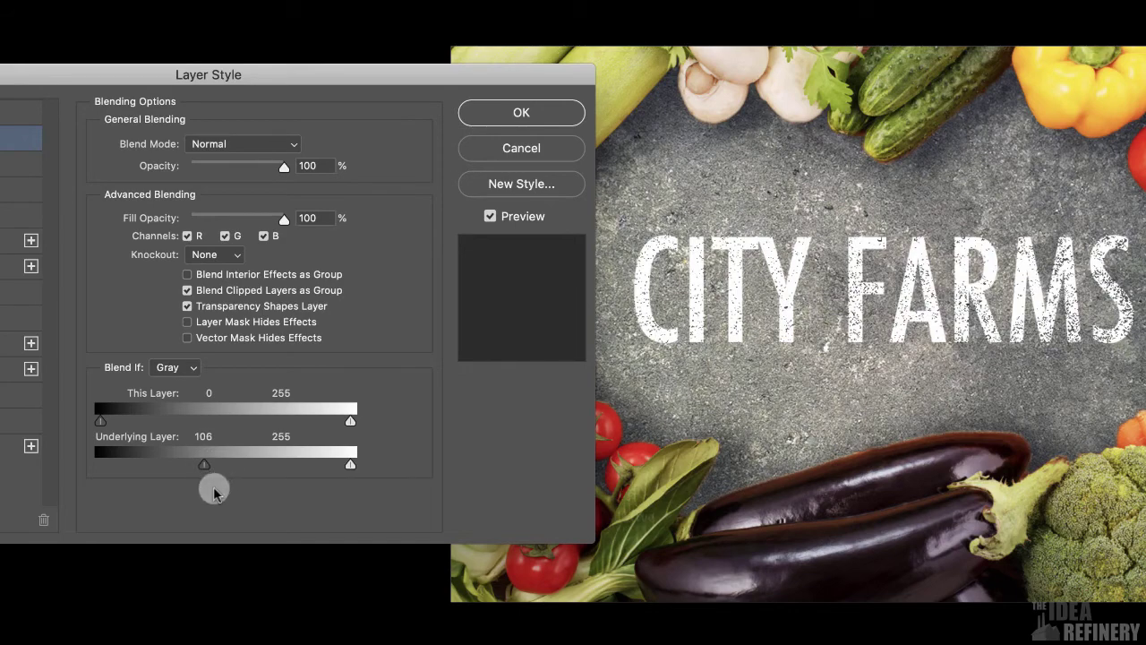
click(523, 112)
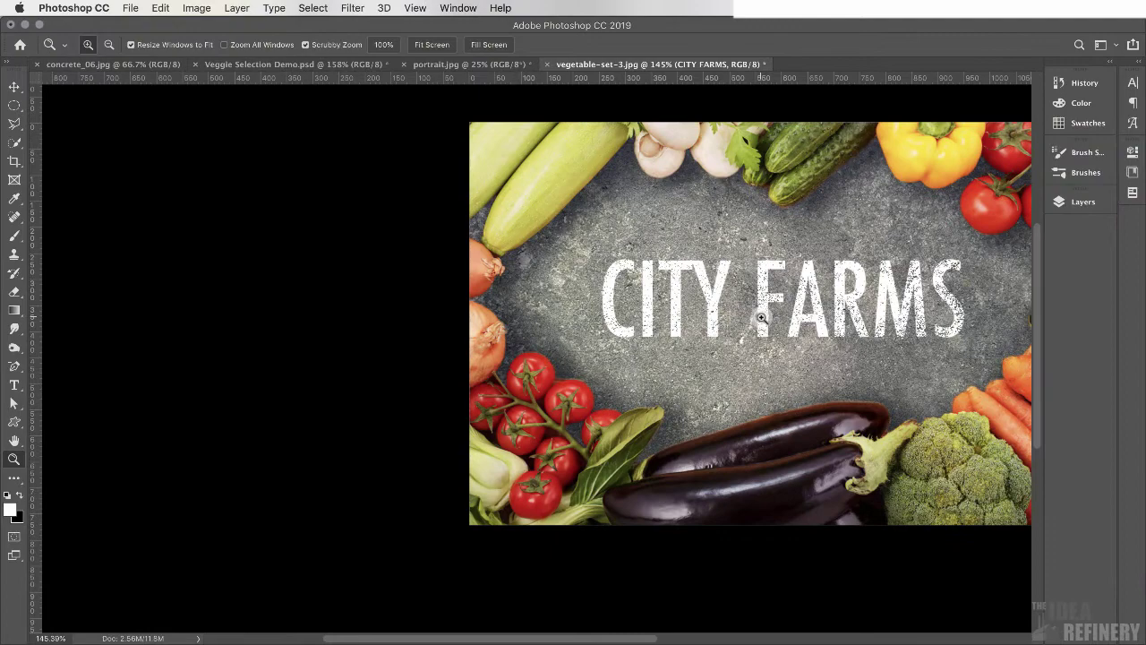
Move the CITY FARMS text slightly left and down so it sits centered horizontally over the concrete area.
click(761, 317)
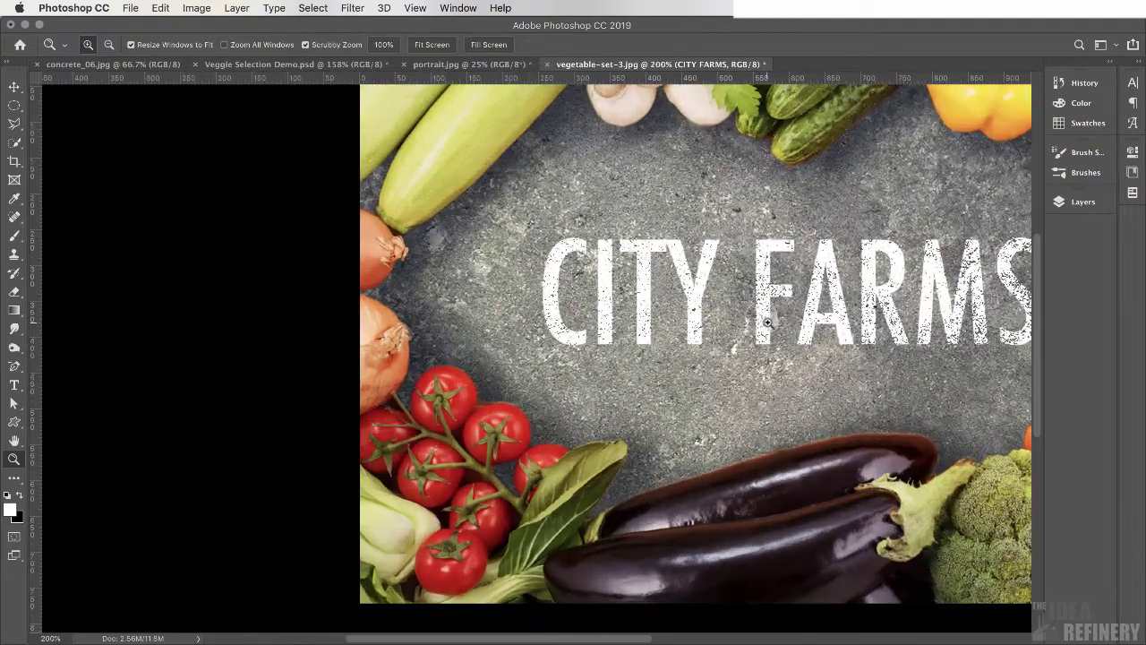
click(761, 317)
click(761, 317)
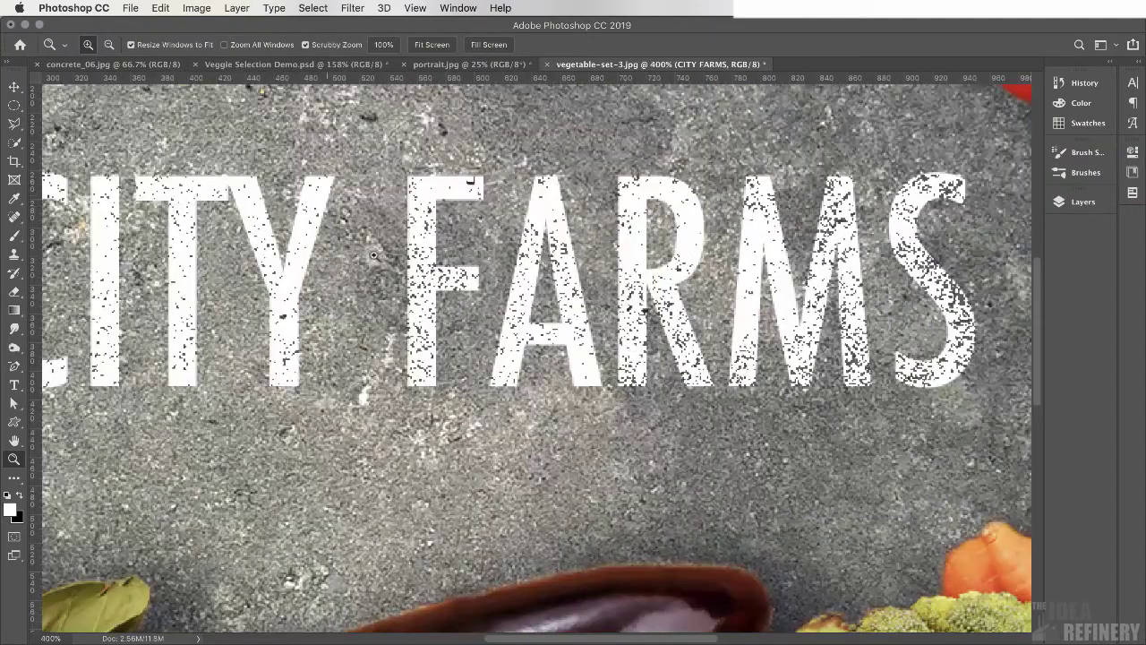
click(15, 86)
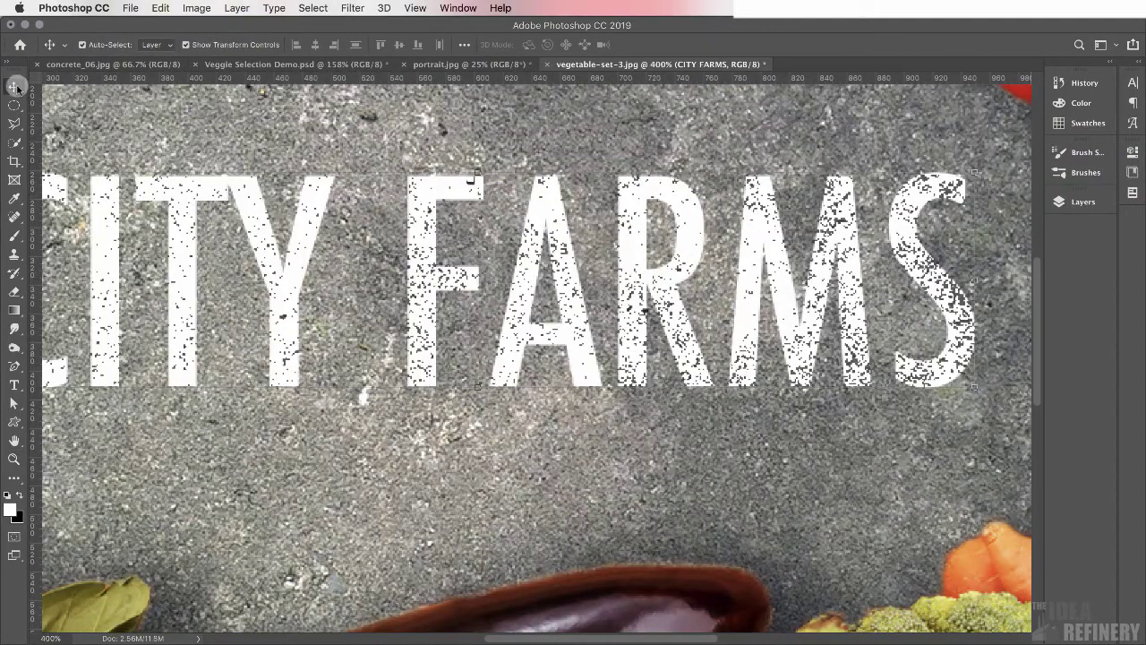
click(13, 87)
drag(634, 283, 610, 301)
key(super+minus)
key(super+minus)
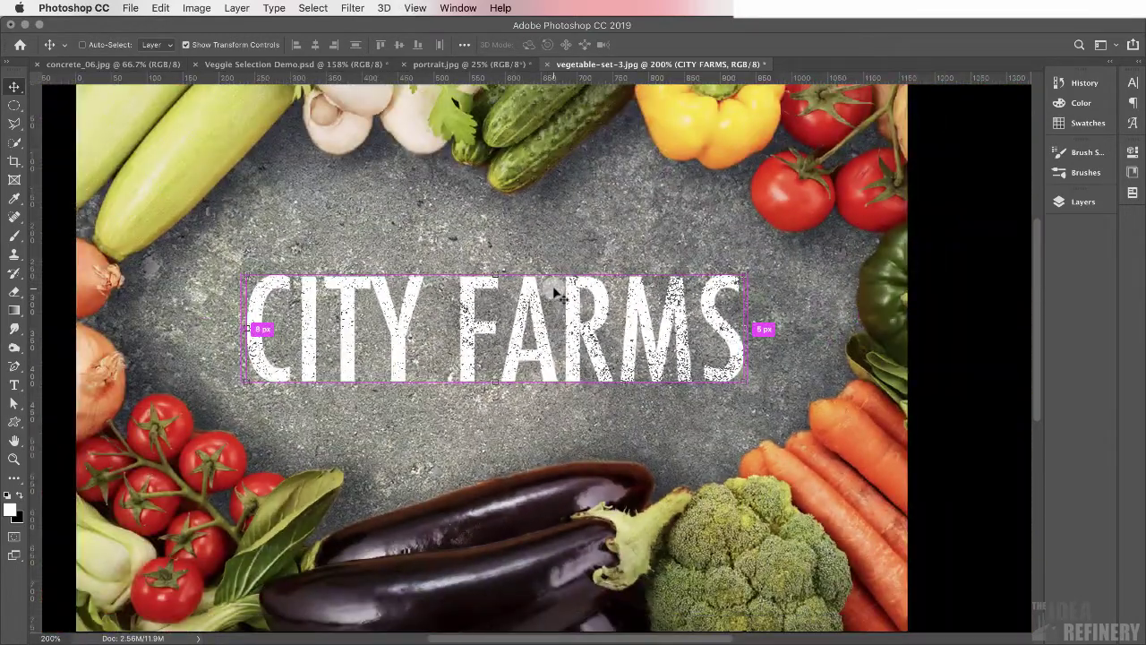
key(super+minus)
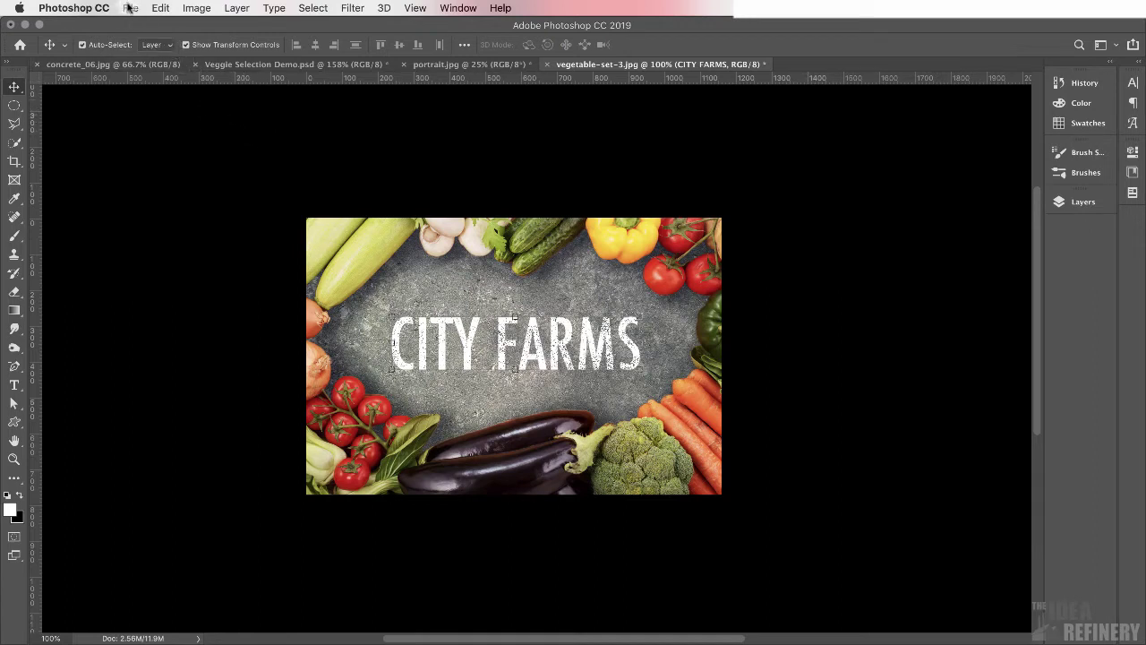
Export the composite as a JPG into the PS Selection Tools Demo folder, prefixing the file name vegetable-set-3.jpg with the author's first name.
click(129, 8)
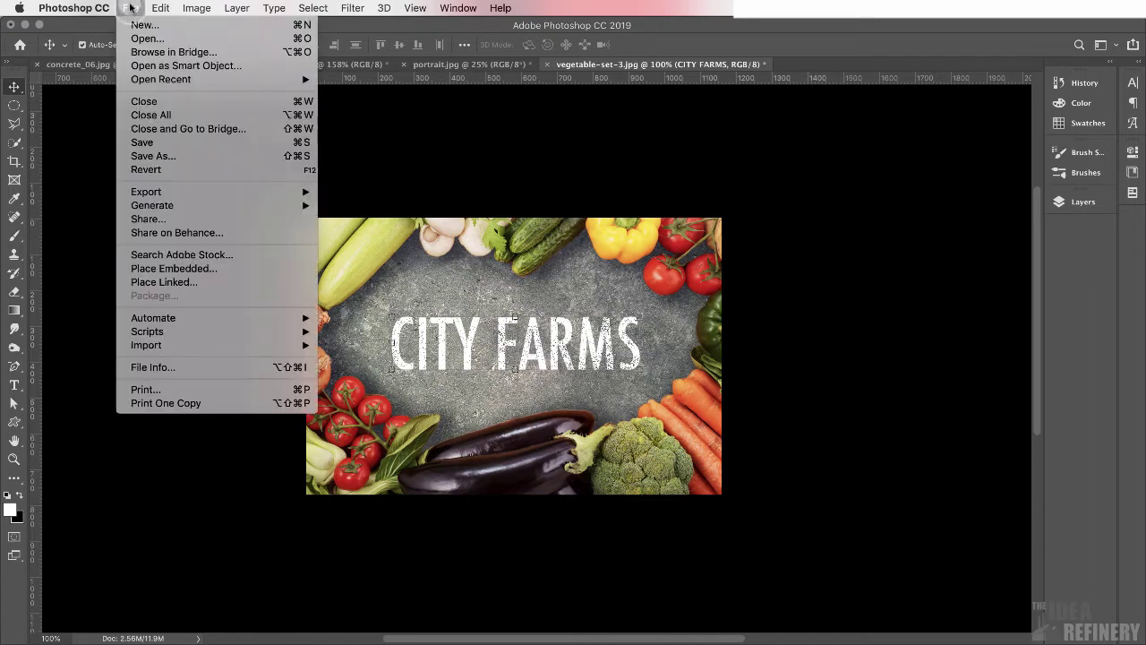
mouse_move(169, 192)
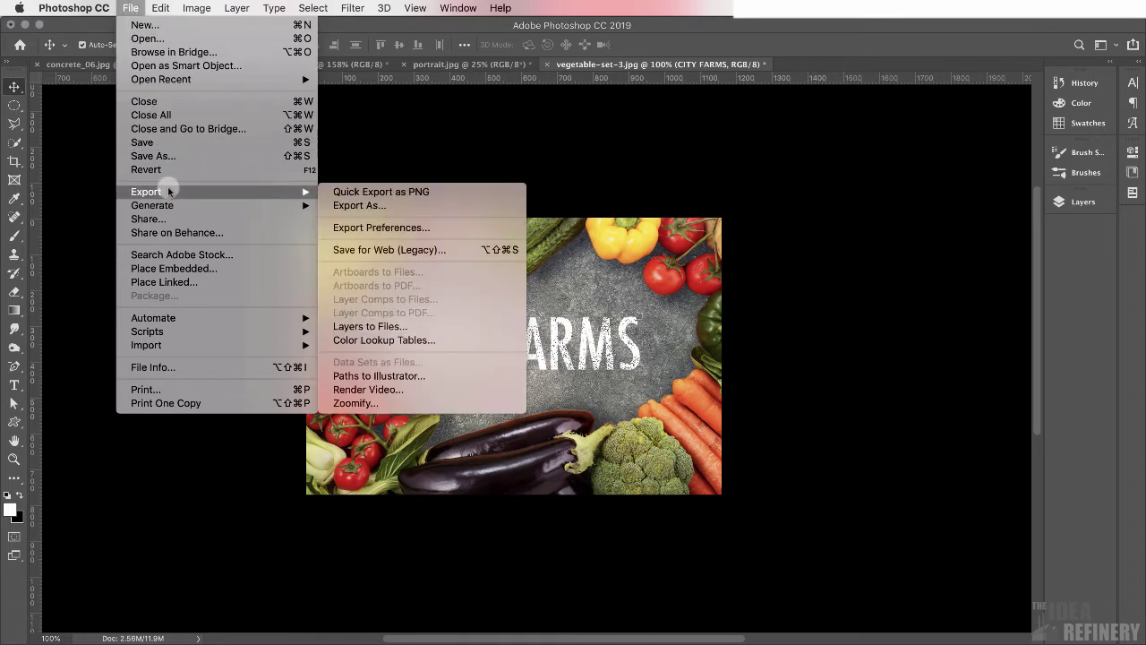
click(380, 207)
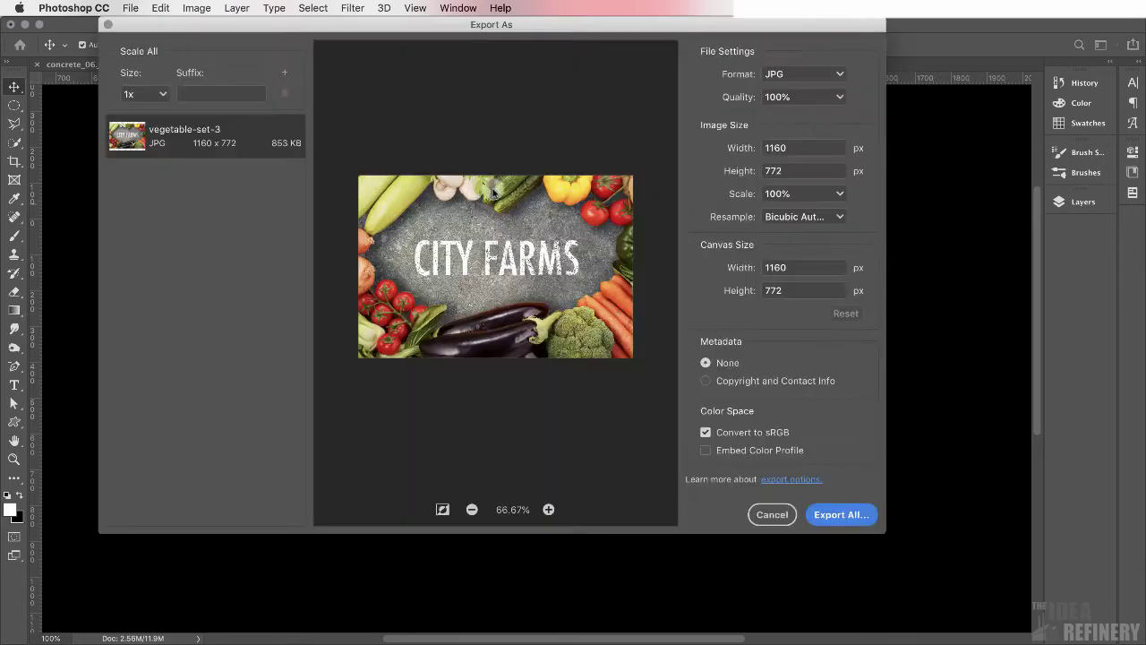
click(785, 74)
click(785, 74)
click(842, 516)
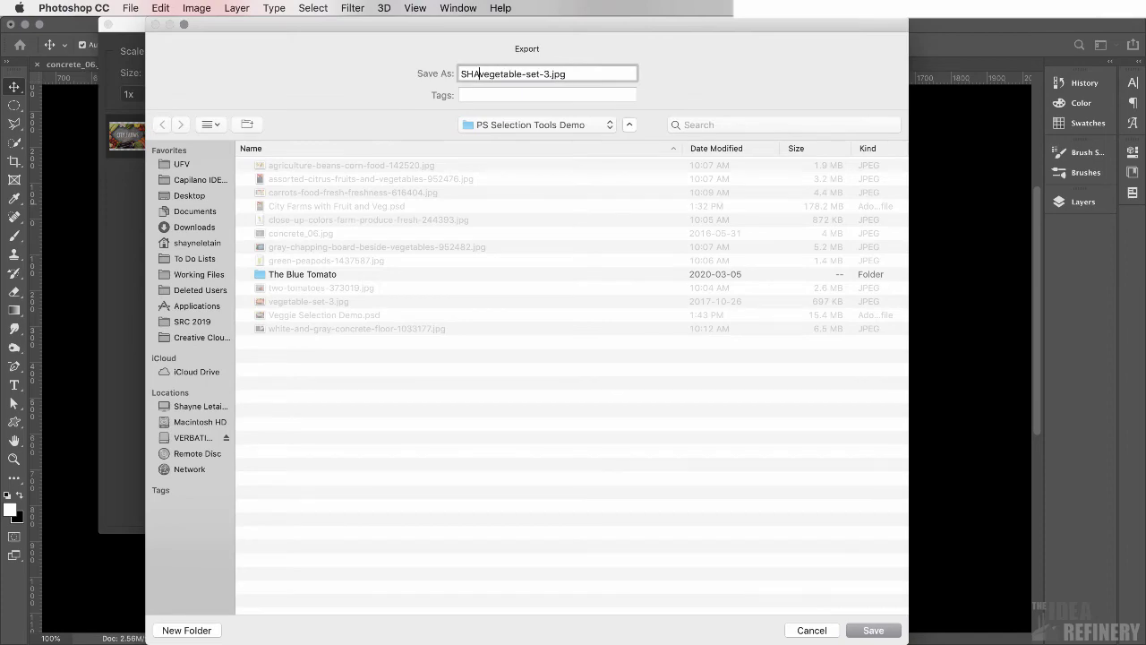
click(878, 631)
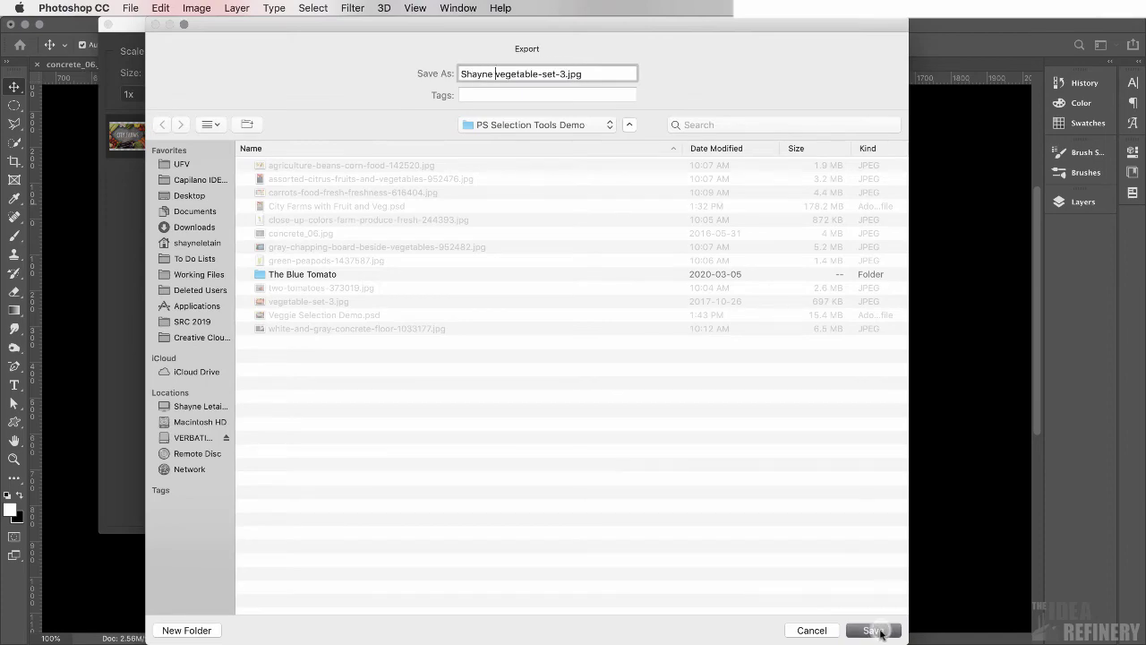